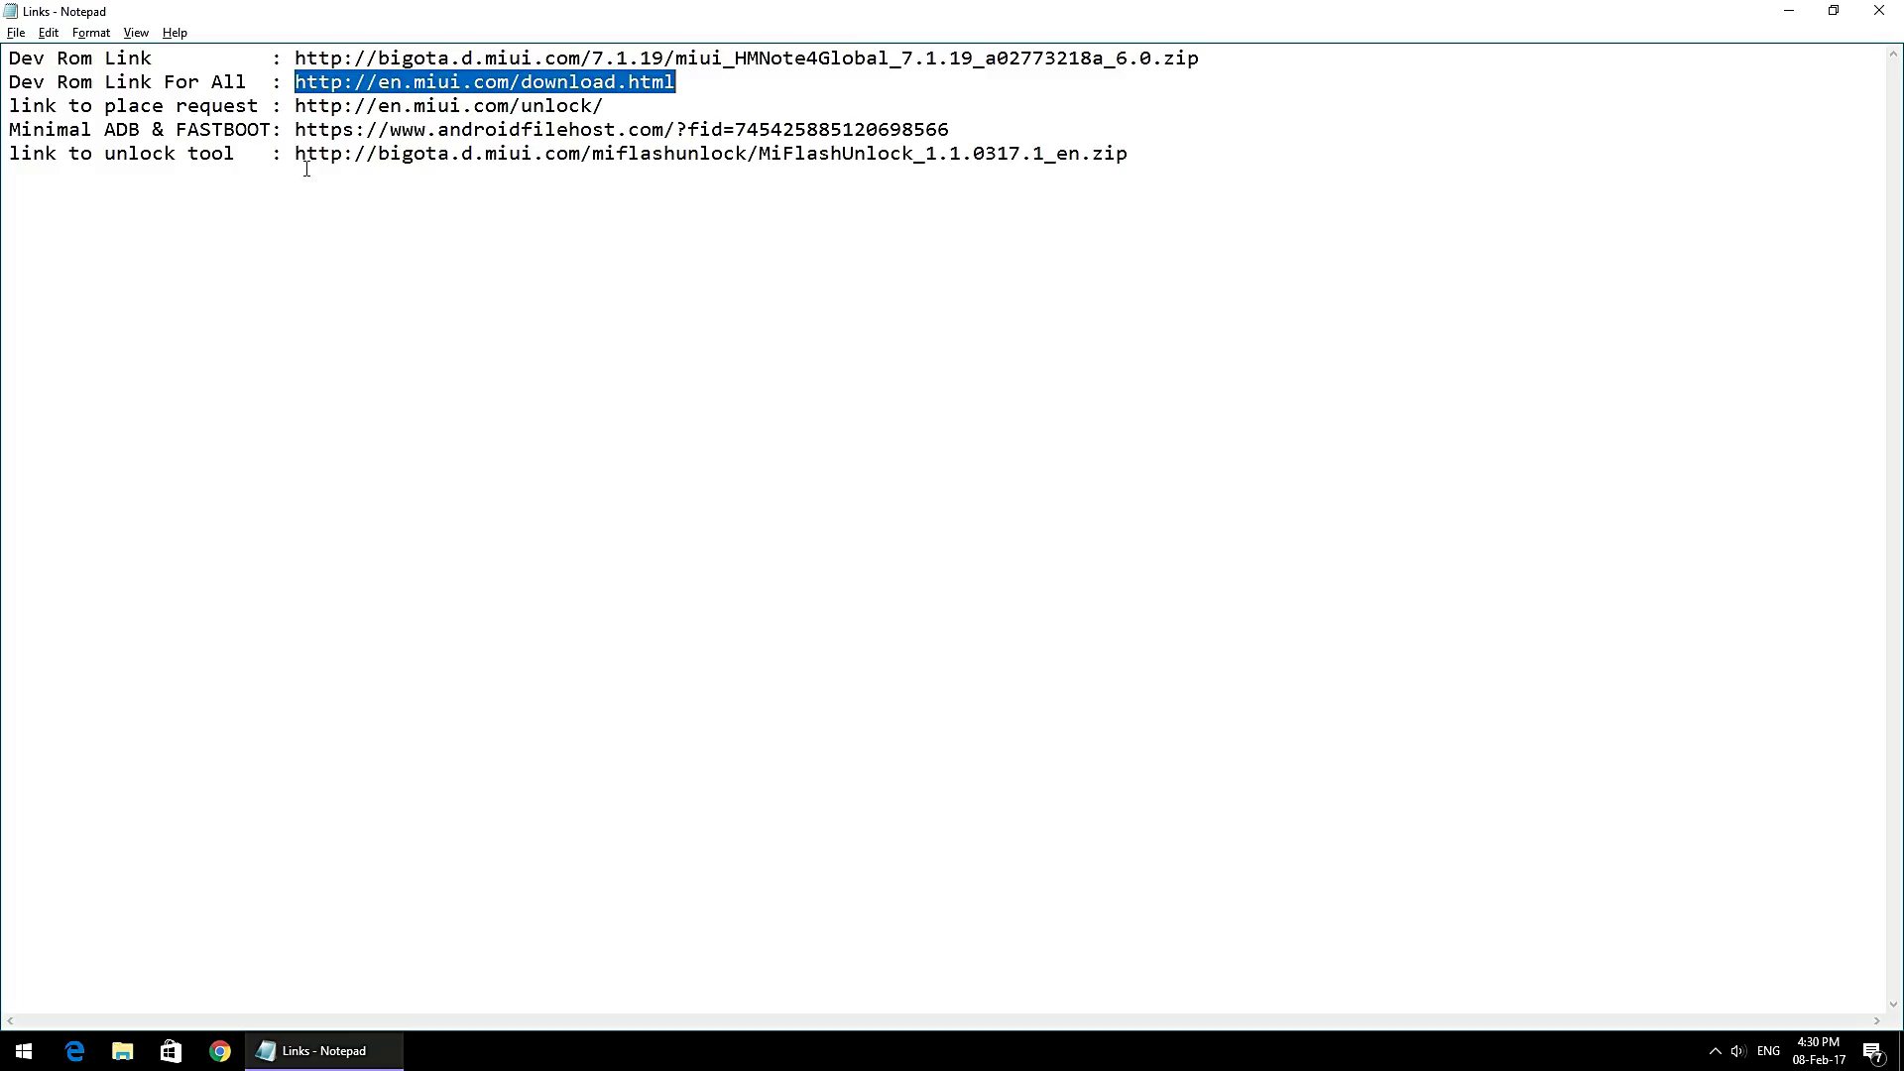
Step: Select the unlock request link on line 3 of the Links file in Notepad
drag(295, 104, 622, 111)
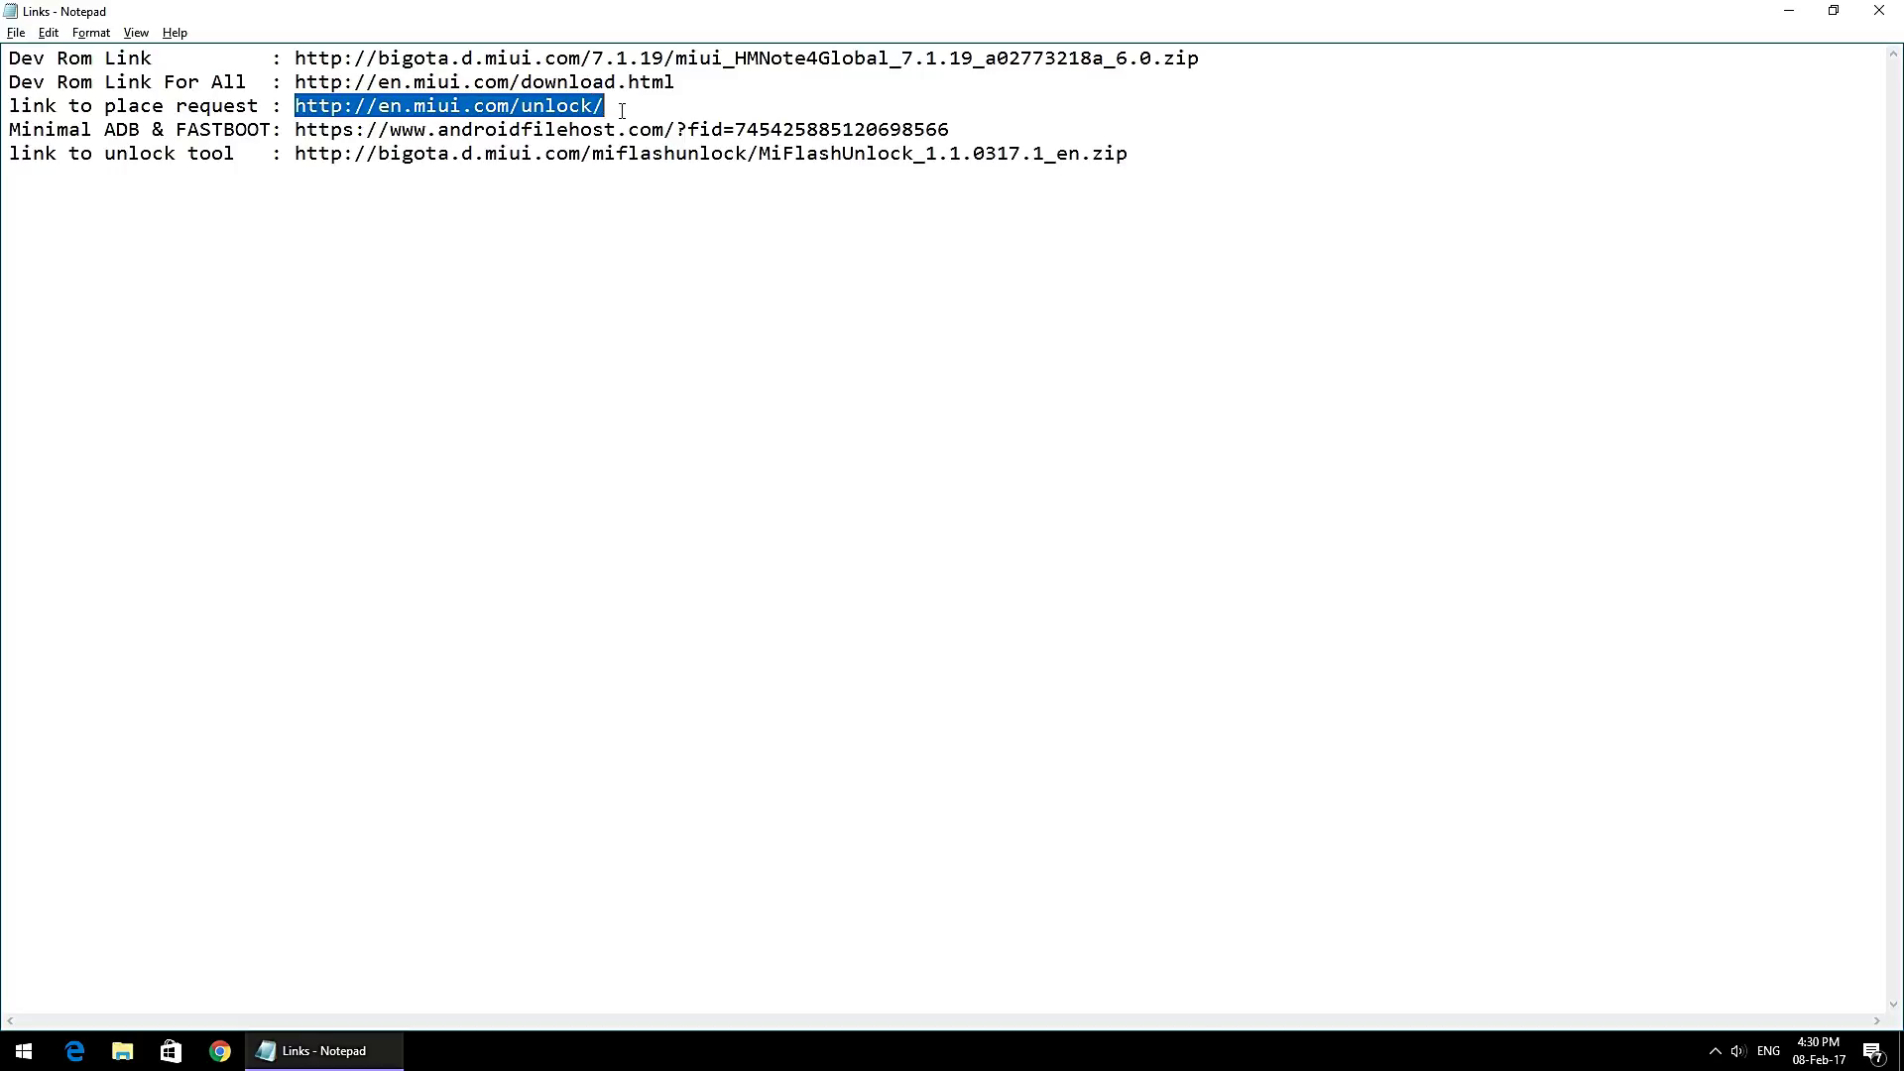
click(363, 152)
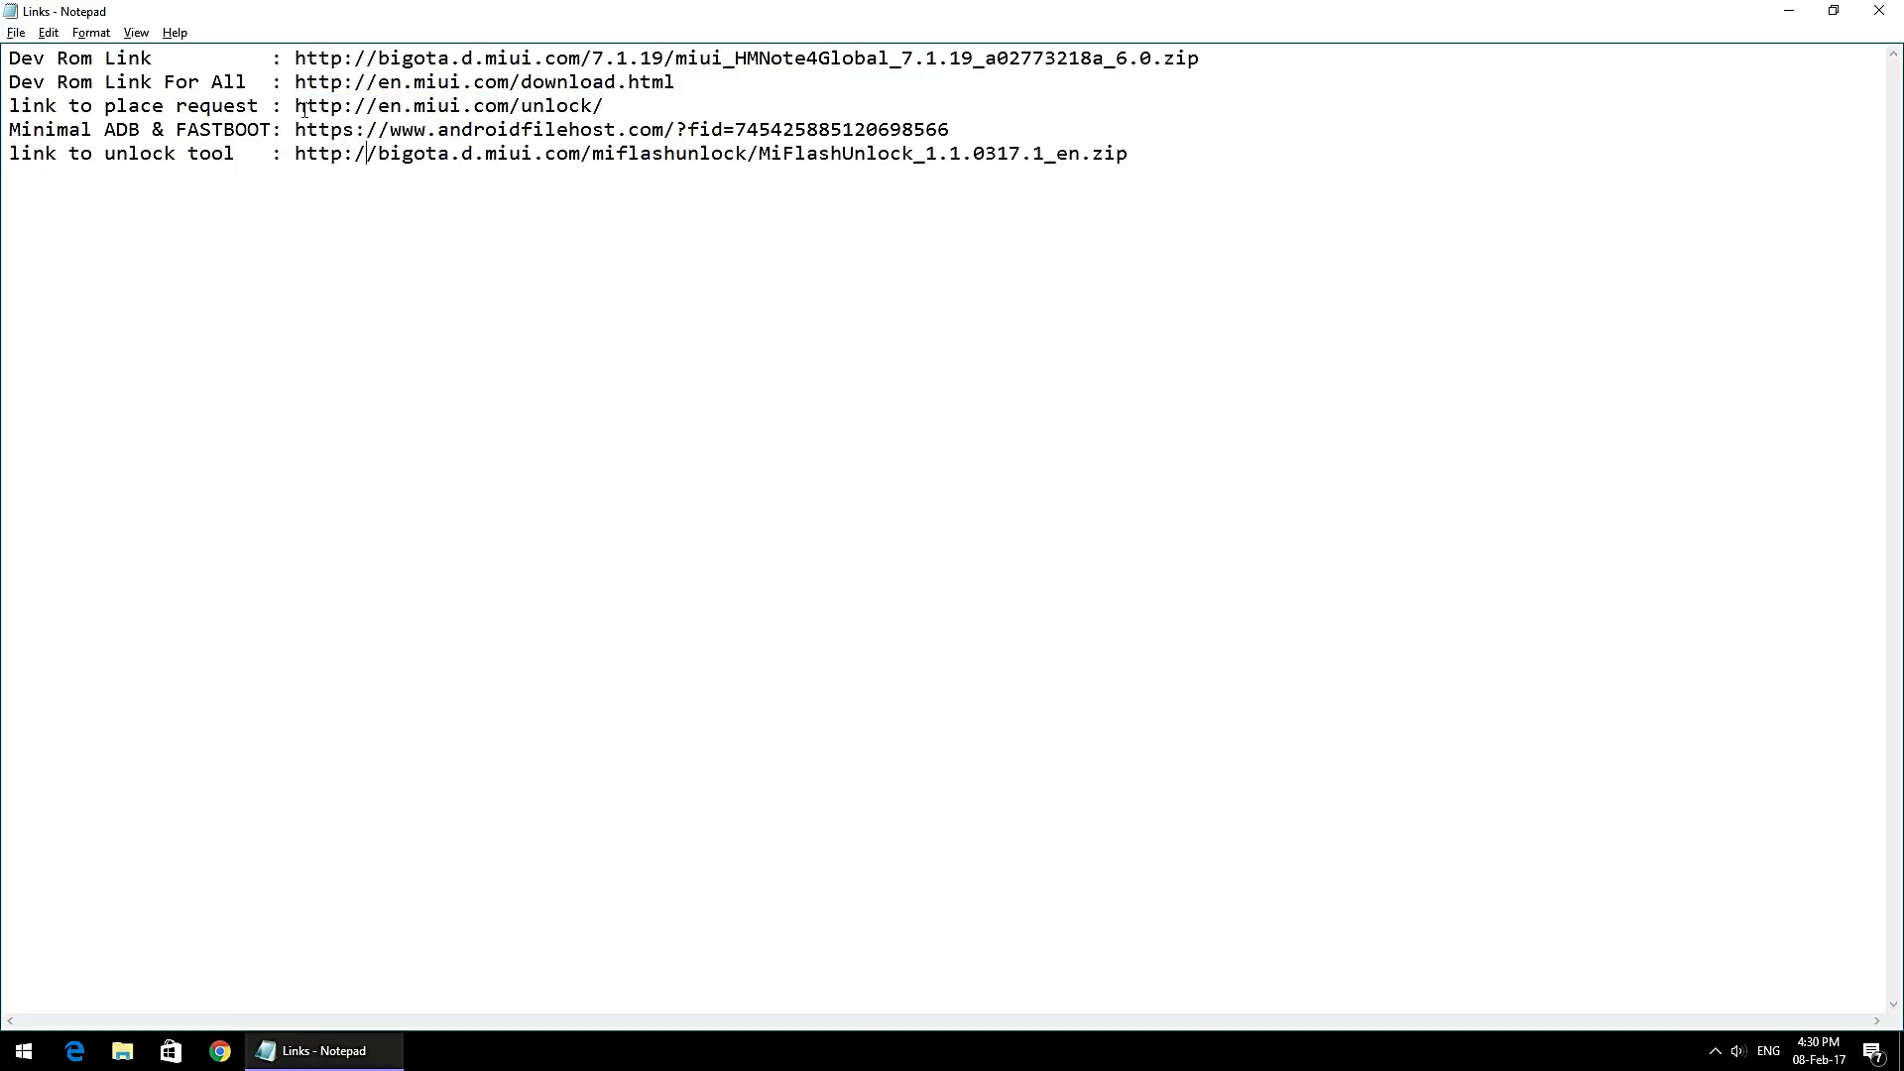
drag(292, 105, 616, 105)
click(552, 146)
drag(294, 105, 613, 106)
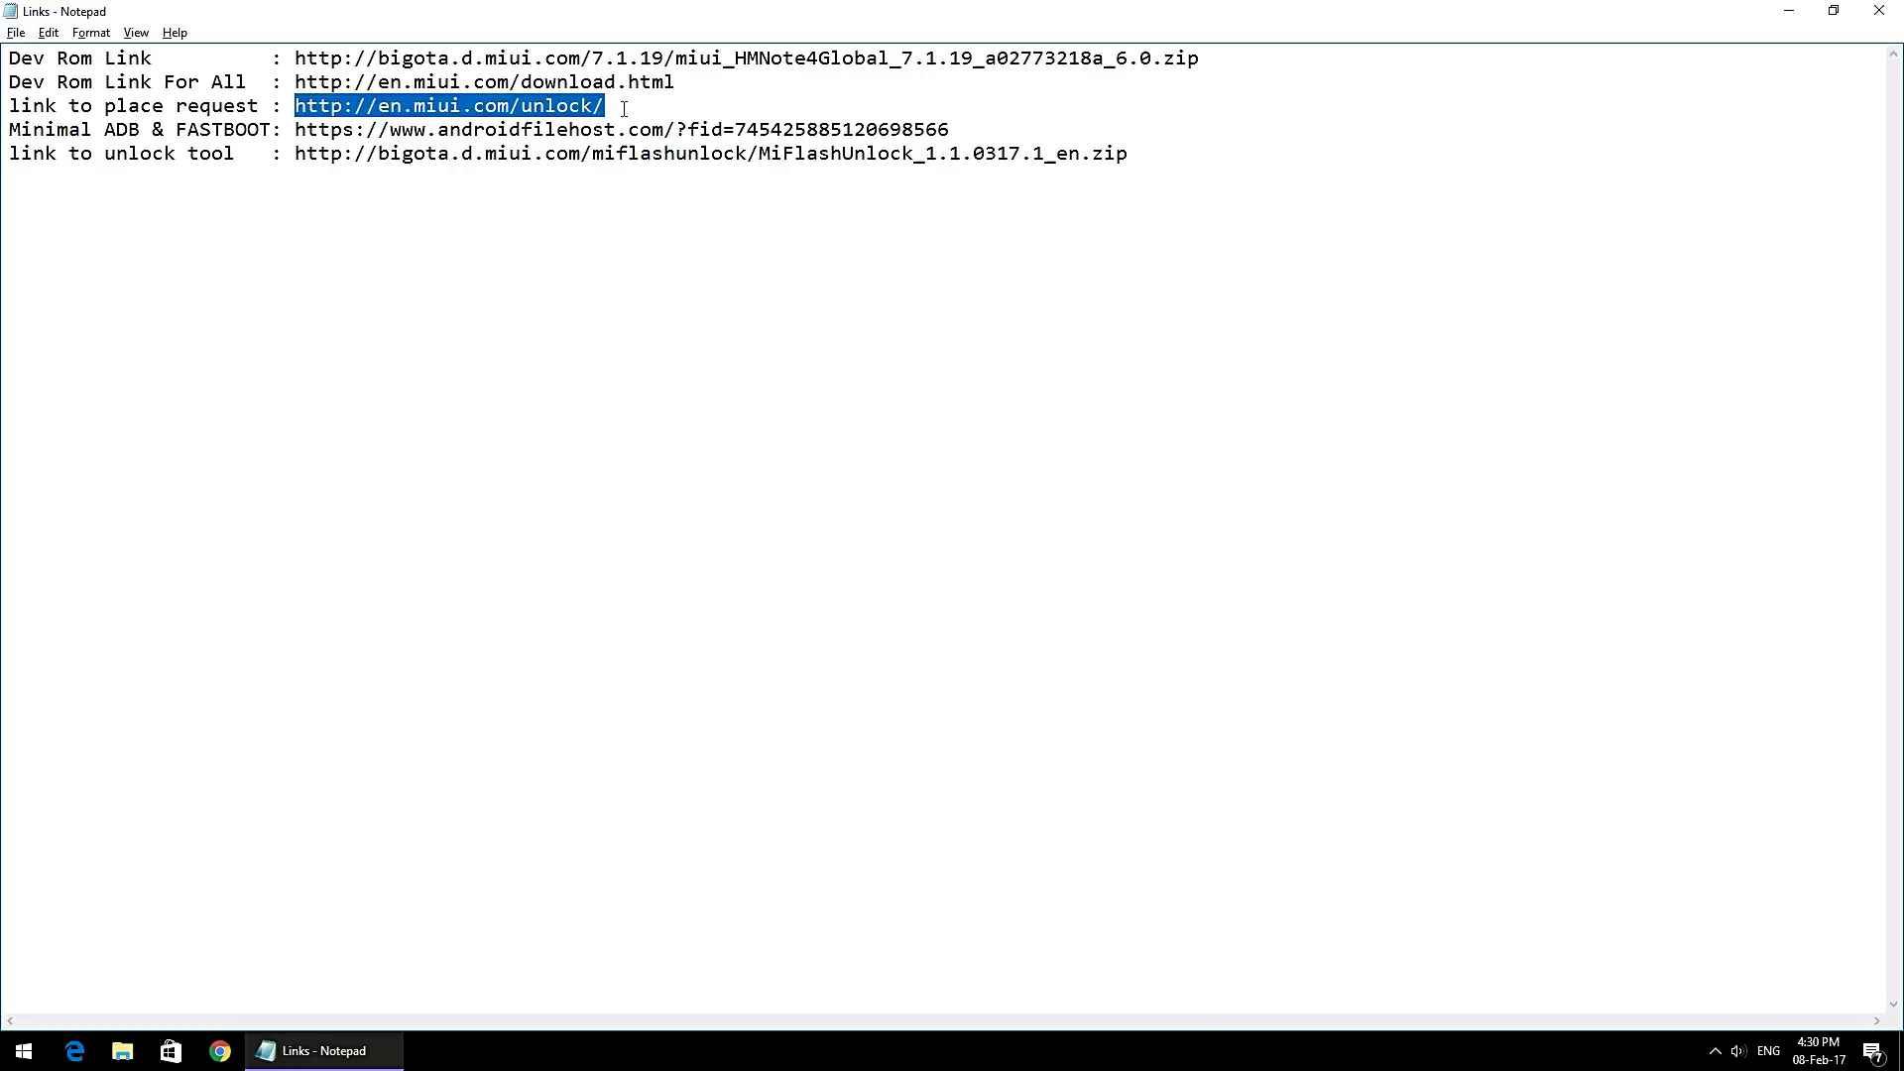
click(625, 107)
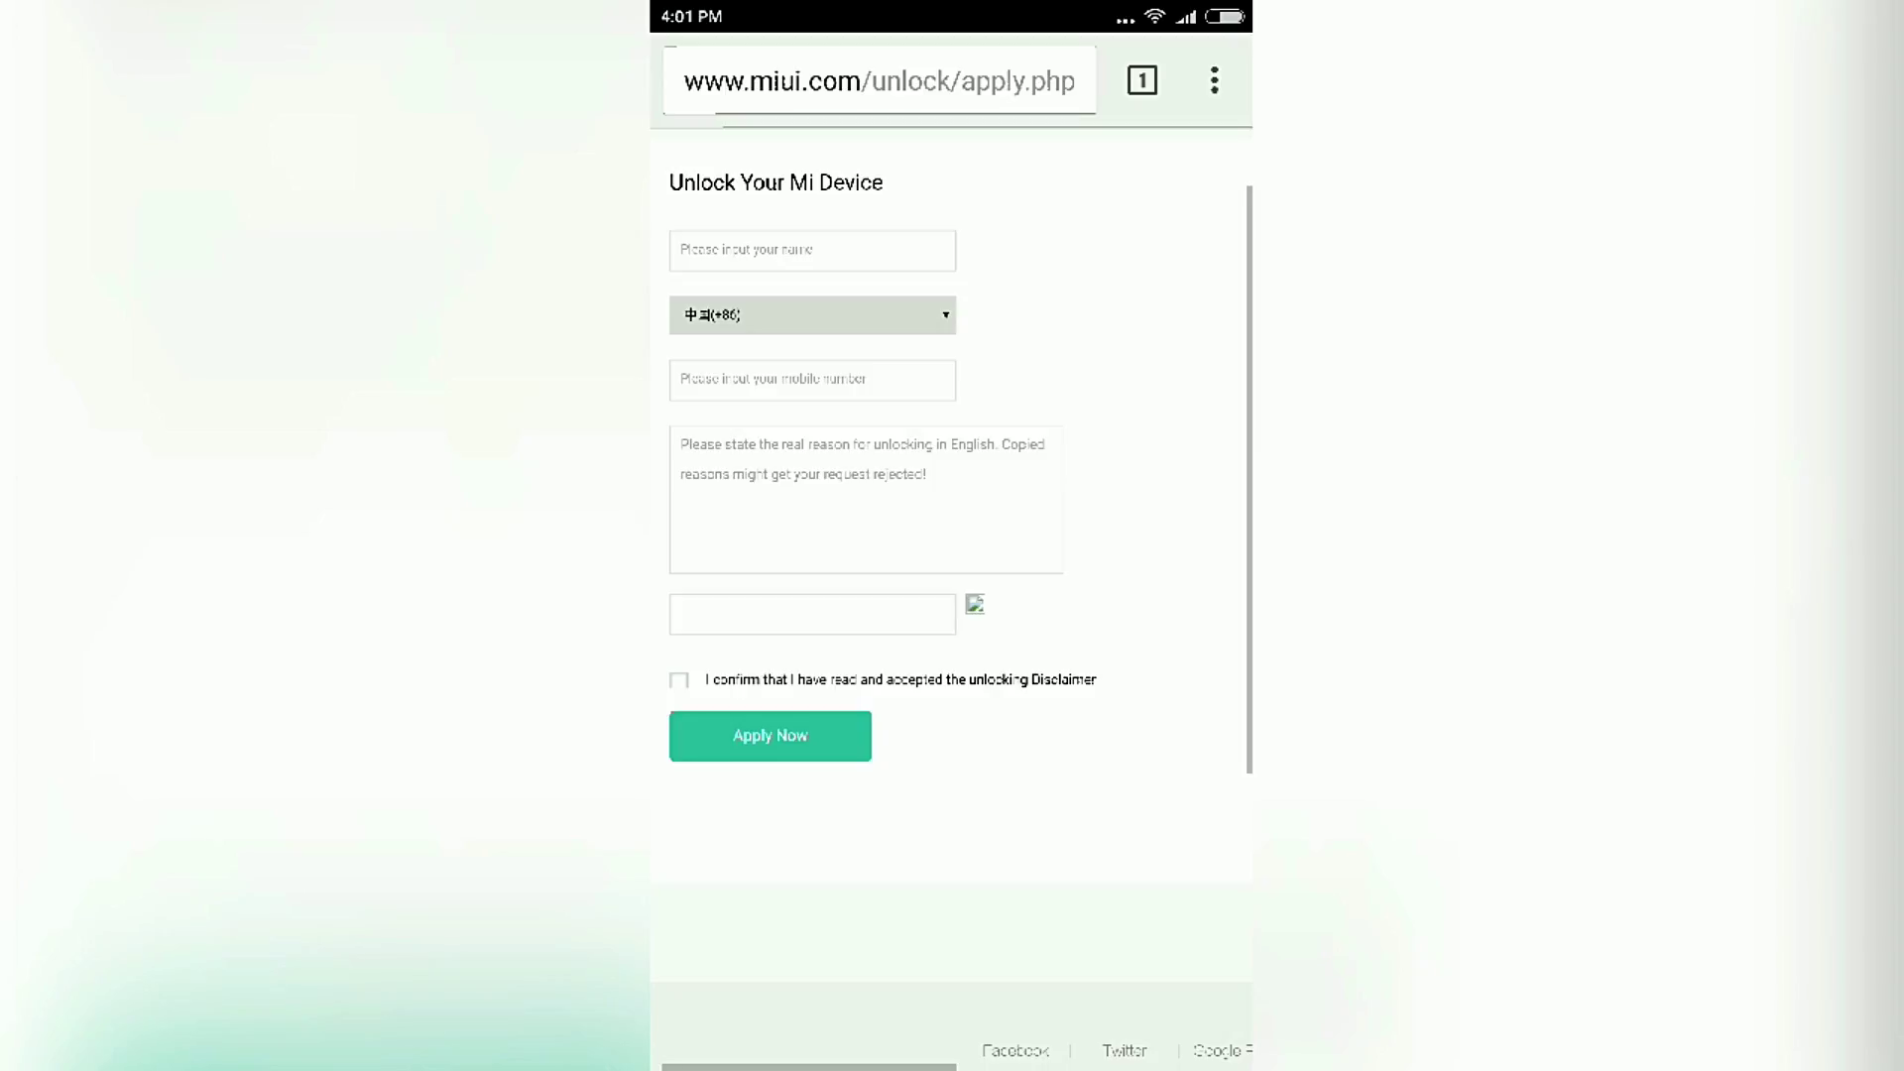
Step: Scroll through the MIUI Unlock Your Mi Device application form on the phone
scroll(863, 476, up, 3)
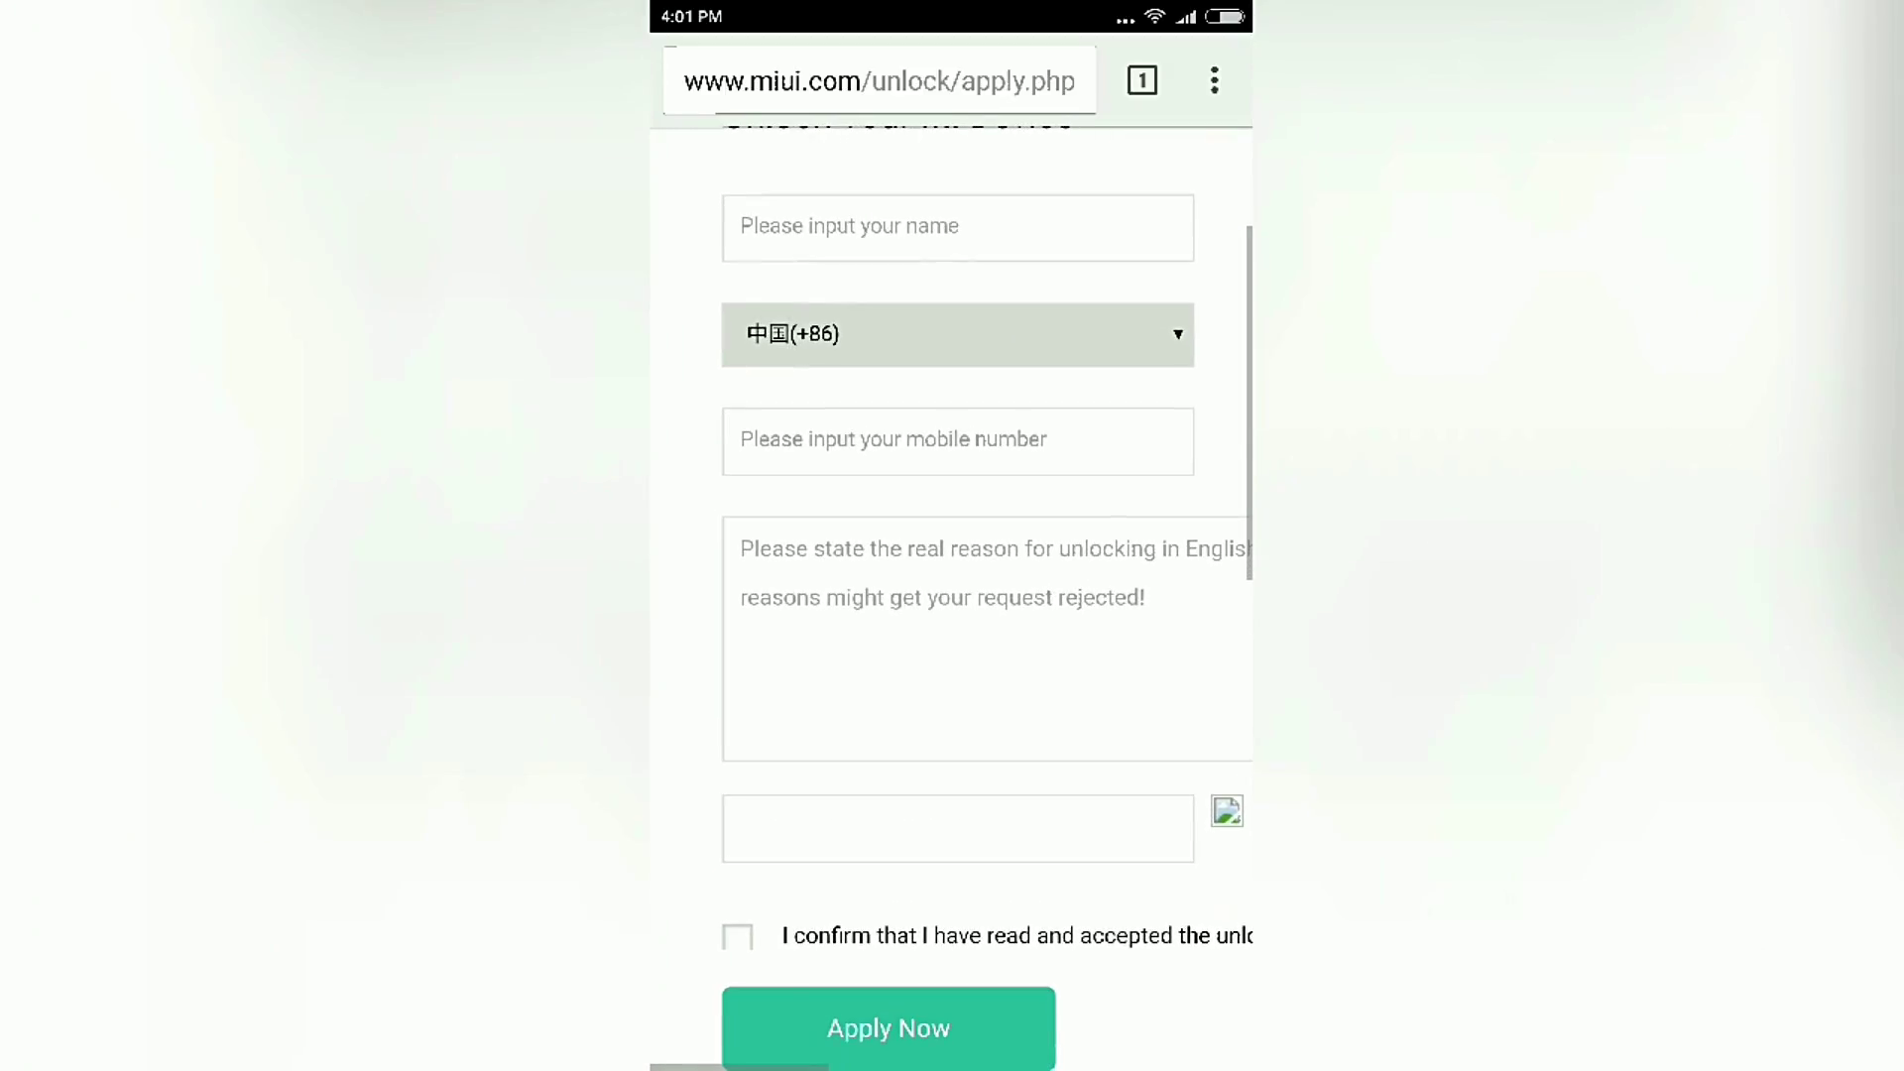
scroll(952, 595, down, 2)
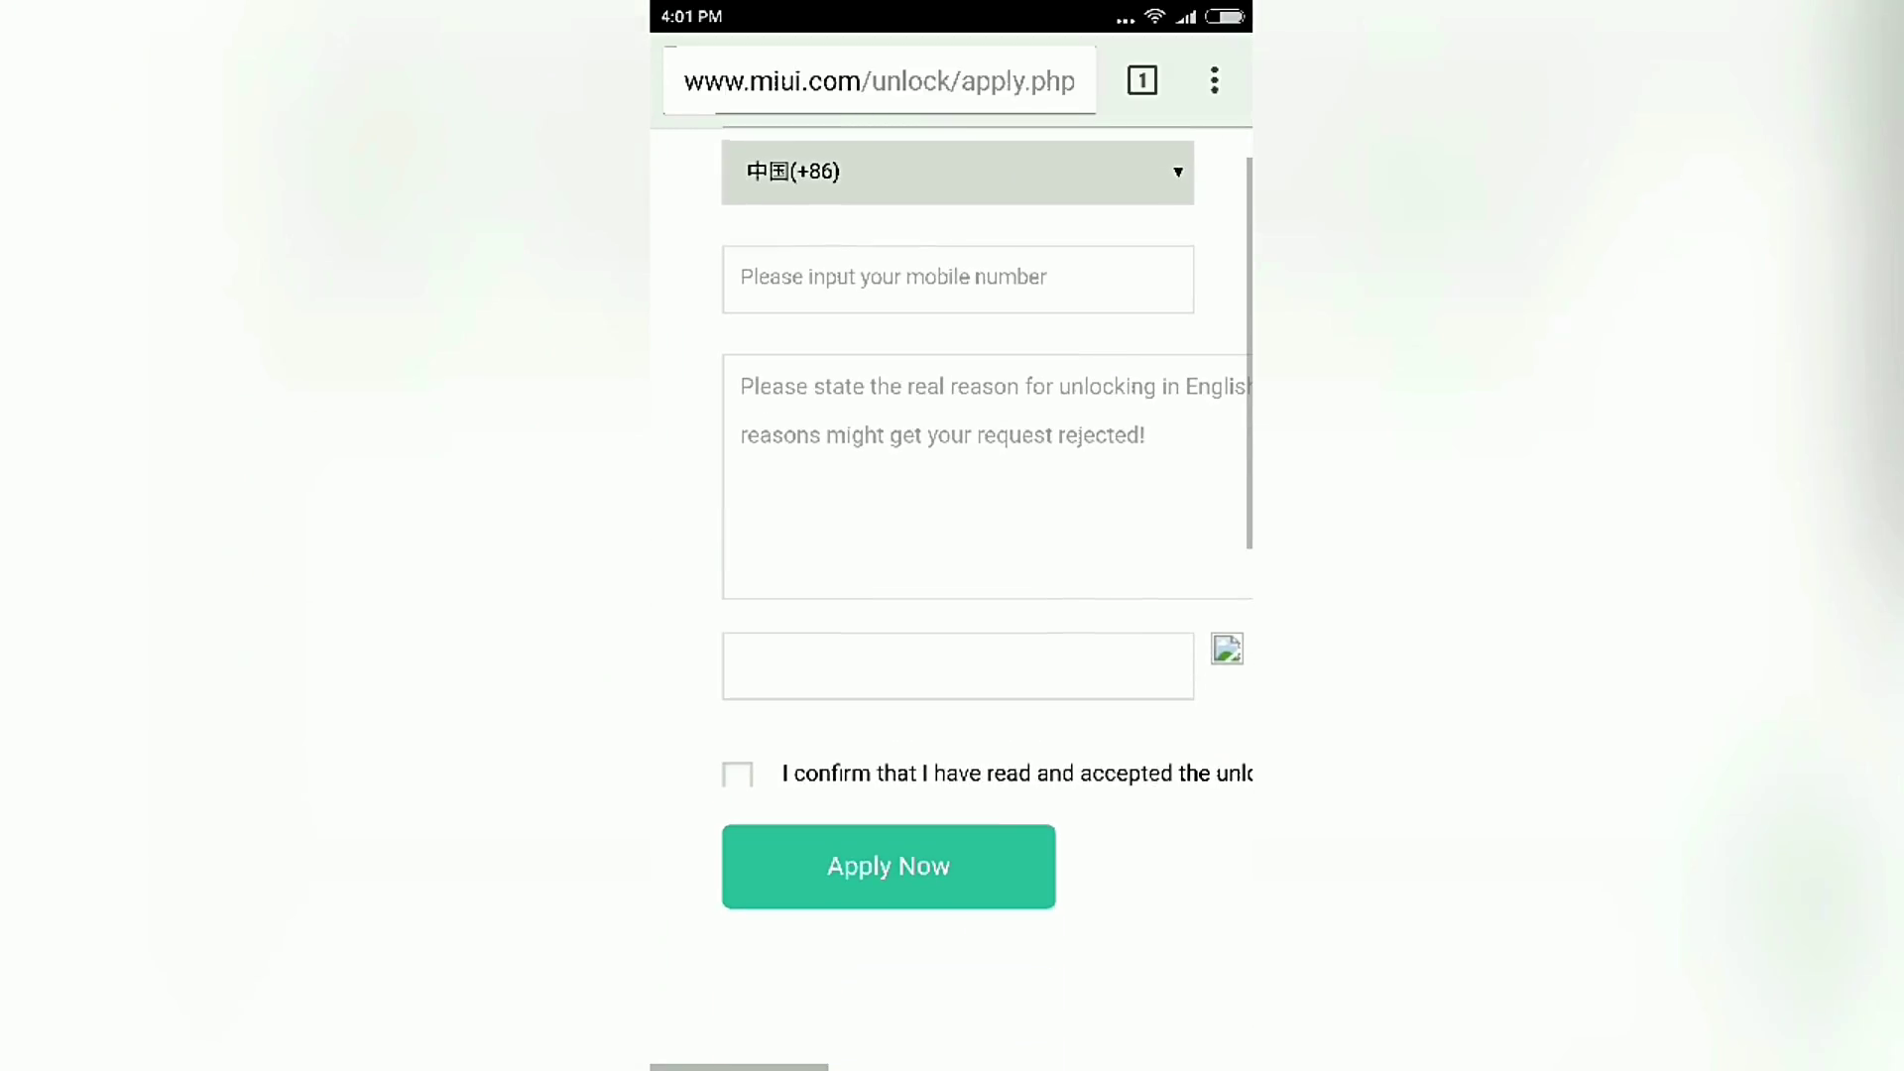
scroll(952, 496, down, 3)
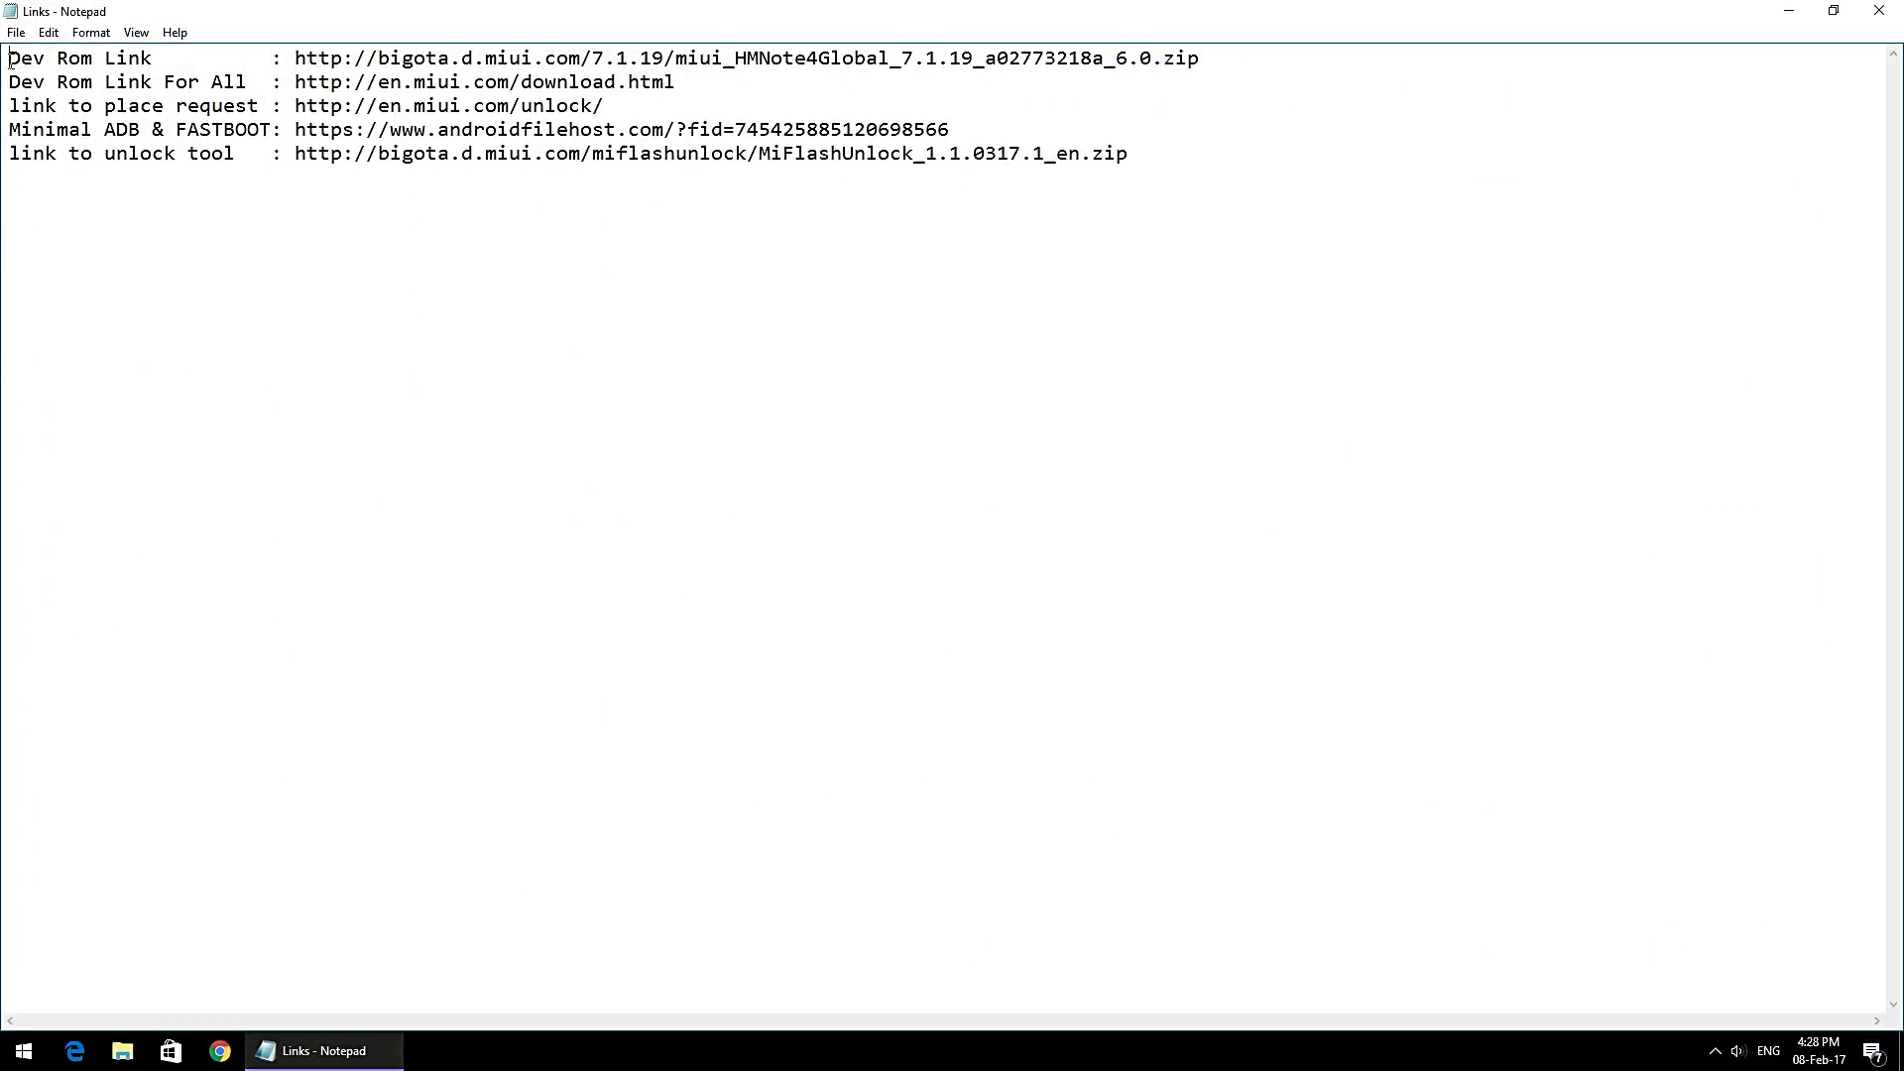
Step: Select the full Dev Rom Link URL for the HMNote4Global 7.1.19 zip on line 1
drag(10, 59, 153, 59)
click(225, 106)
drag(296, 60, 1200, 37)
key(ctrl+c)
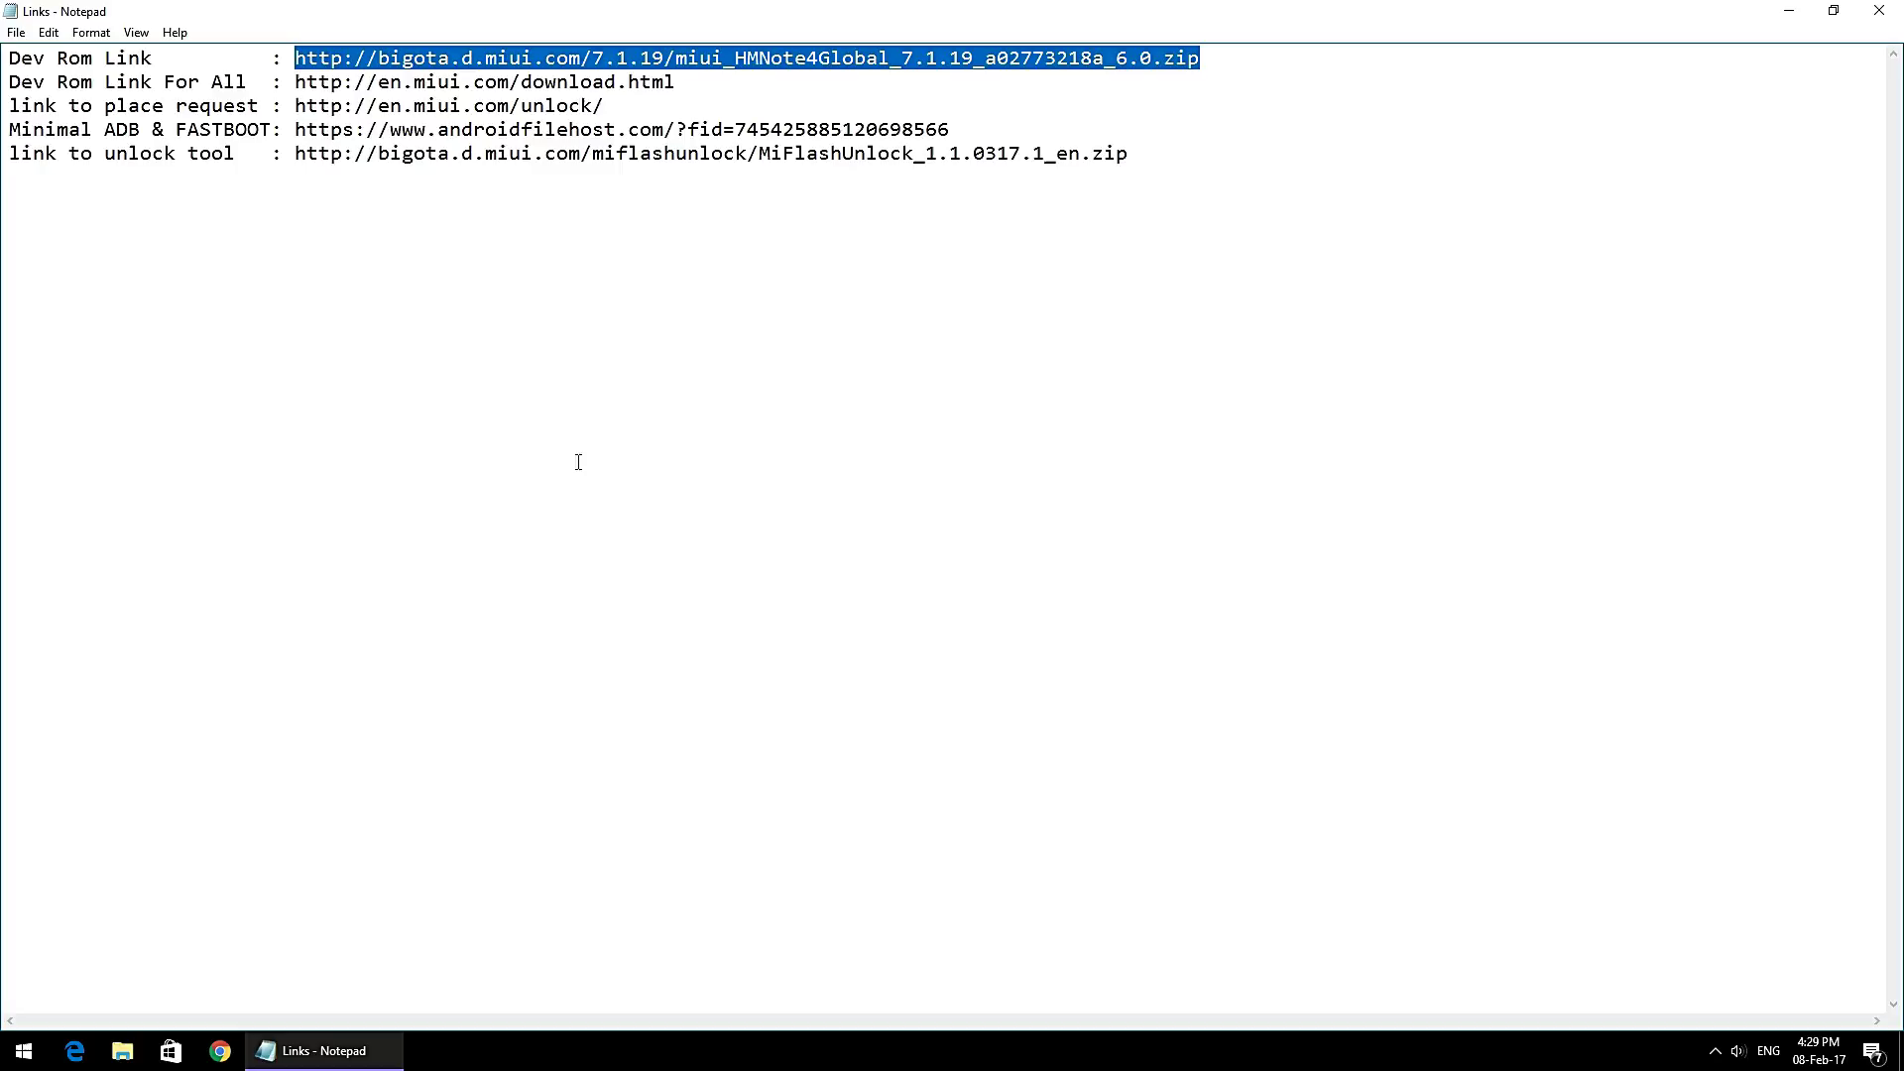
Step: Paste the ROM download address into a new Chrome window and load it
click(219, 1051)
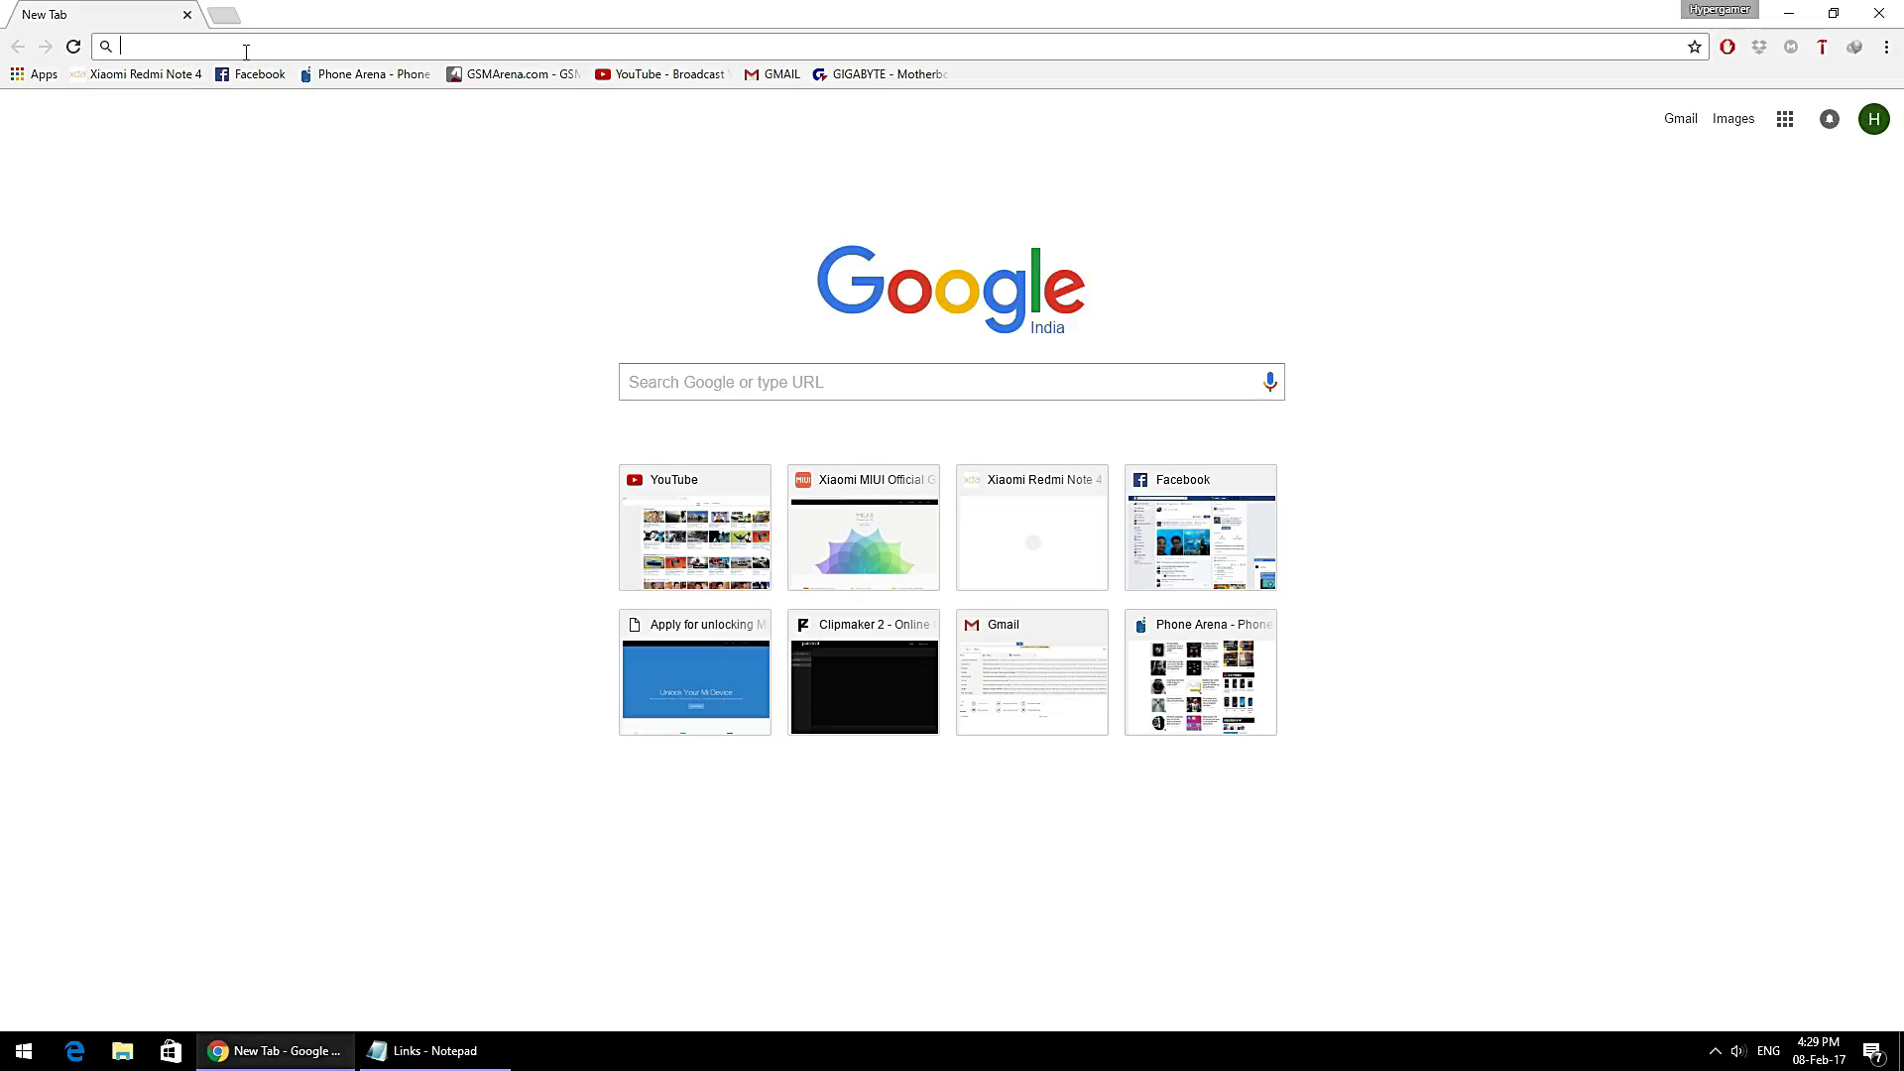
key(ctrl+v)
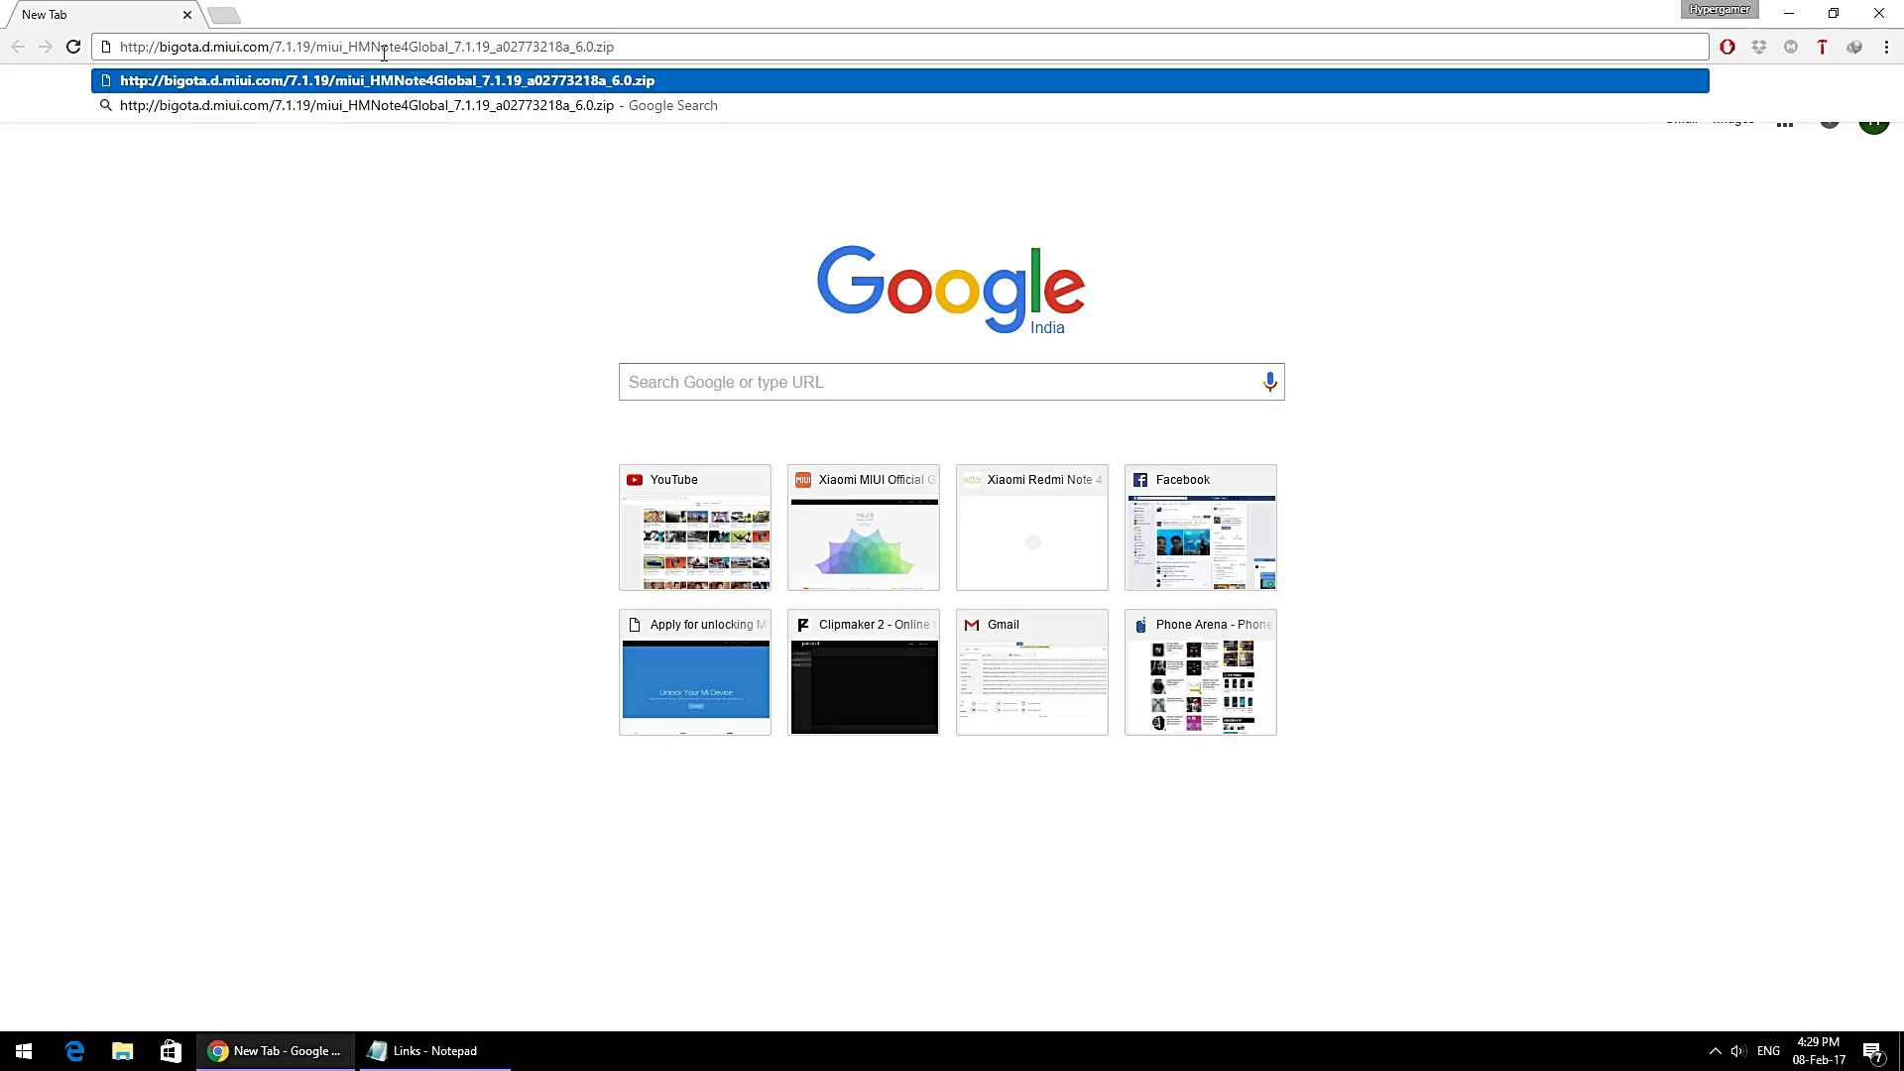
key(Return)
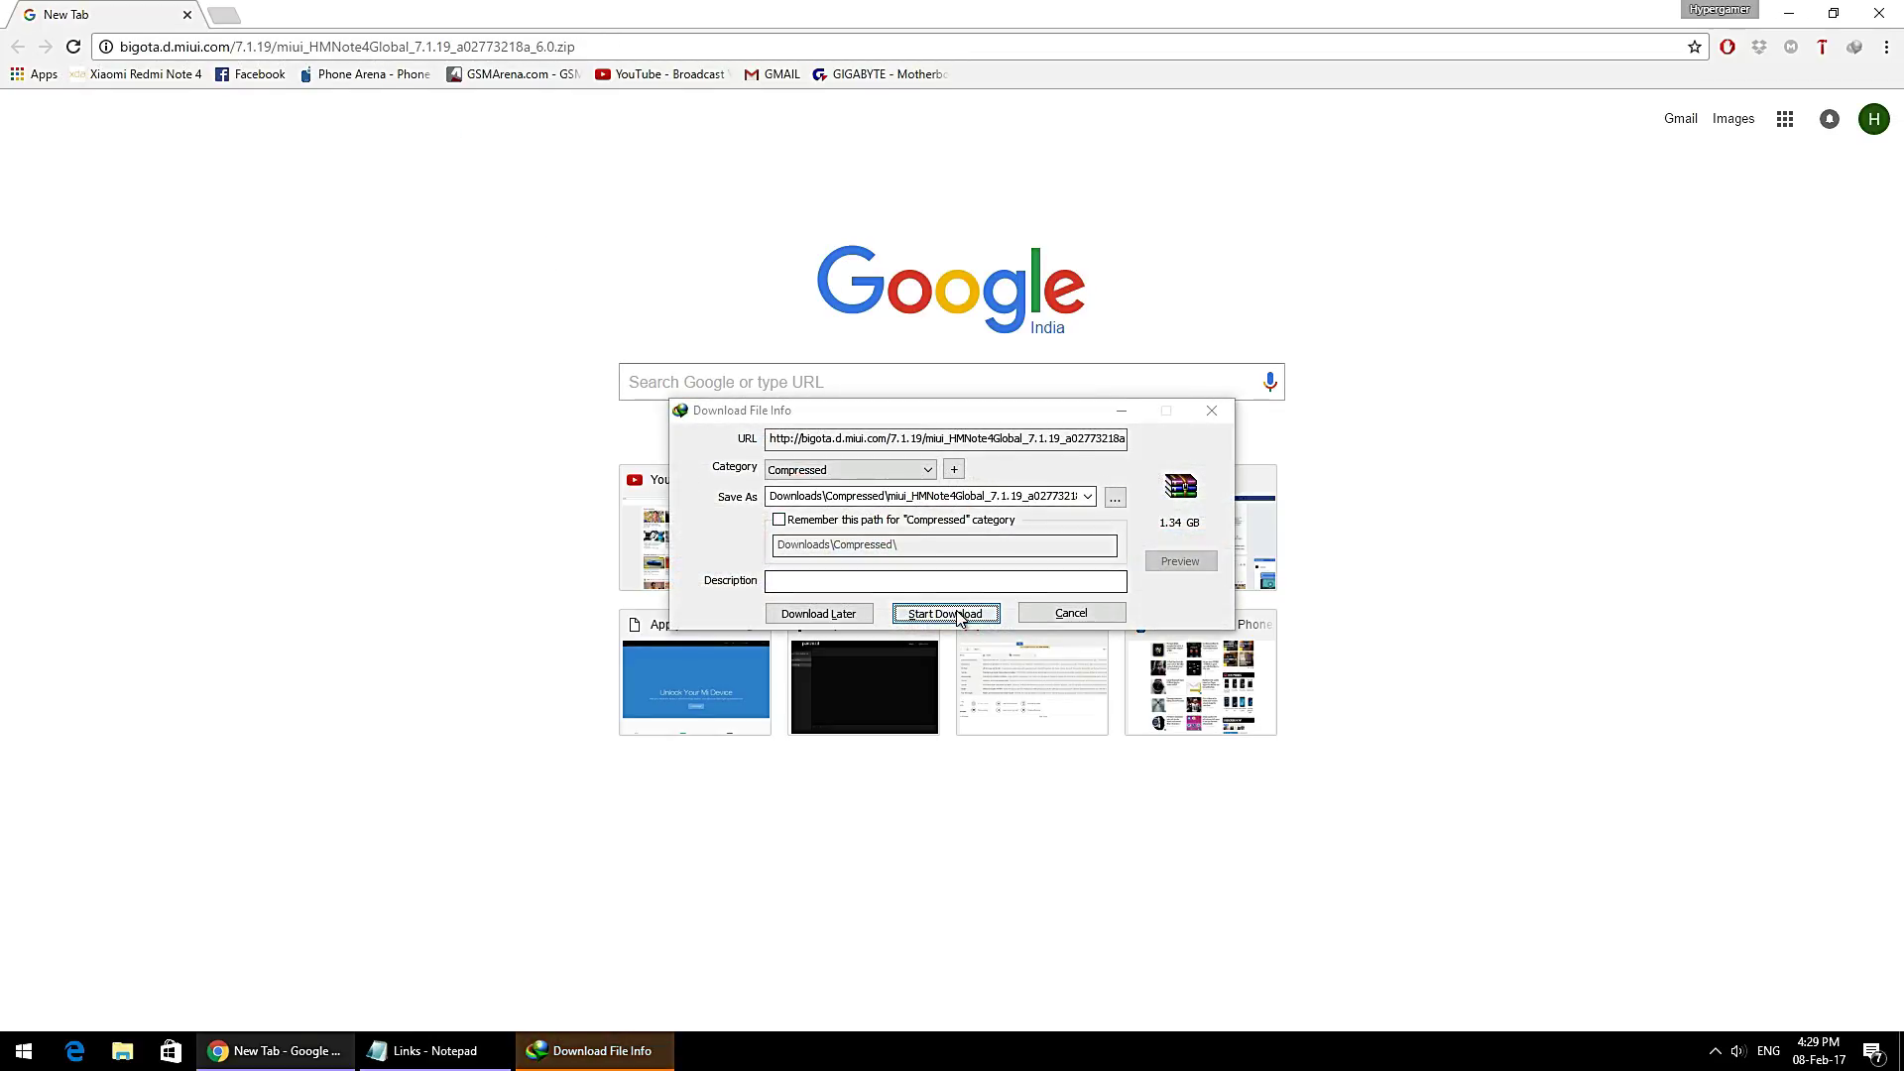
Step: Save the 1.34 GB ROM zip to the Desktop in IDM and start the download
click(1115, 497)
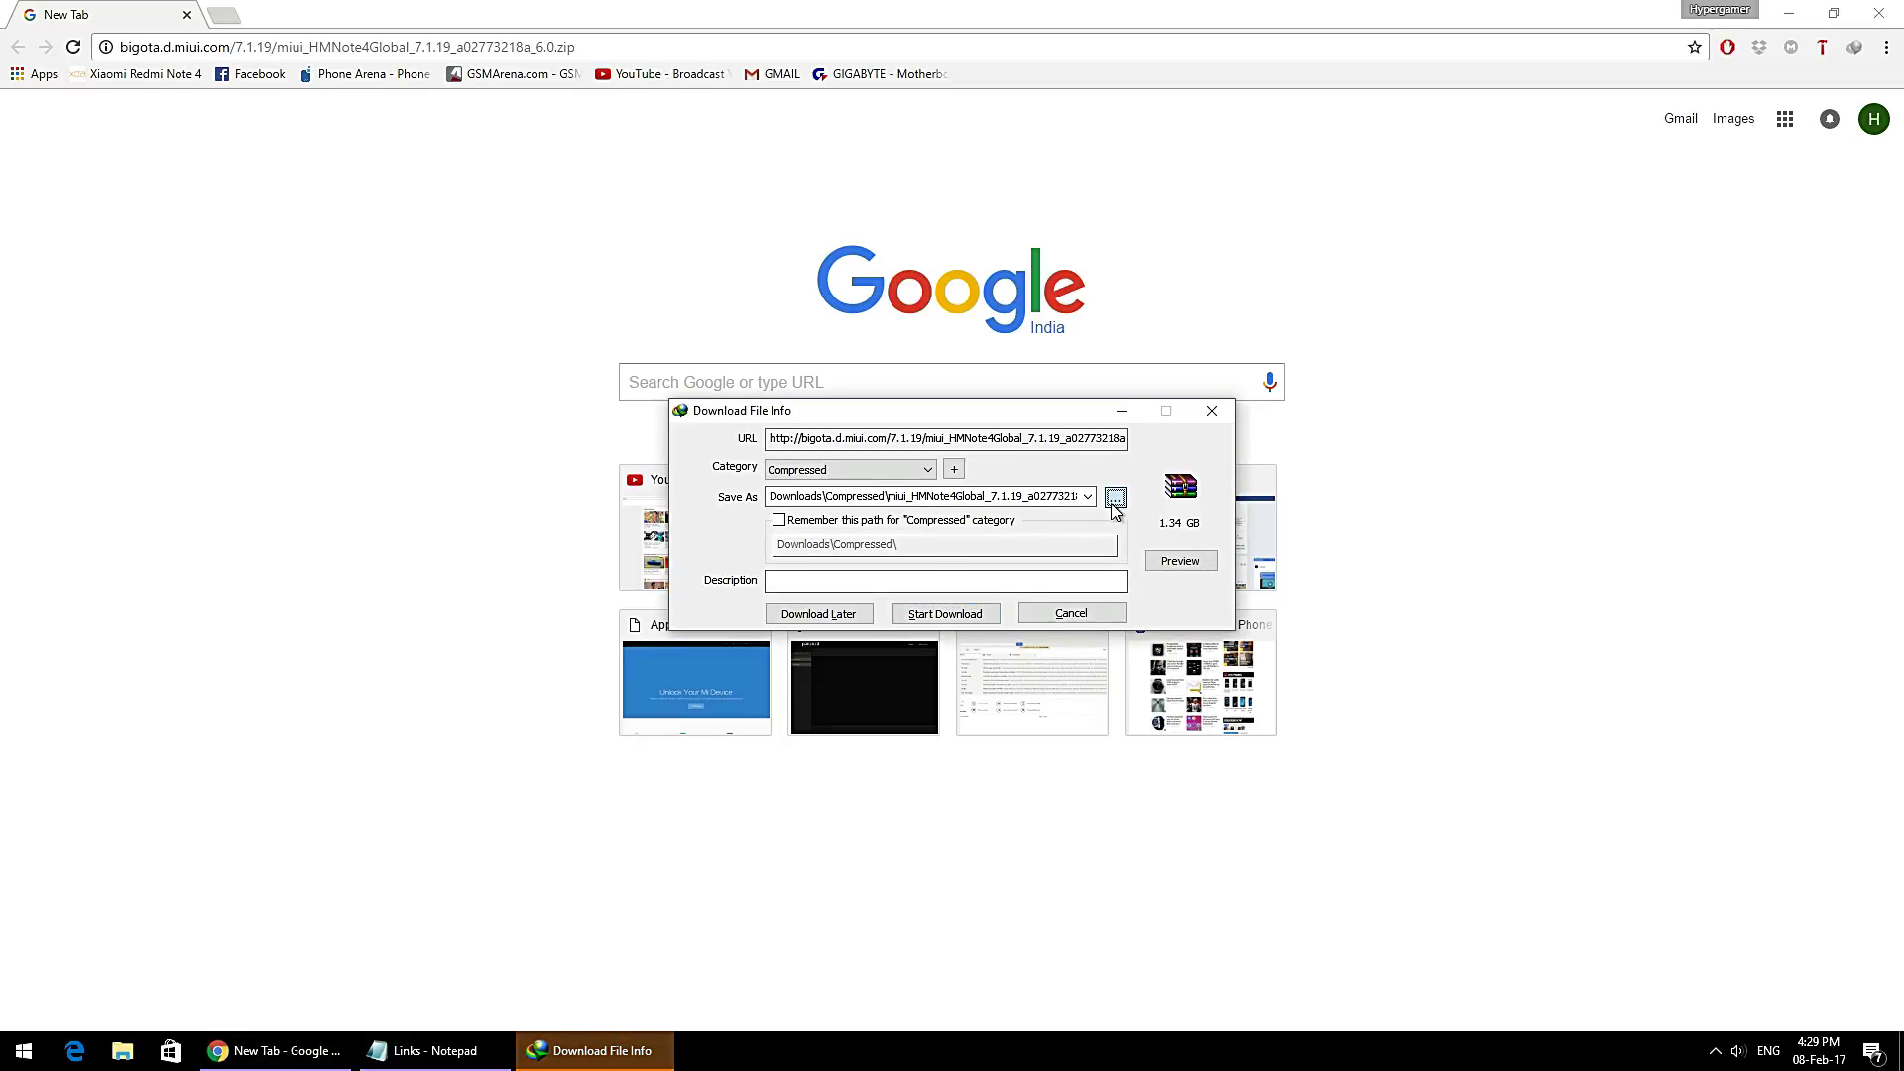
click(750, 596)
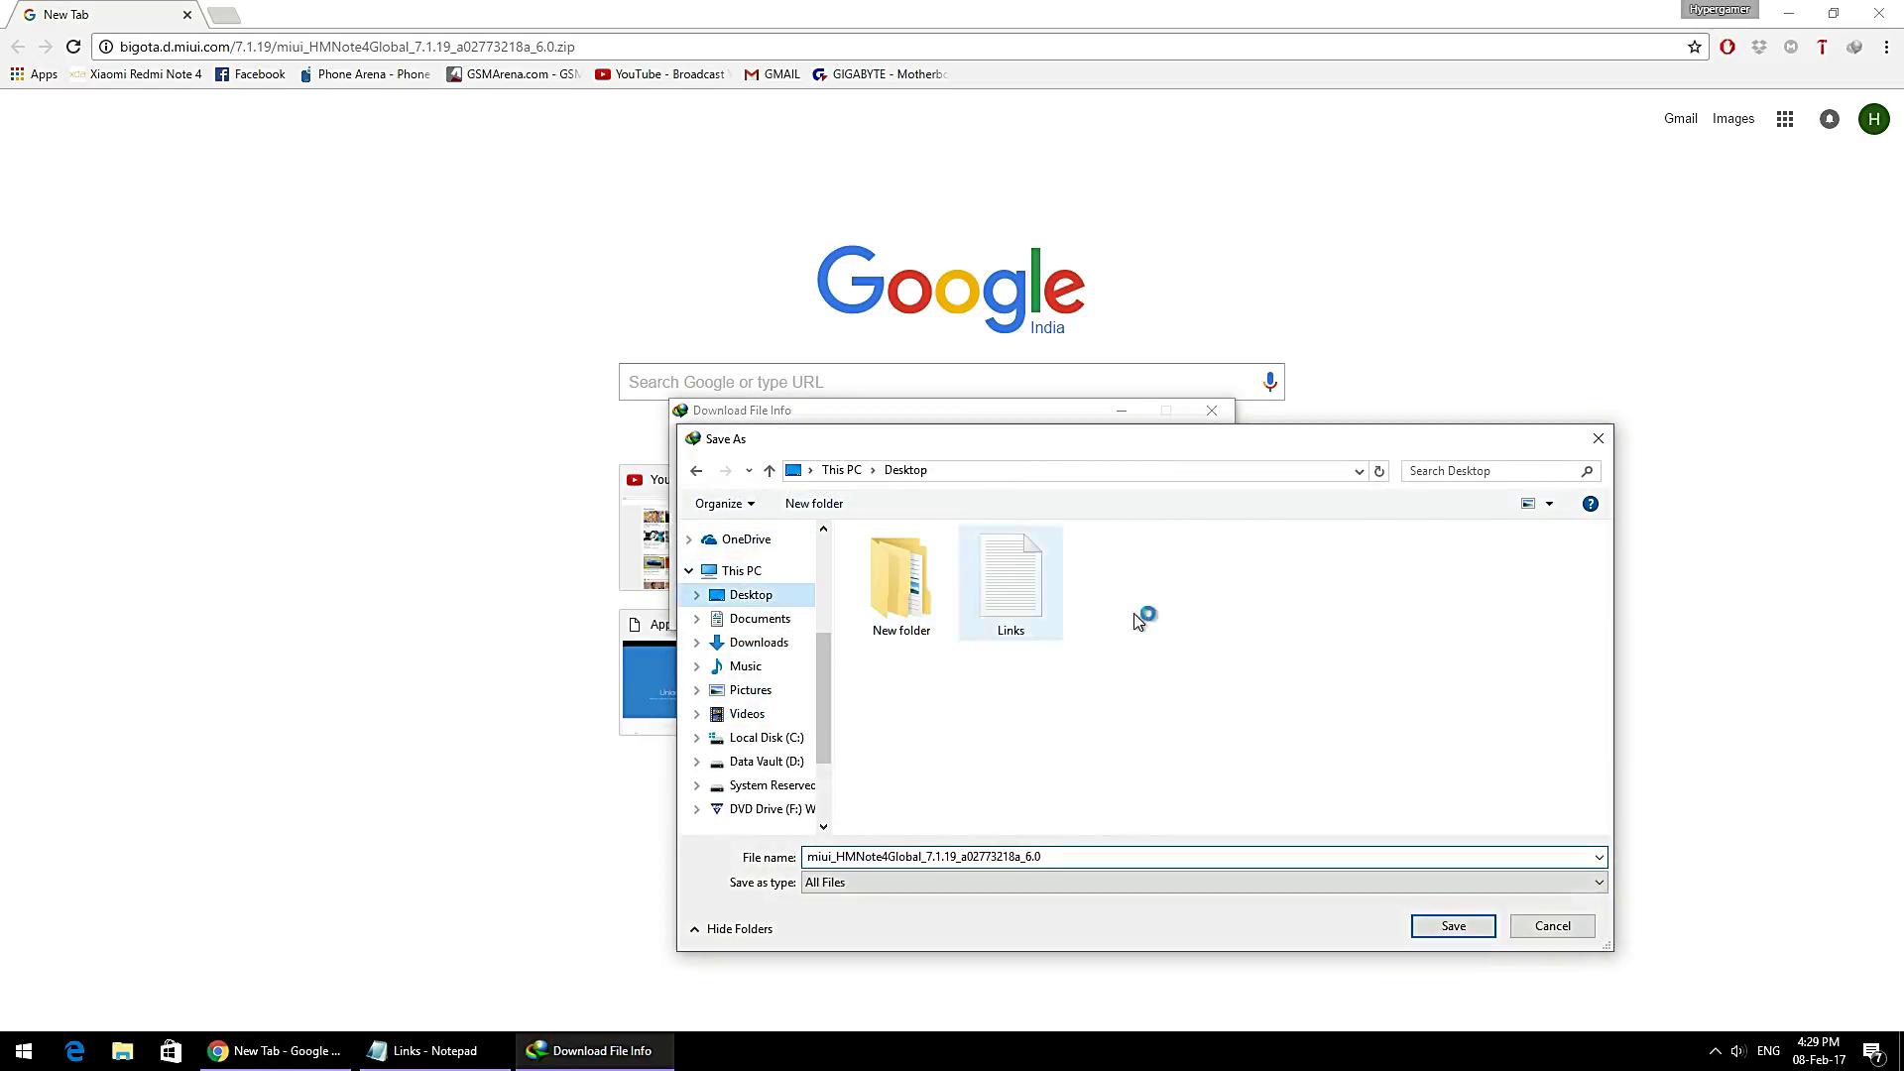
click(1450, 926)
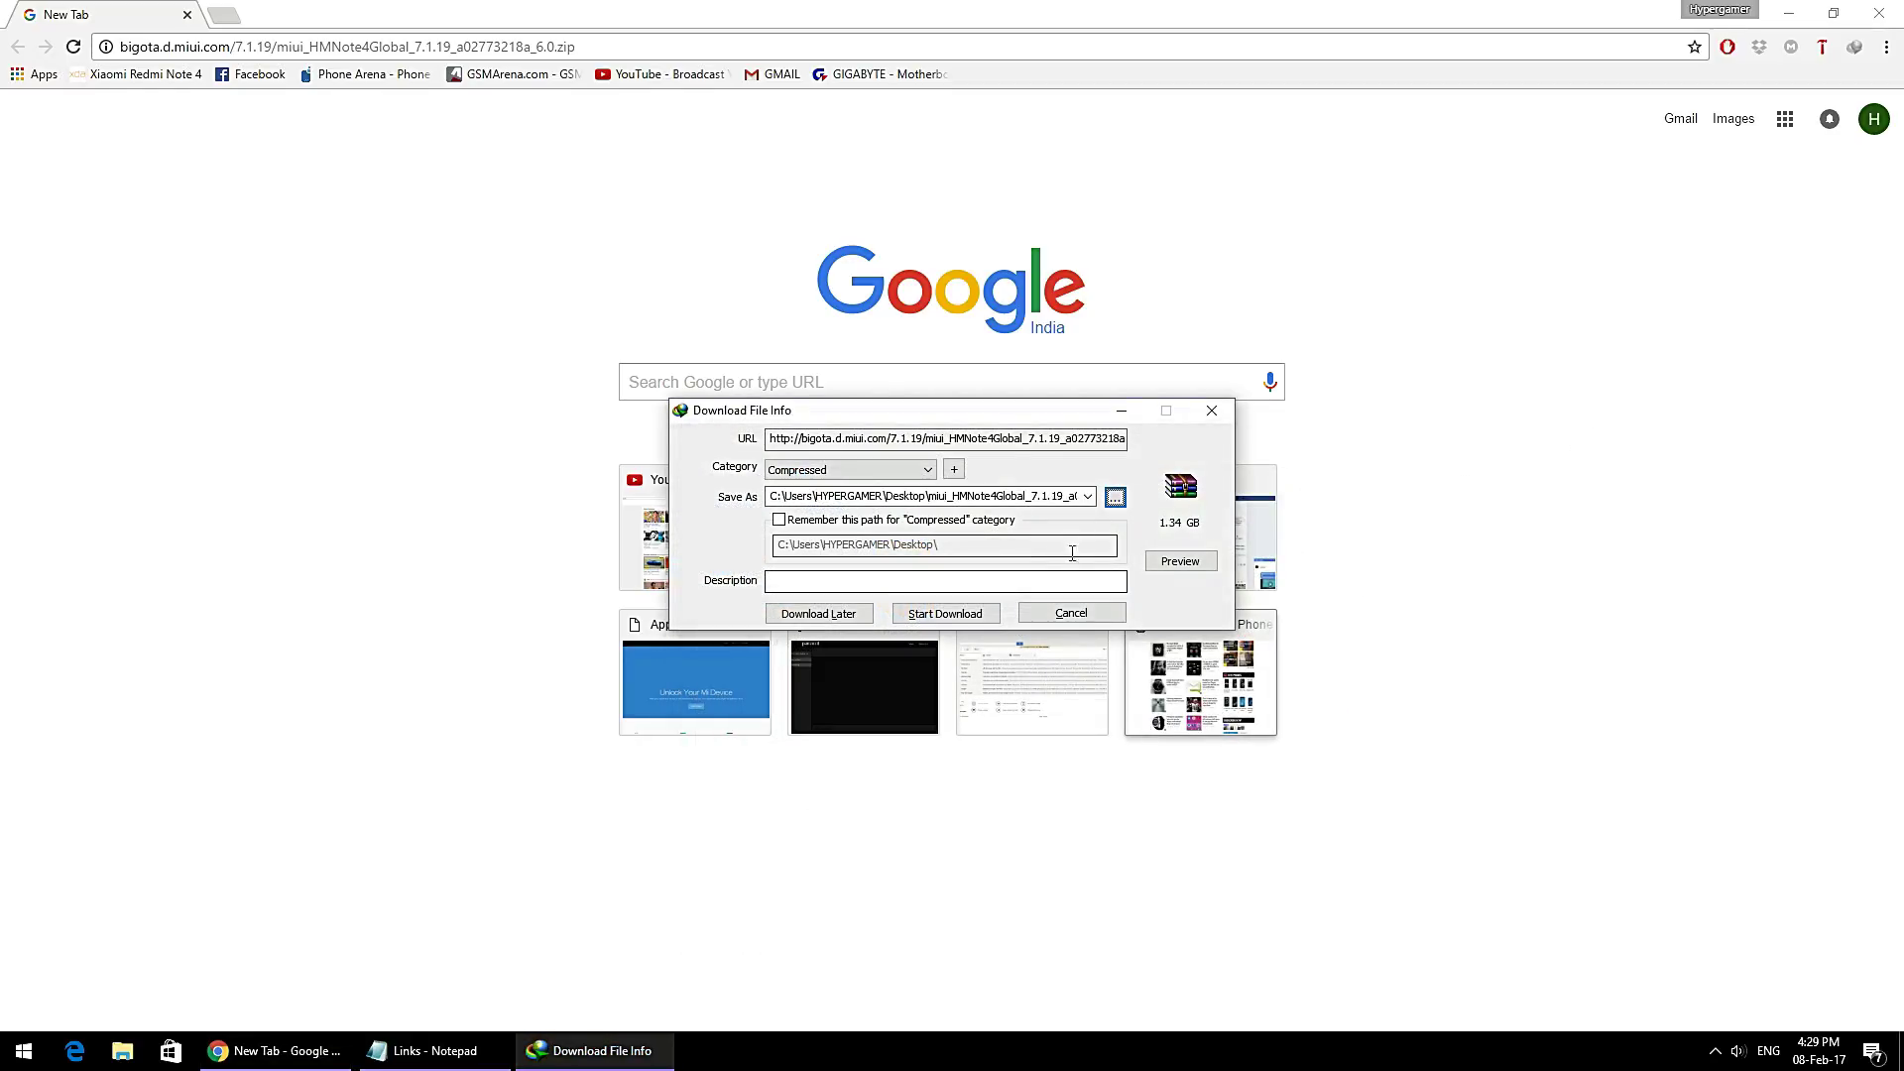
click(976, 612)
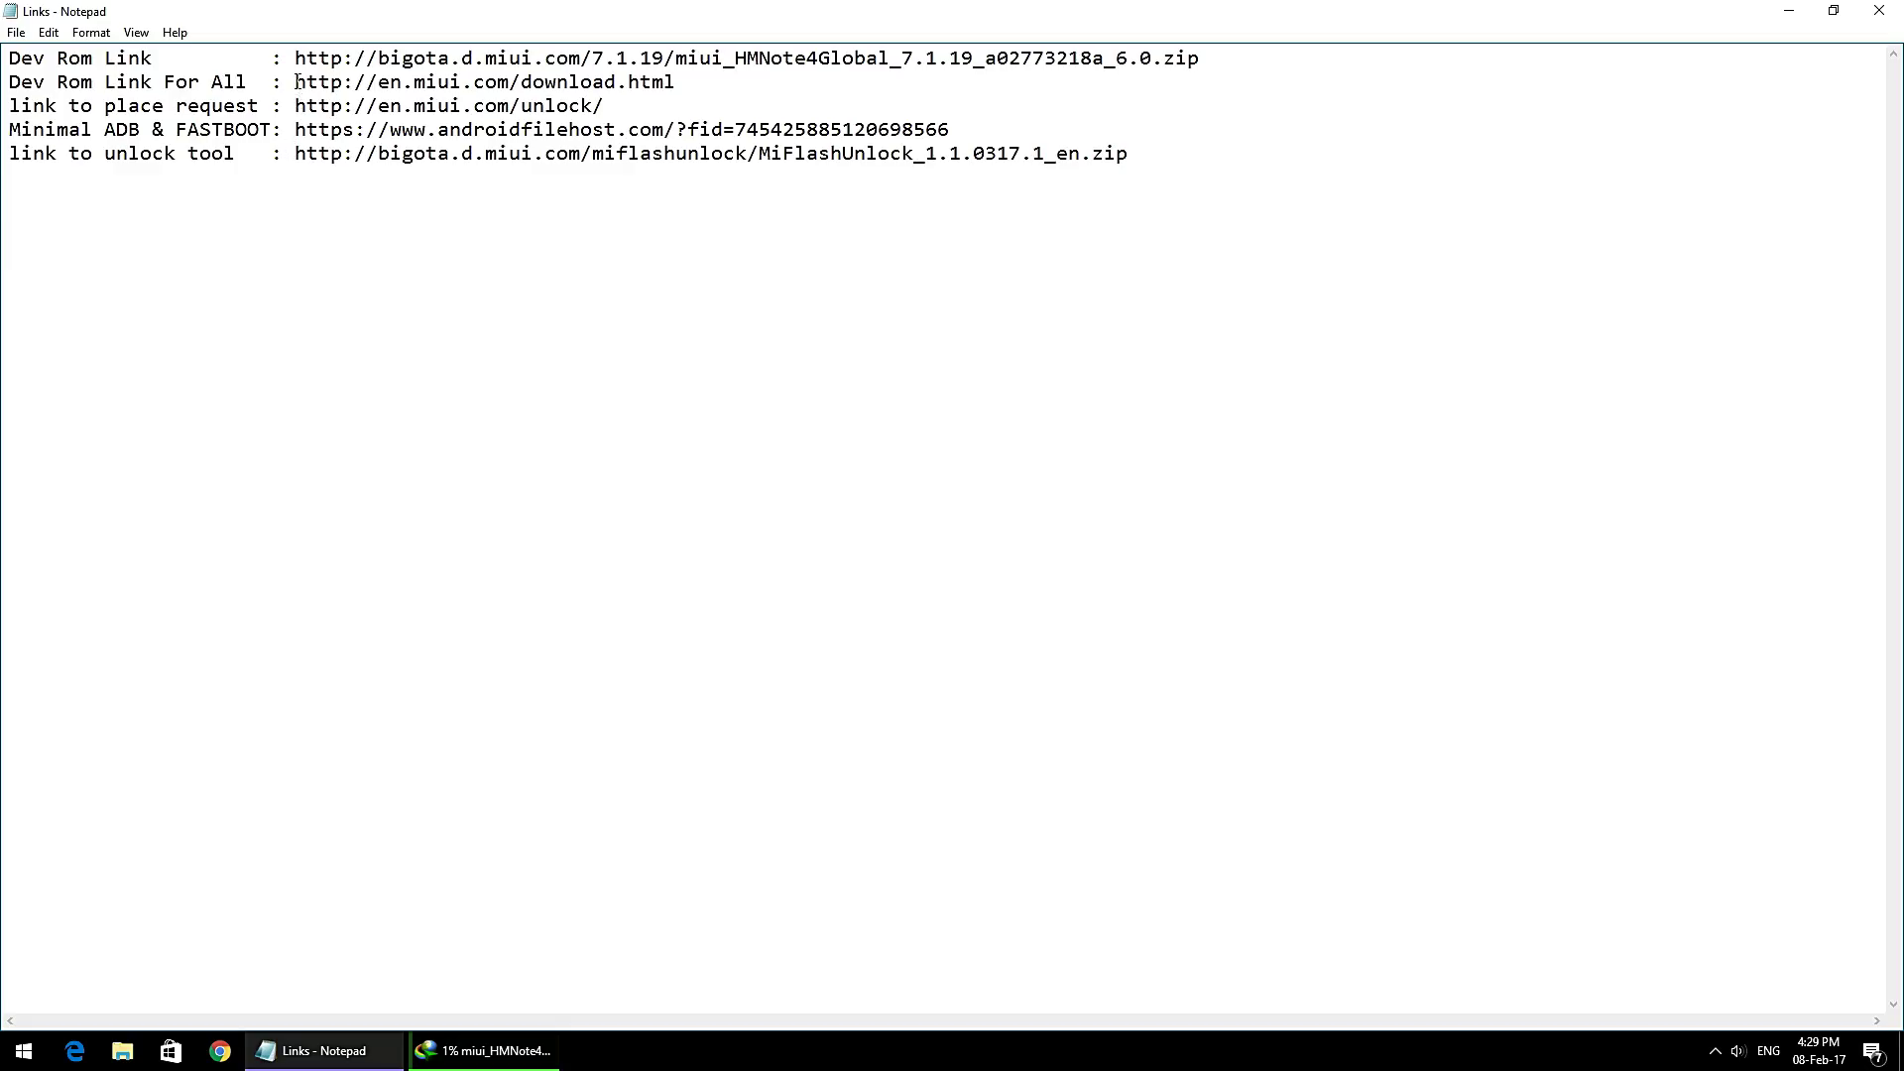
drag(296, 81, 742, 81)
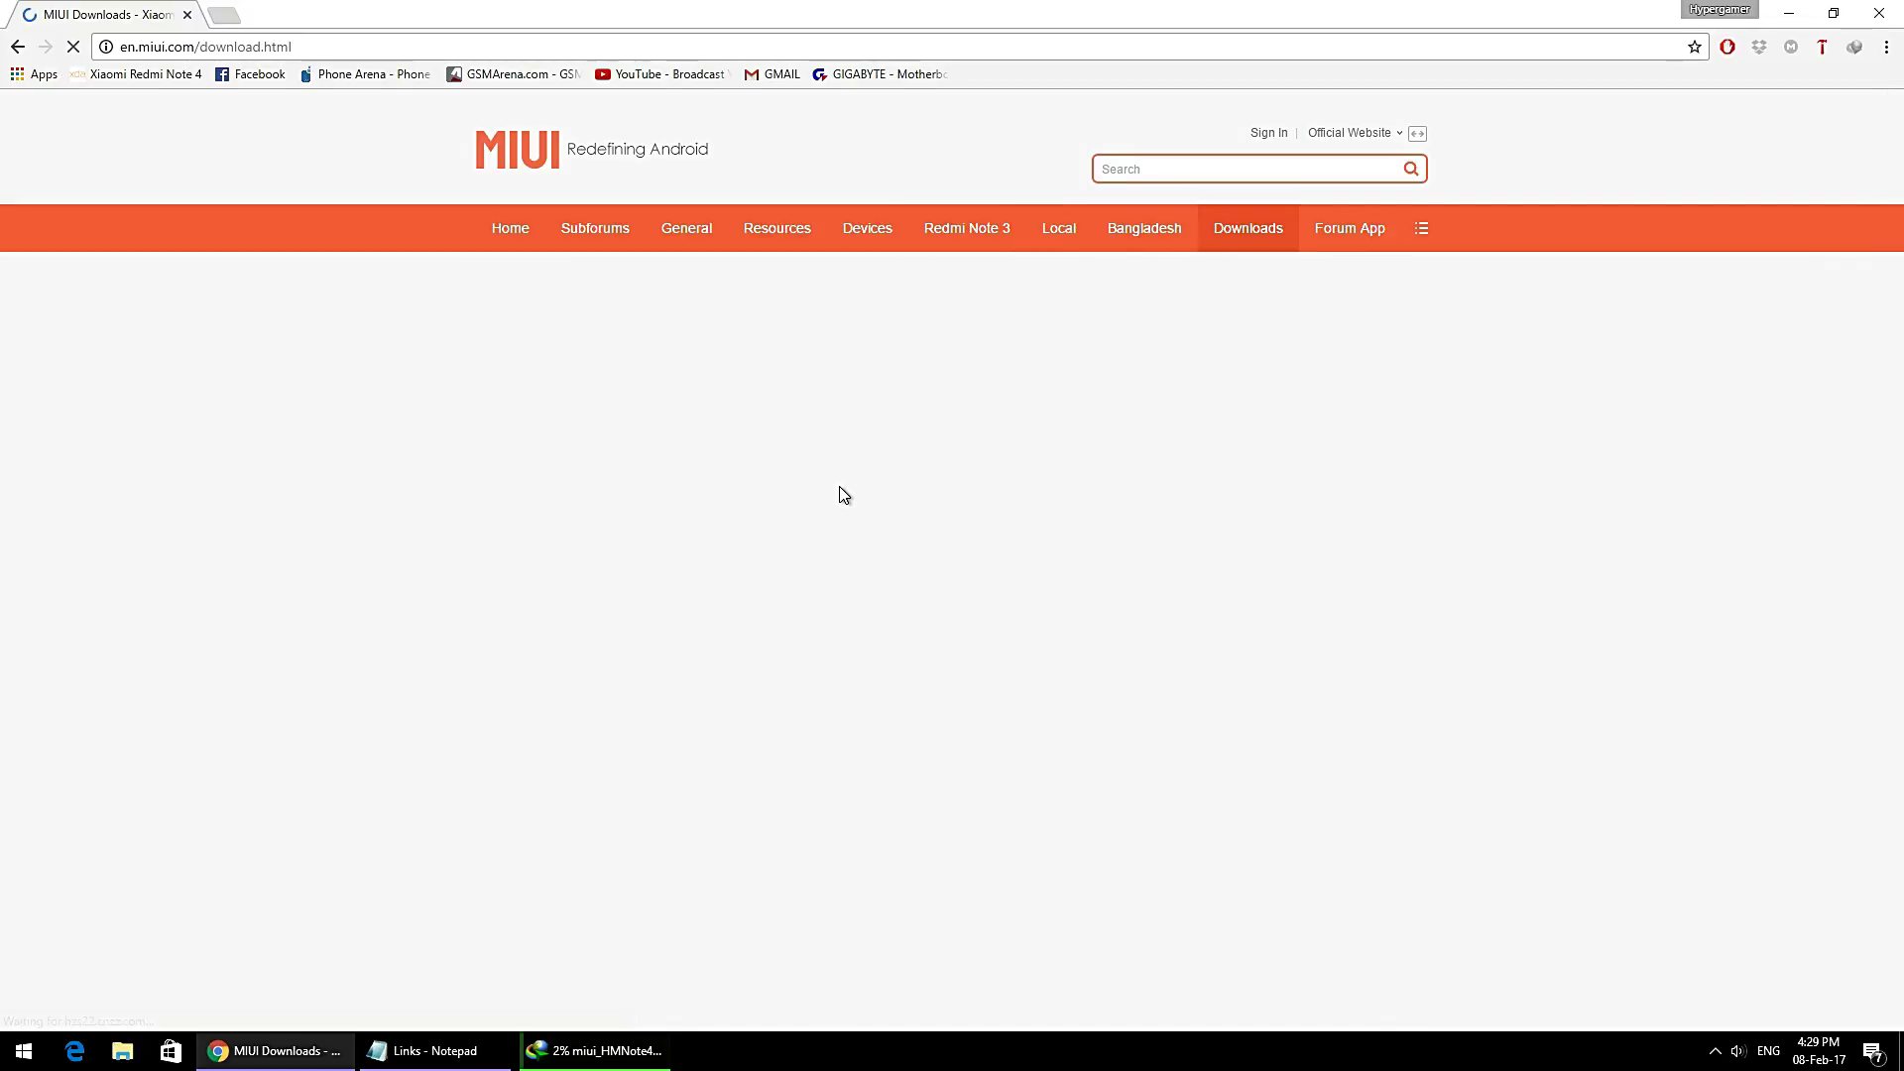
Step: Browse the MIUI downloads phone grid and open the Redmi 3S/Prime/3X ROM page
scroll(630, 667, down, 4)
scroll(556, 684, down, 4)
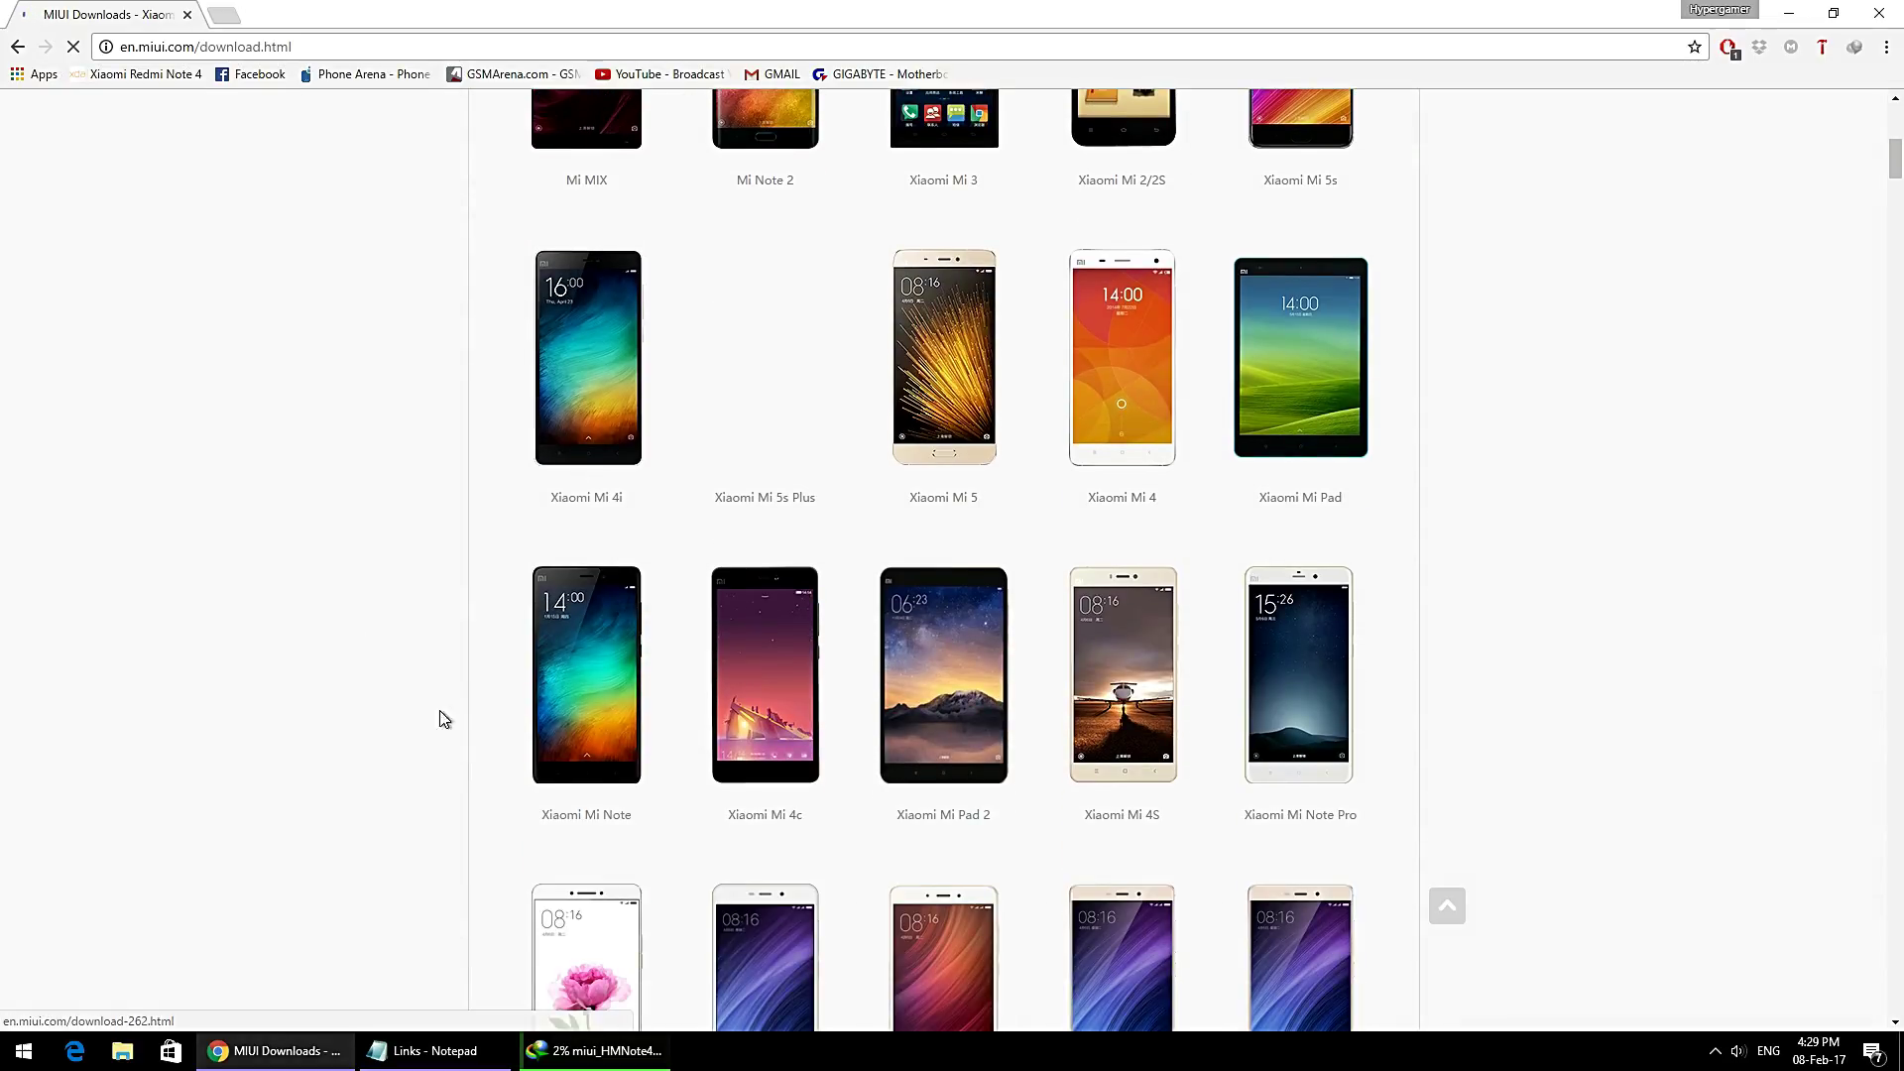
scroll(1468, 669, down, 1)
scroll(1468, 670, up, 1)
click(954, 493)
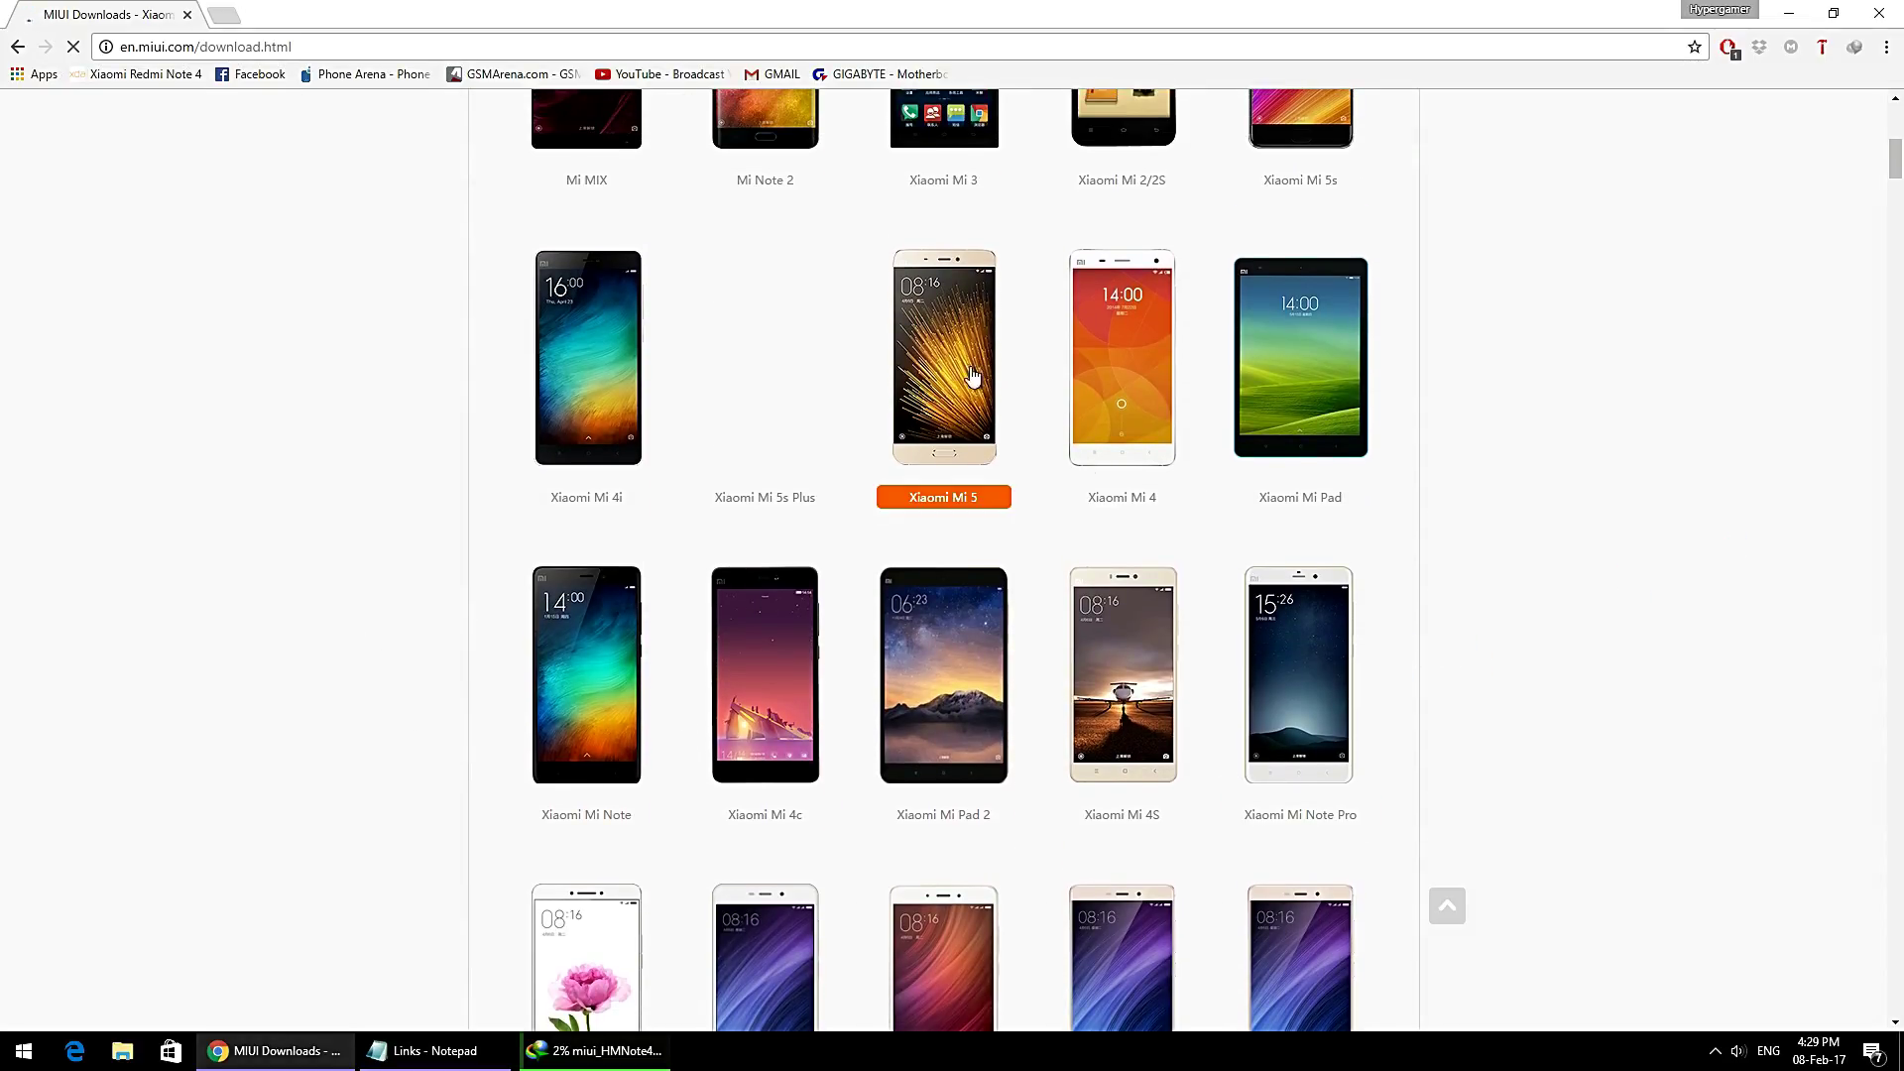
scroll(1636, 880, down, 6)
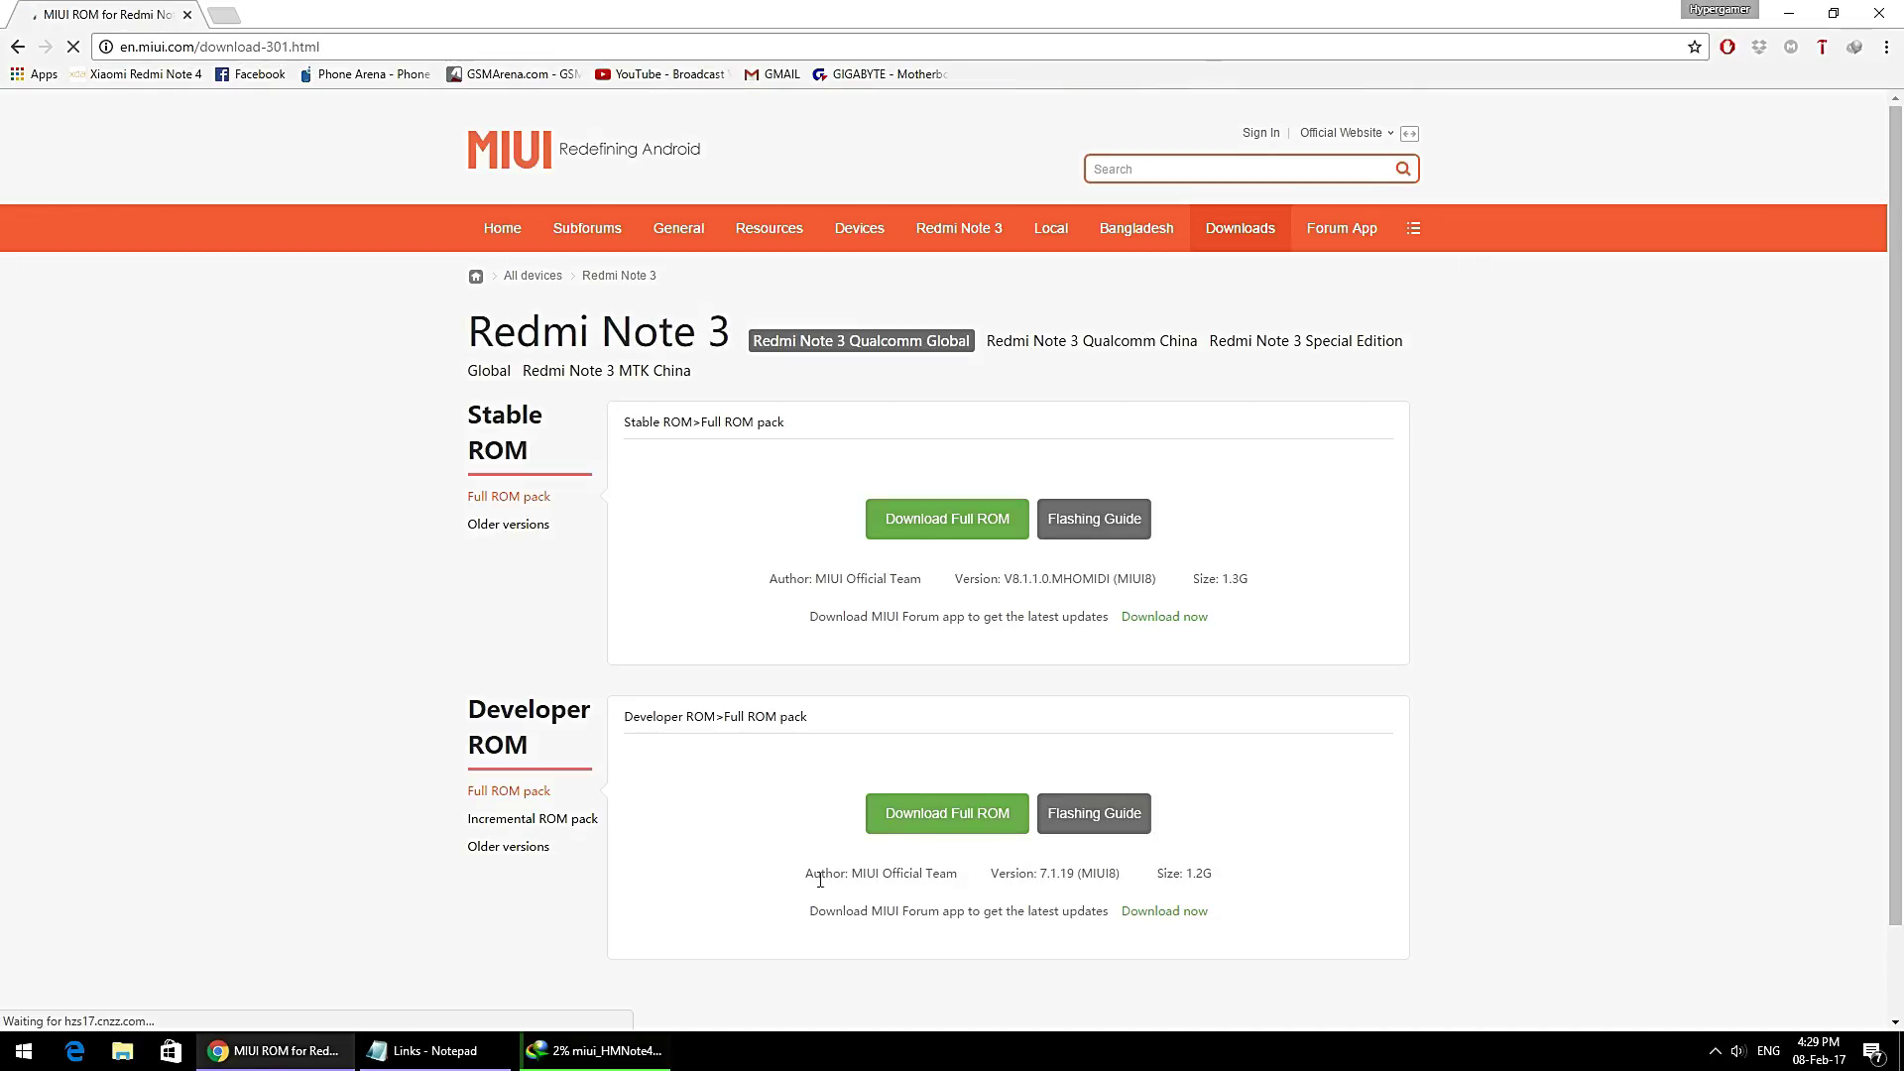
key(alt+Left)
scroll(851, 595, down, 5)
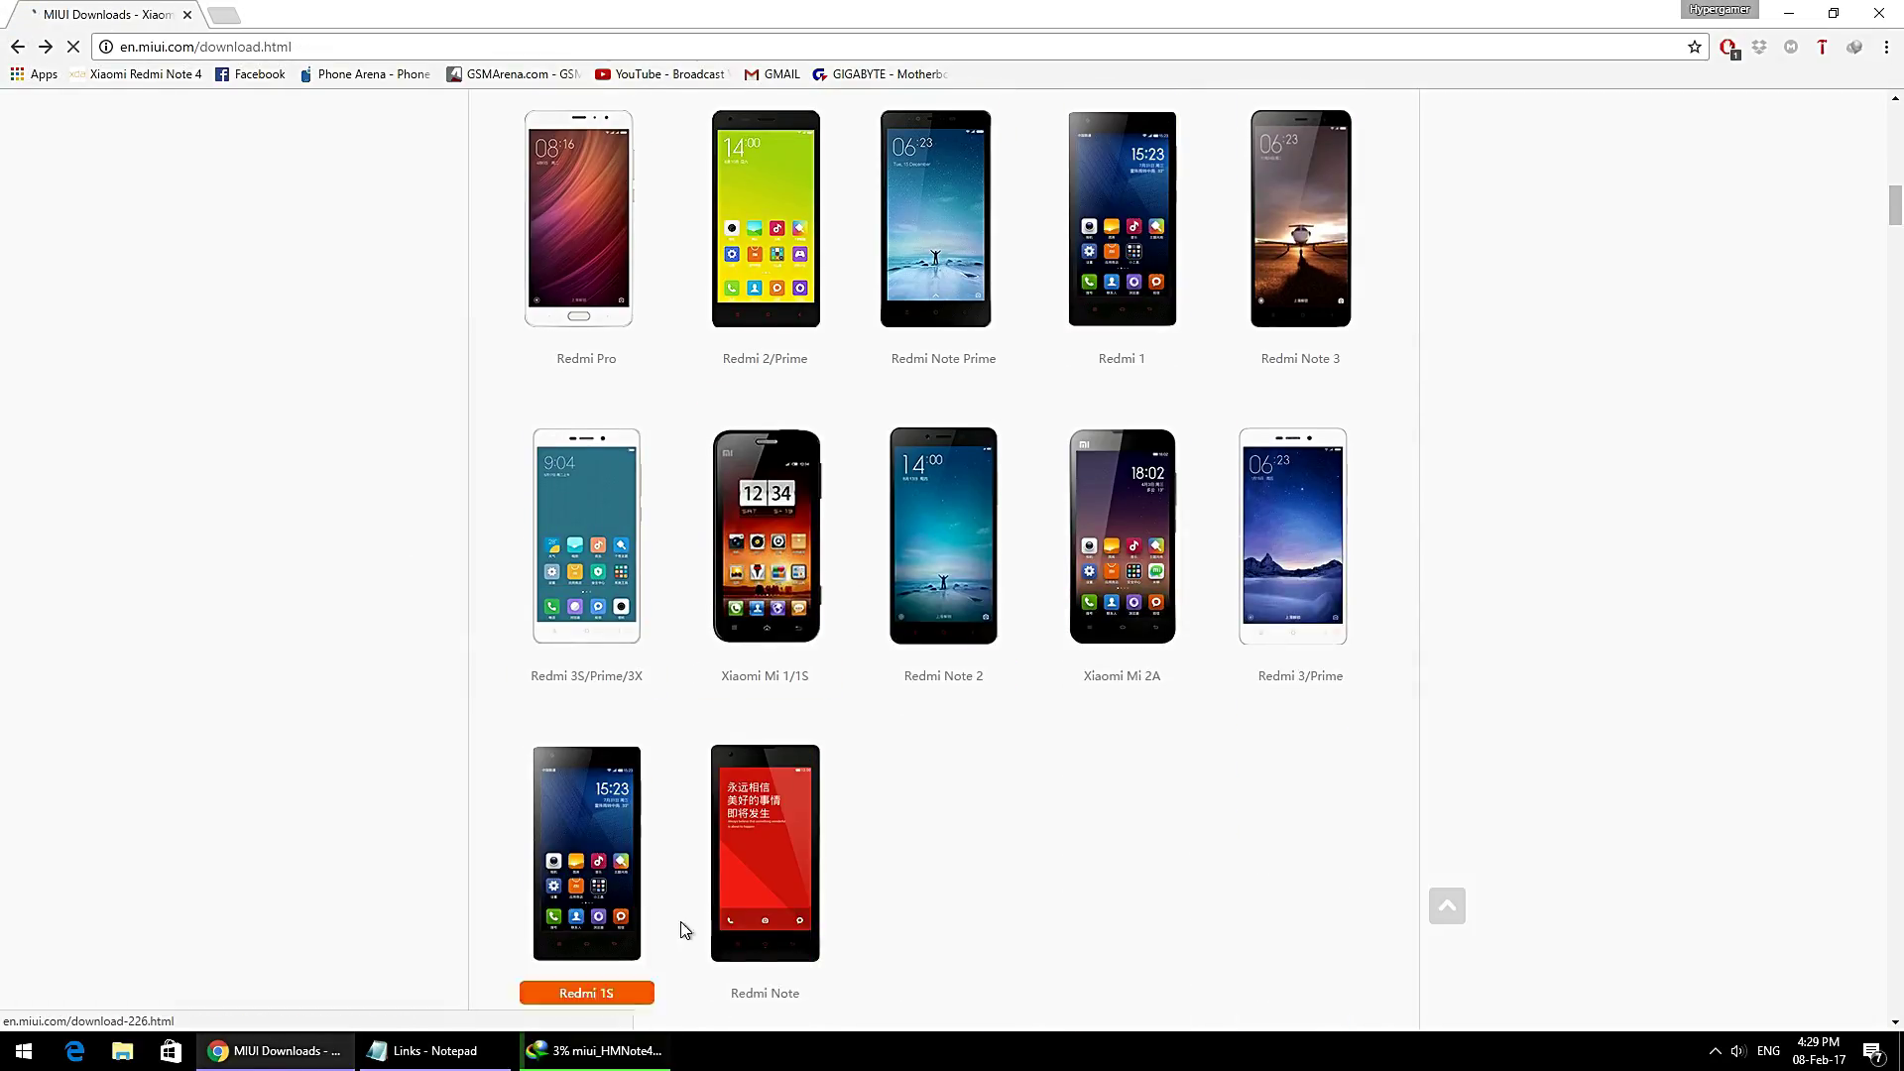
click(591, 585)
scroll(1142, 674, down, 1)
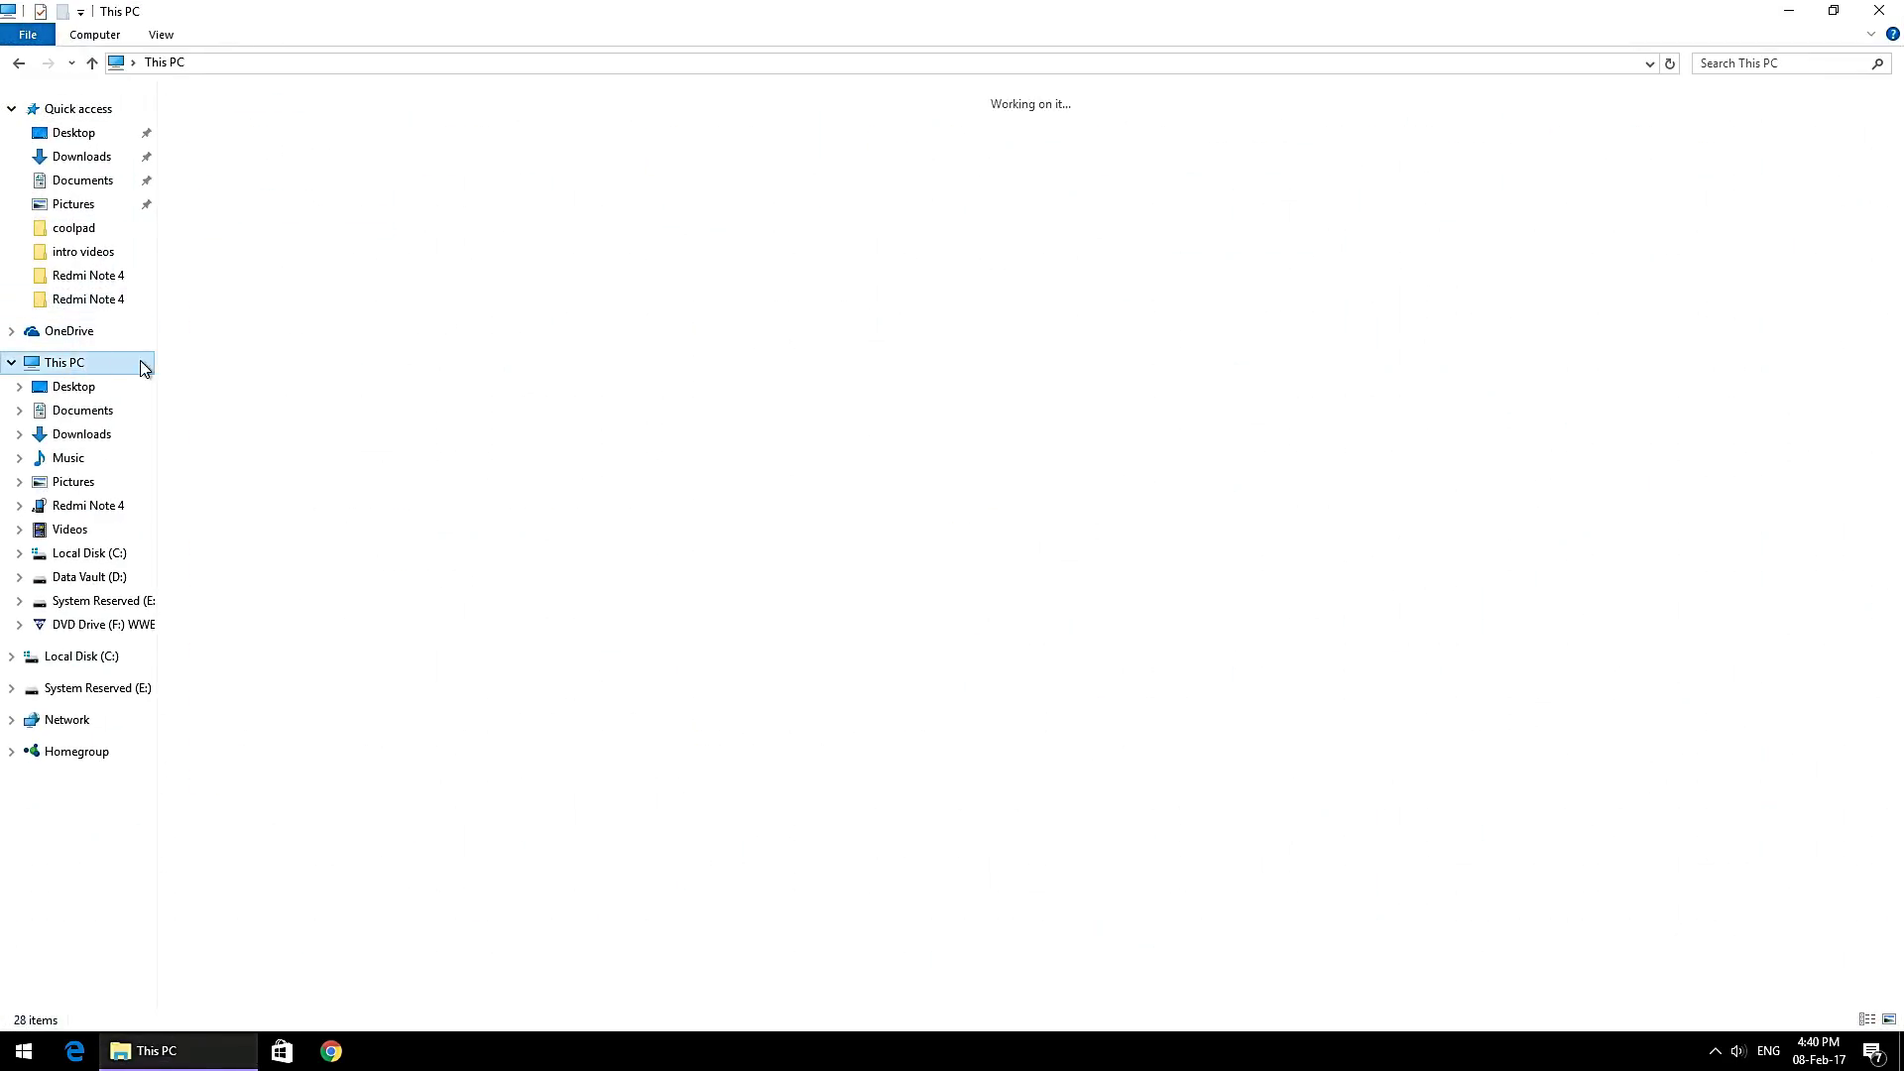
Step: Paste the miui_MIDOGlobal_7.1.19 ROM zip into the Redmi Note 4's Internal shared storage
double_click(246, 250)
double_click(347, 100)
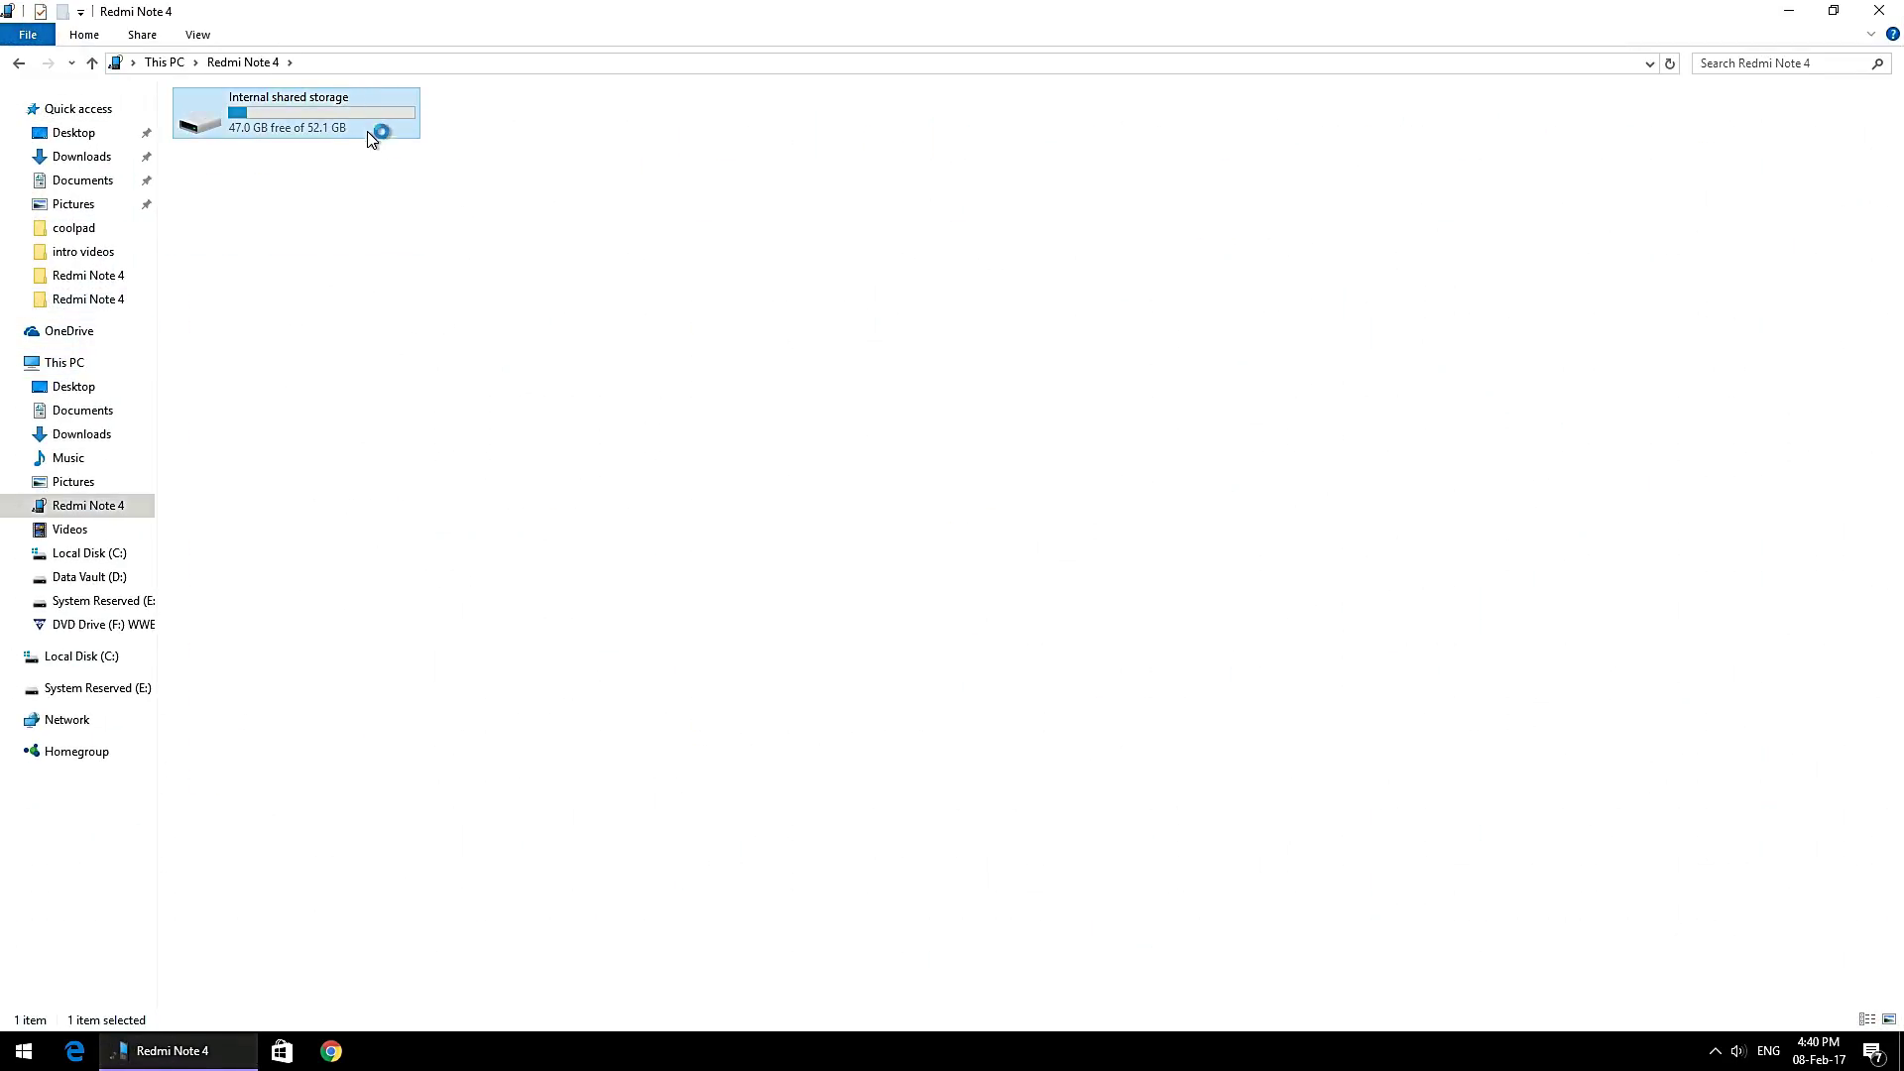
right_click(583, 455)
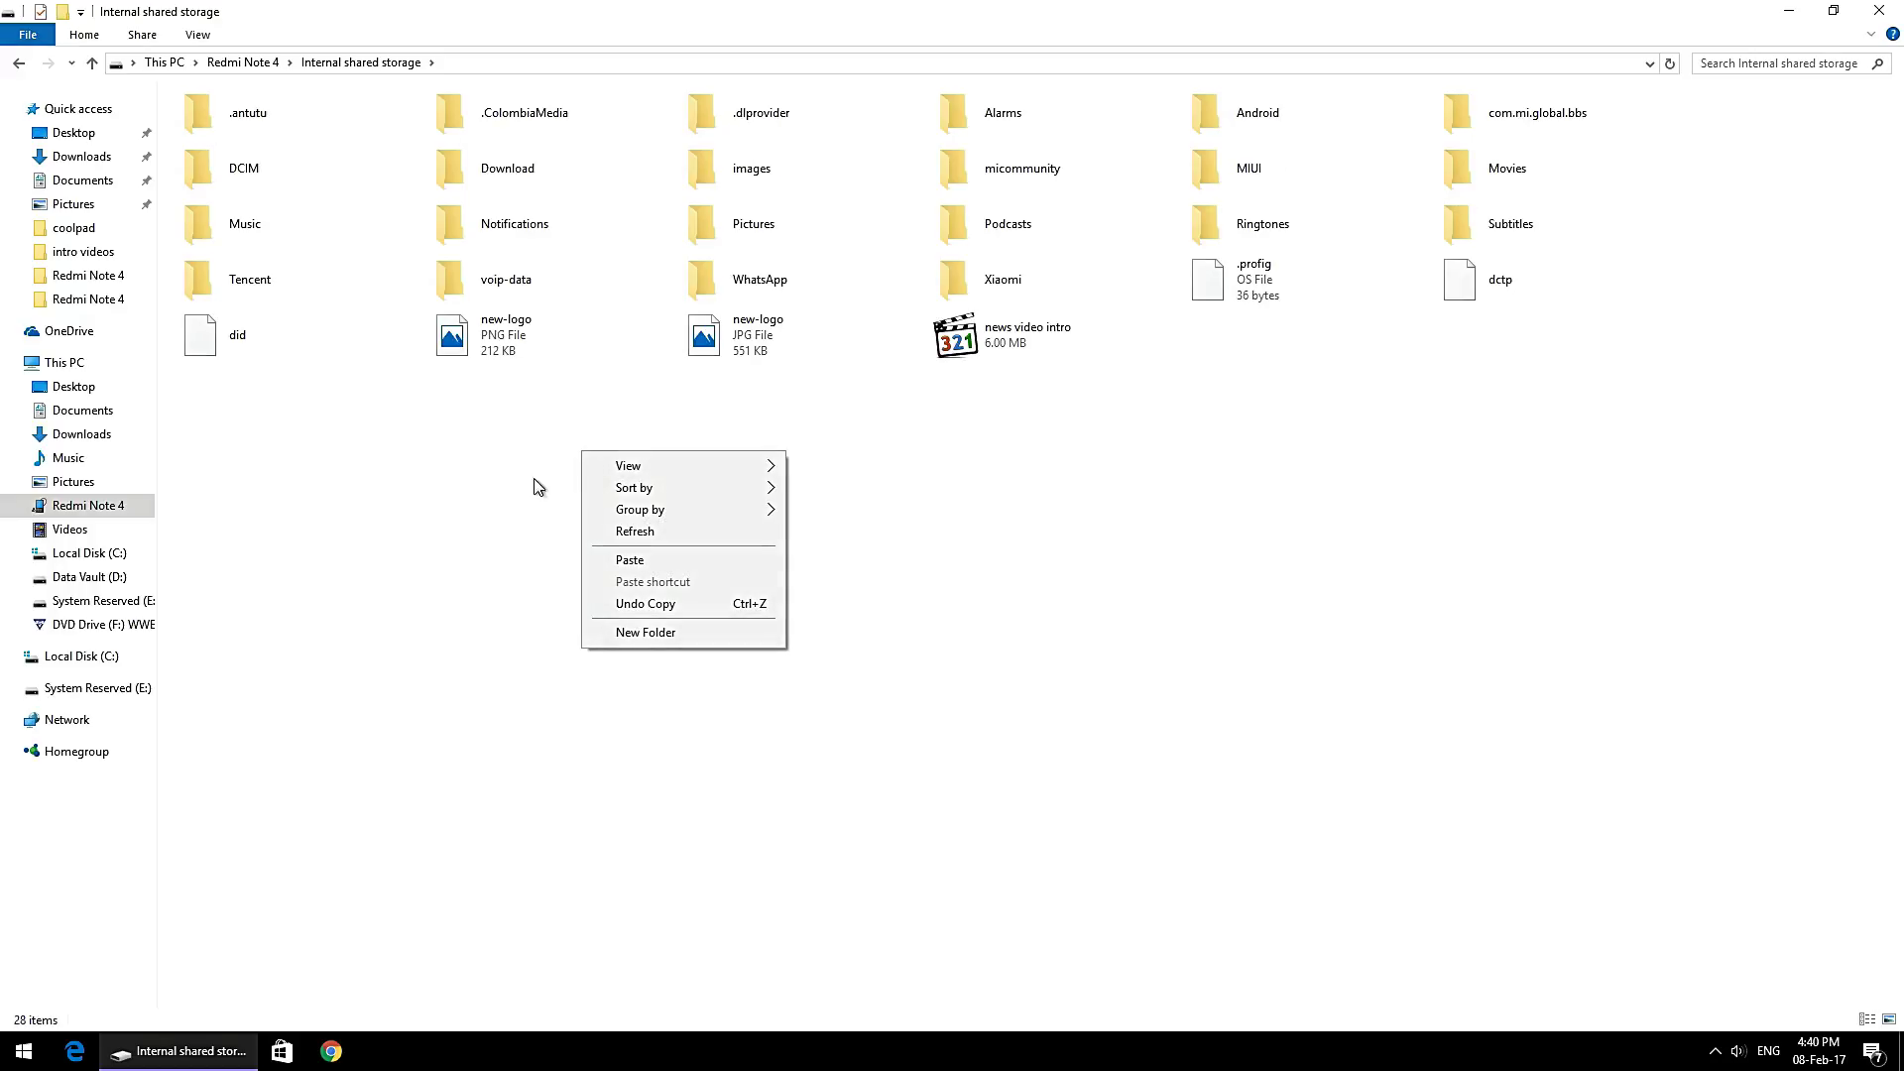
click(587, 561)
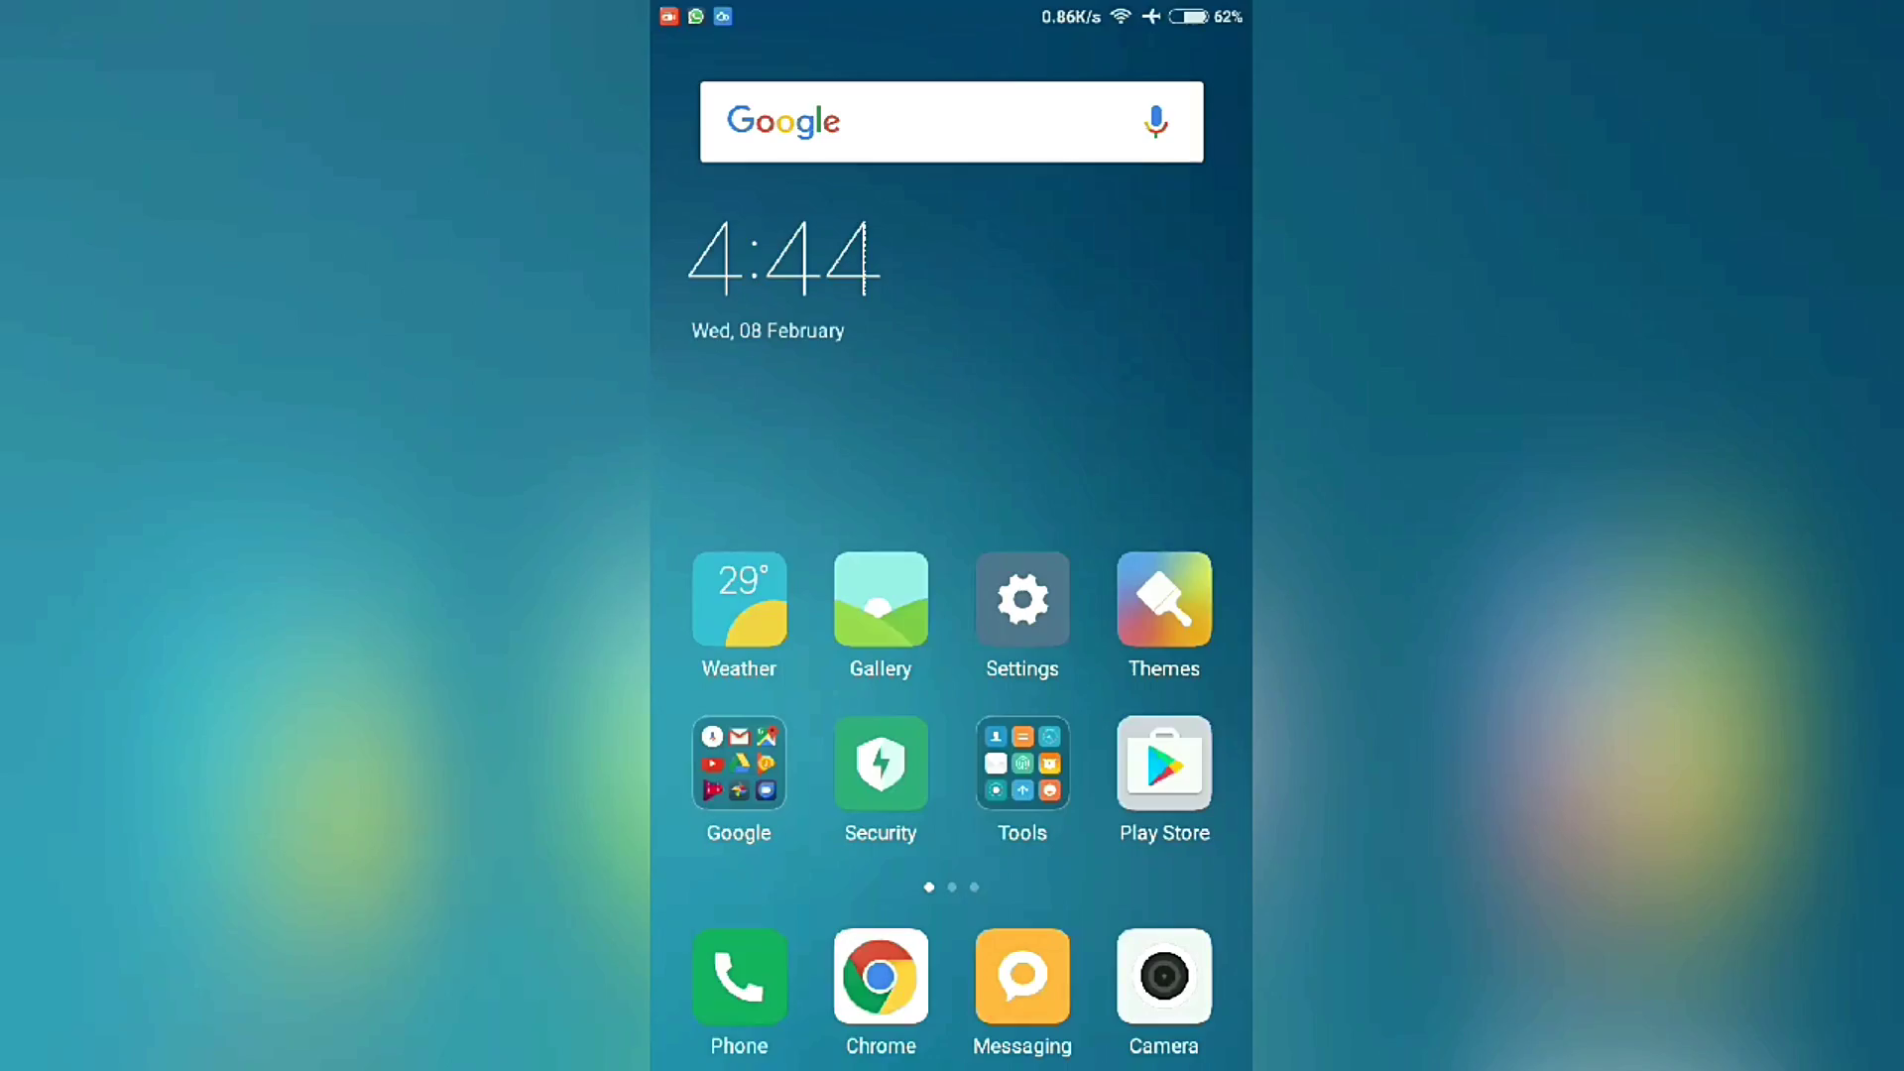
Step: Open System updates from About phone in the phone's Settings
click(1022, 599)
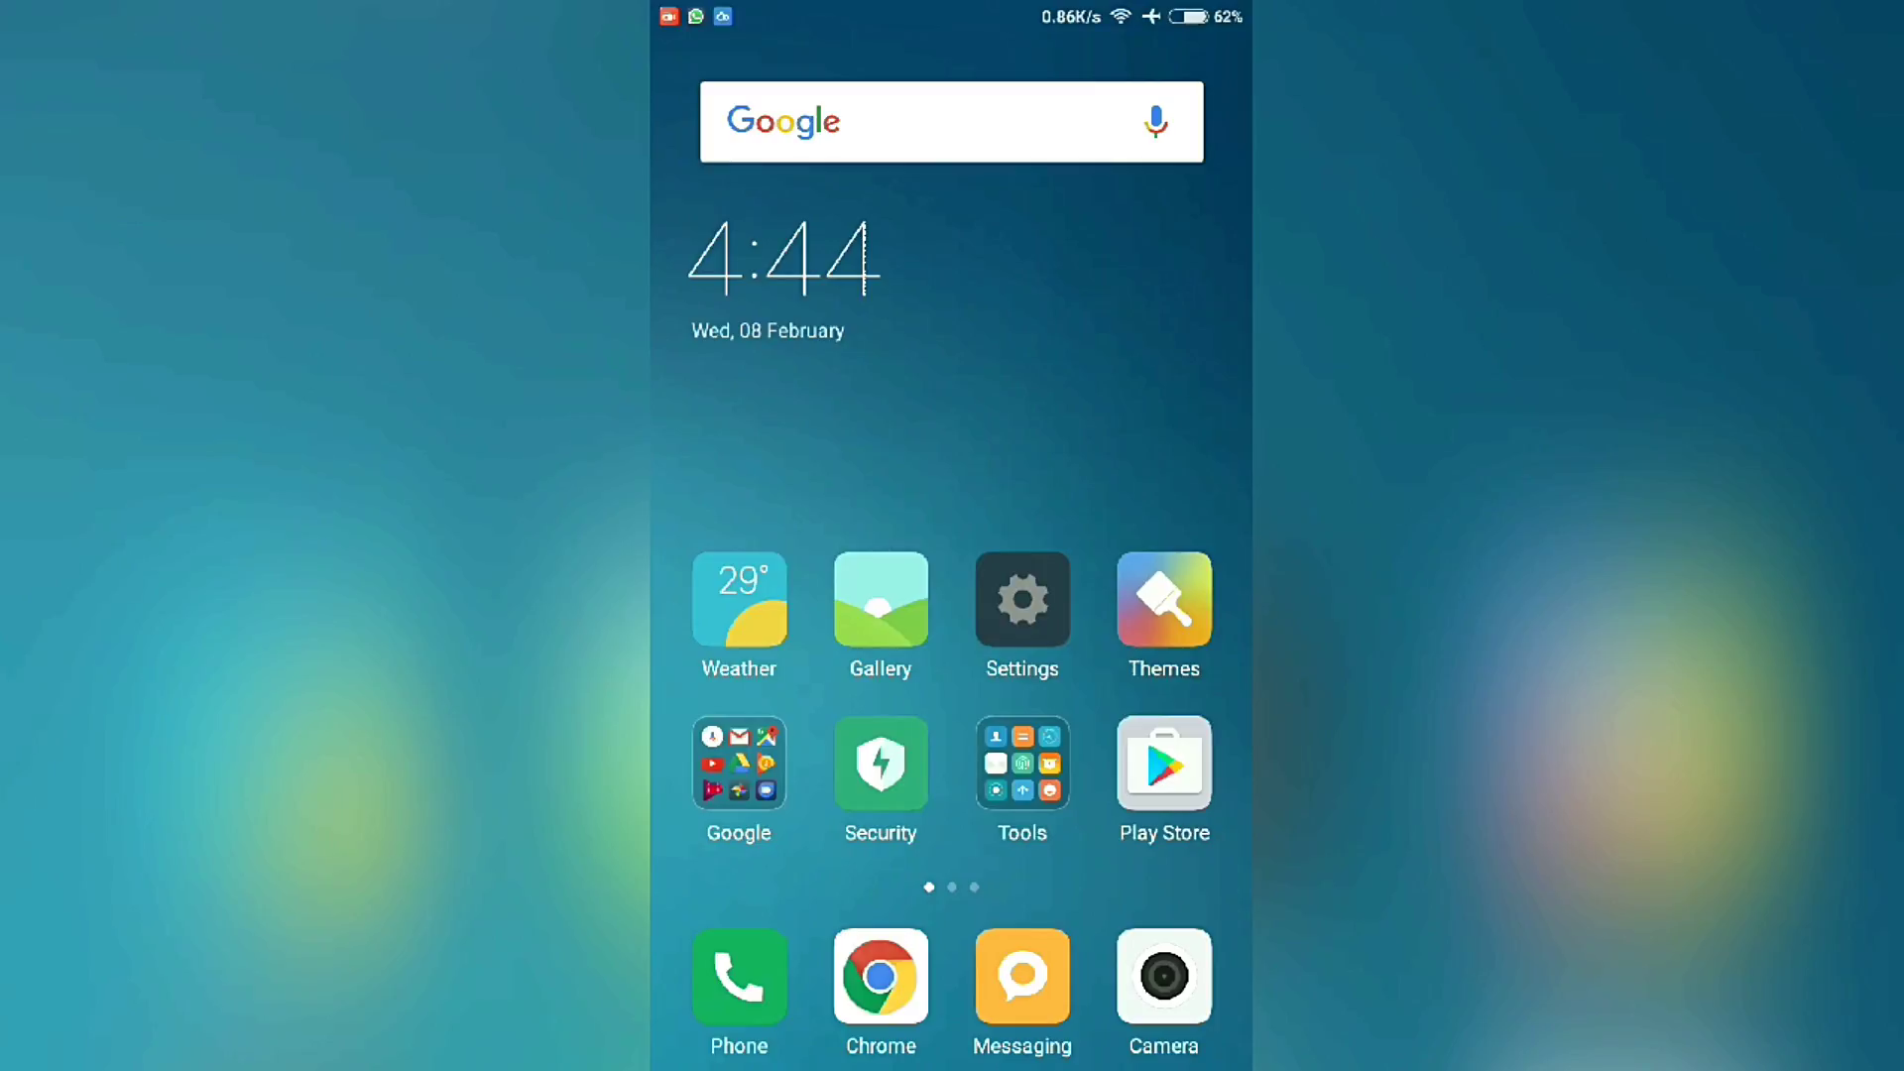
scroll(952, 595, down, 1)
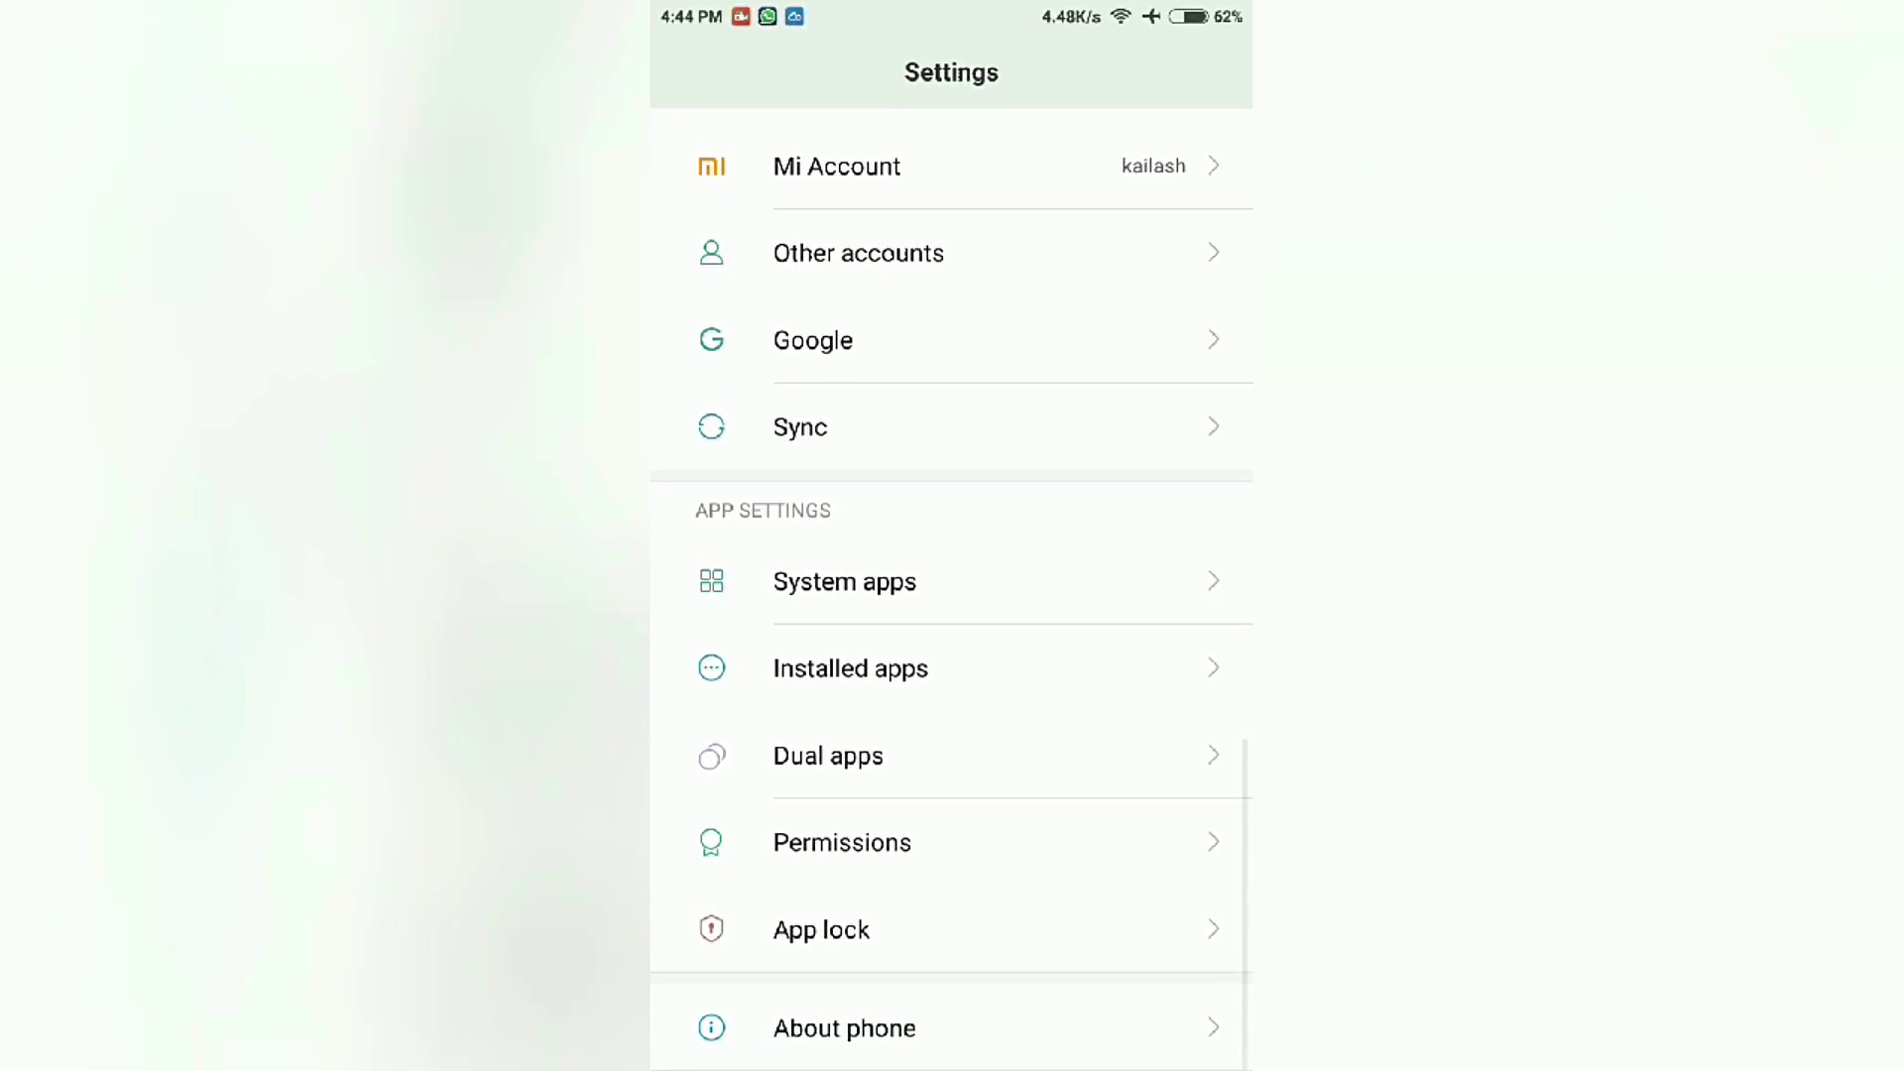
click(844, 1028)
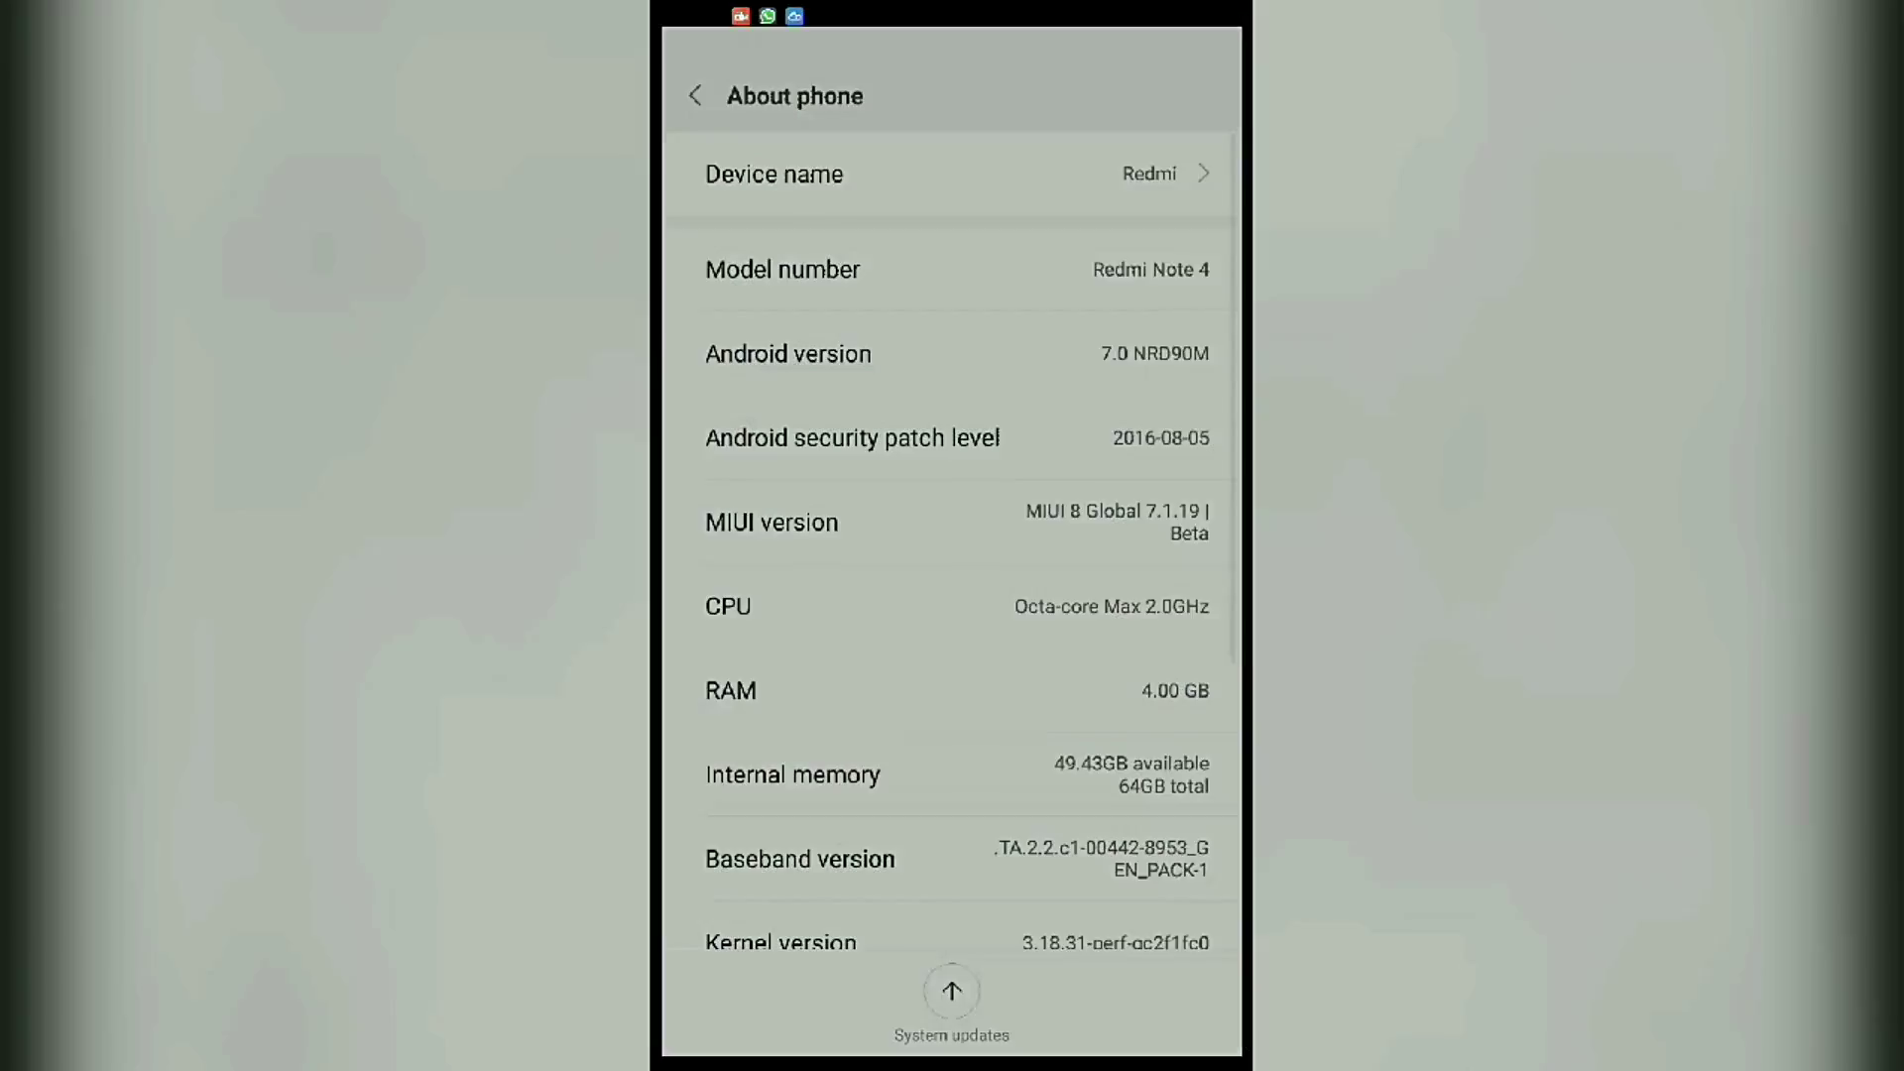
click(951, 990)
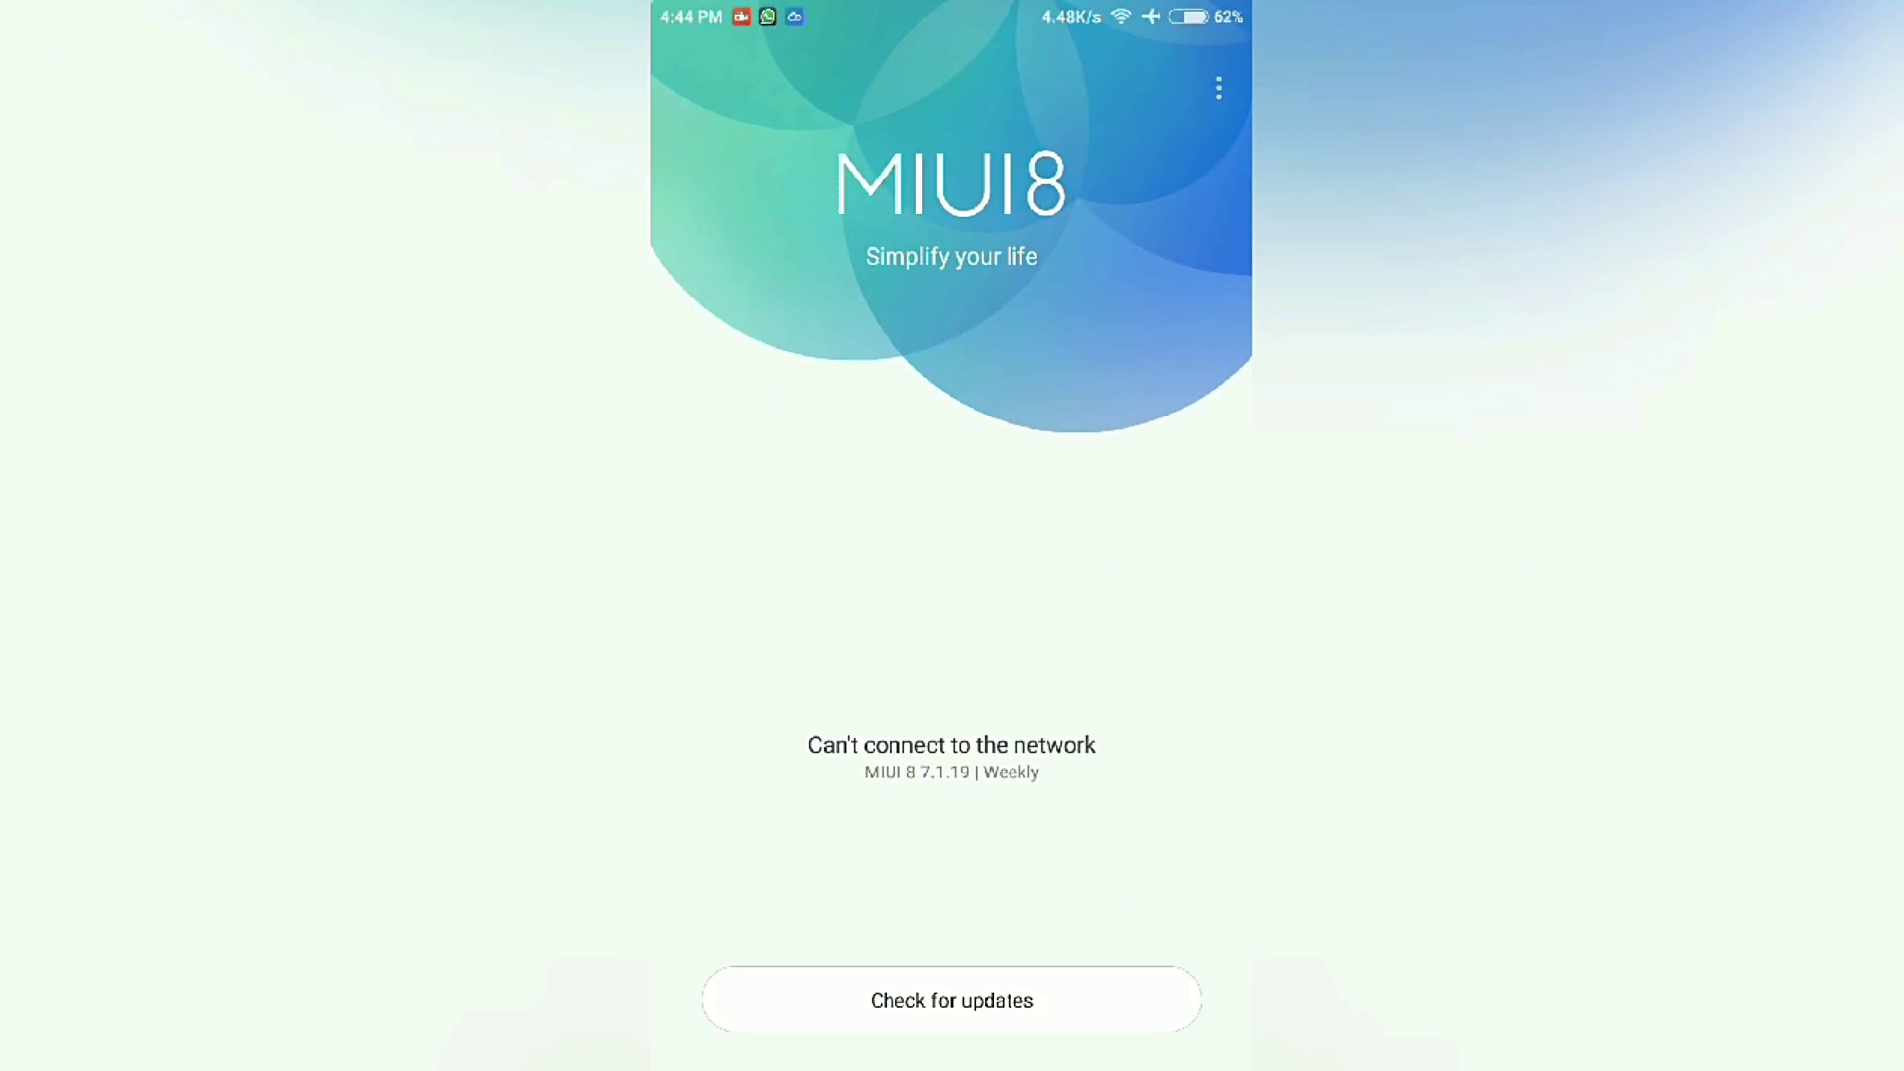
Step: Choose the downloaded 1.6 GB MIUI 7.1.19 zip as the local update package
click(1218, 88)
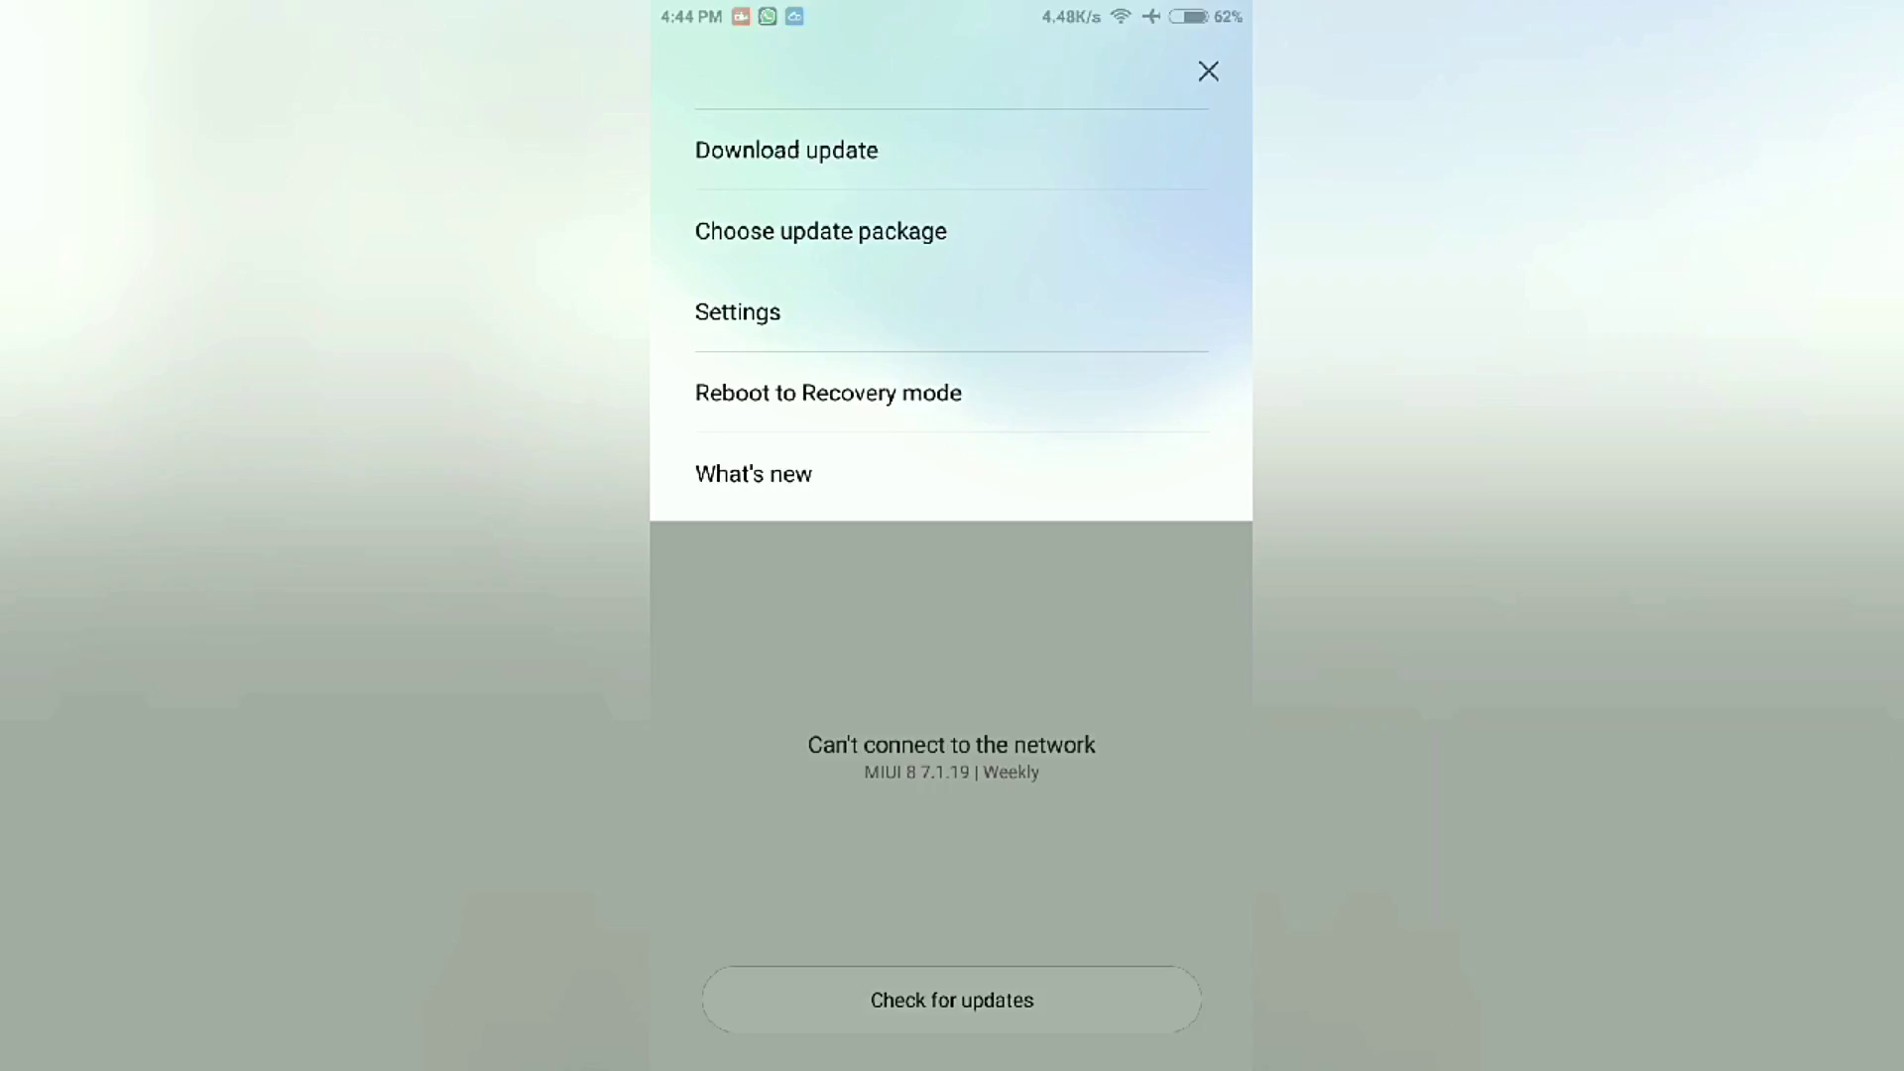
click(821, 230)
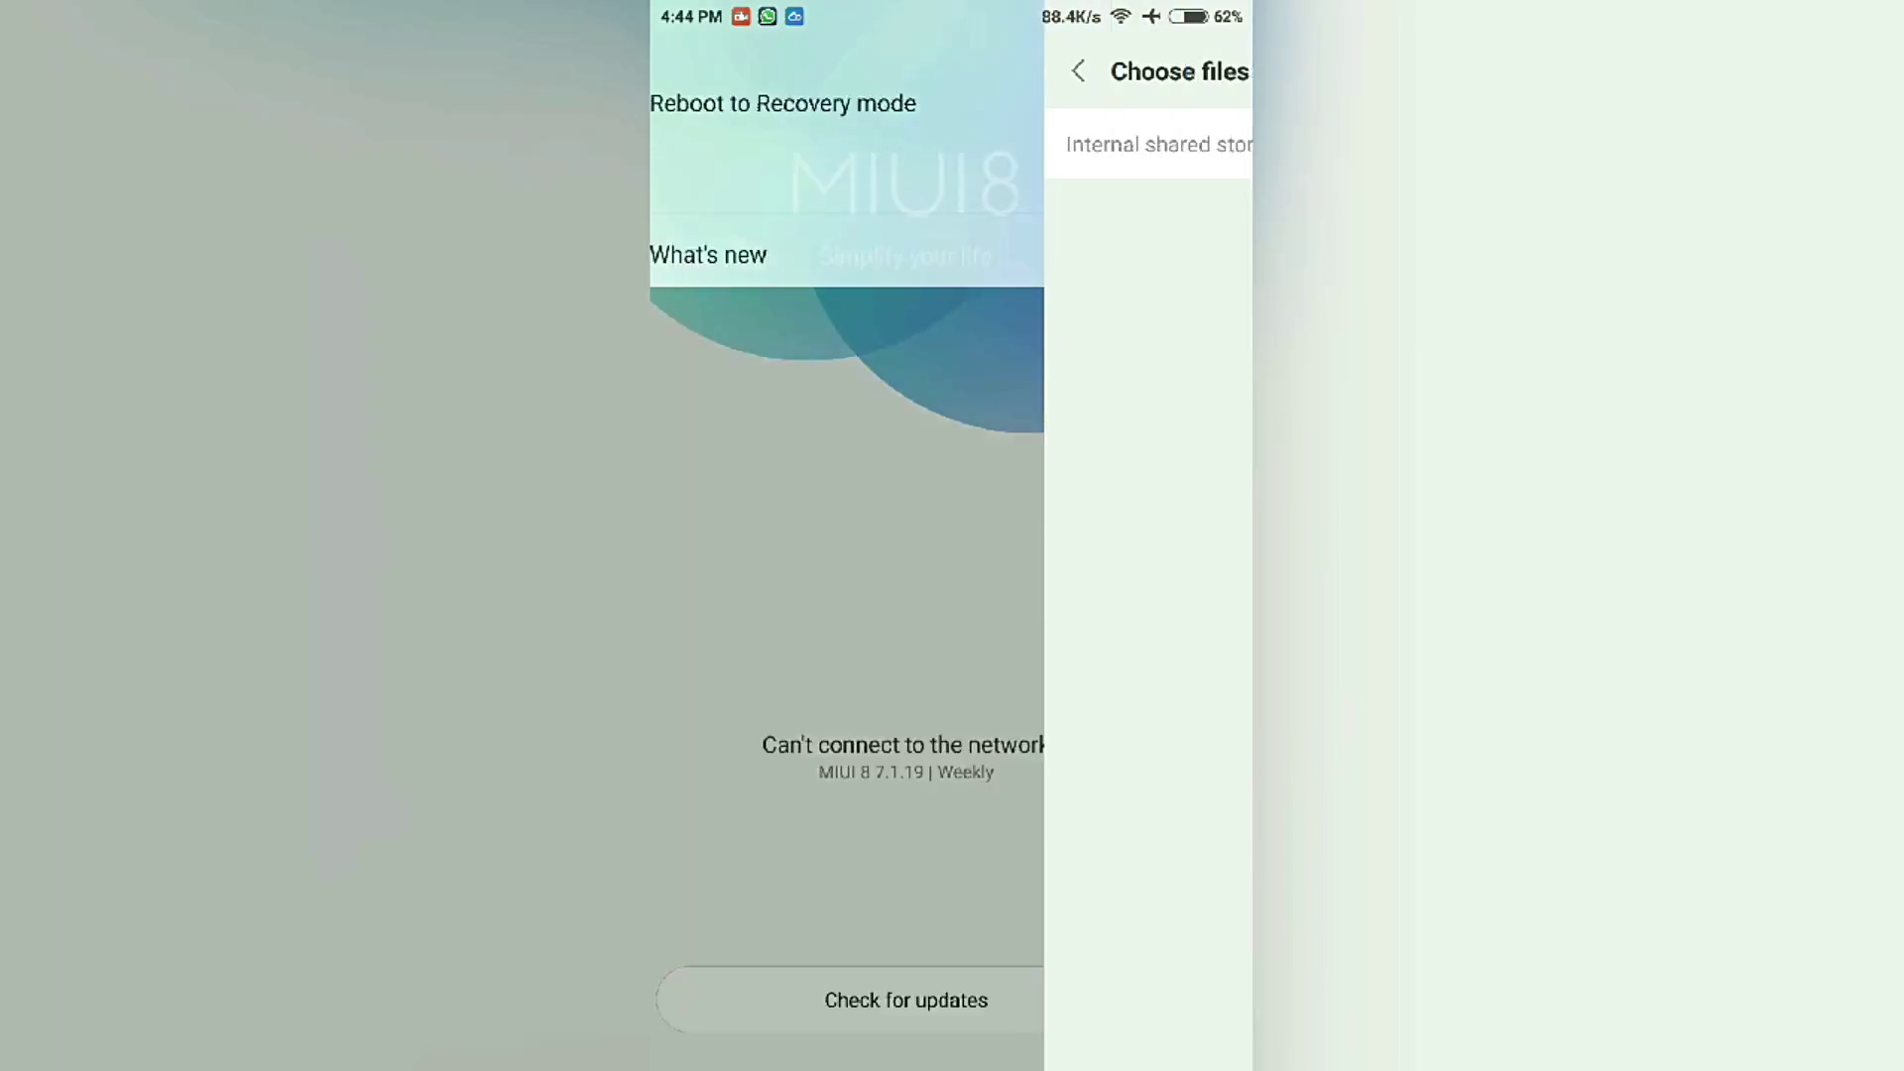
scroll(952, 556, down, 10)
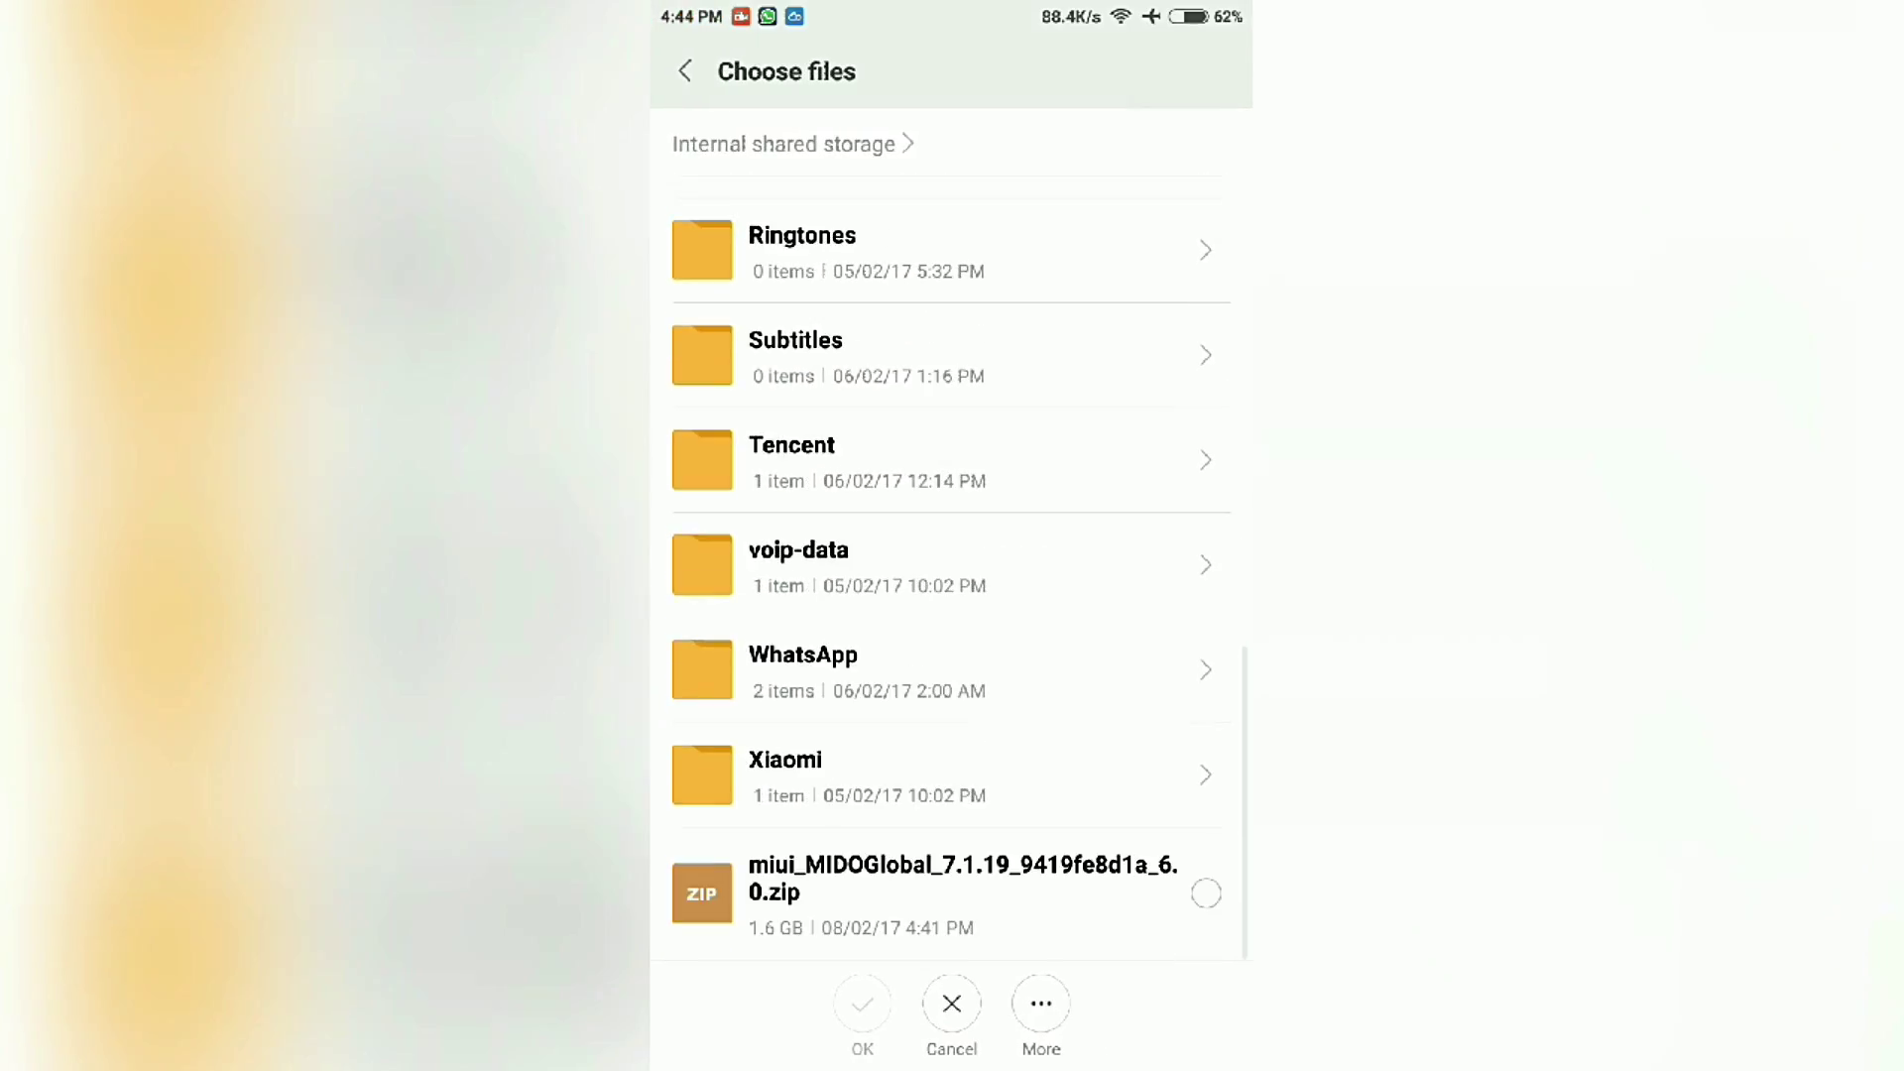
click(1206, 894)
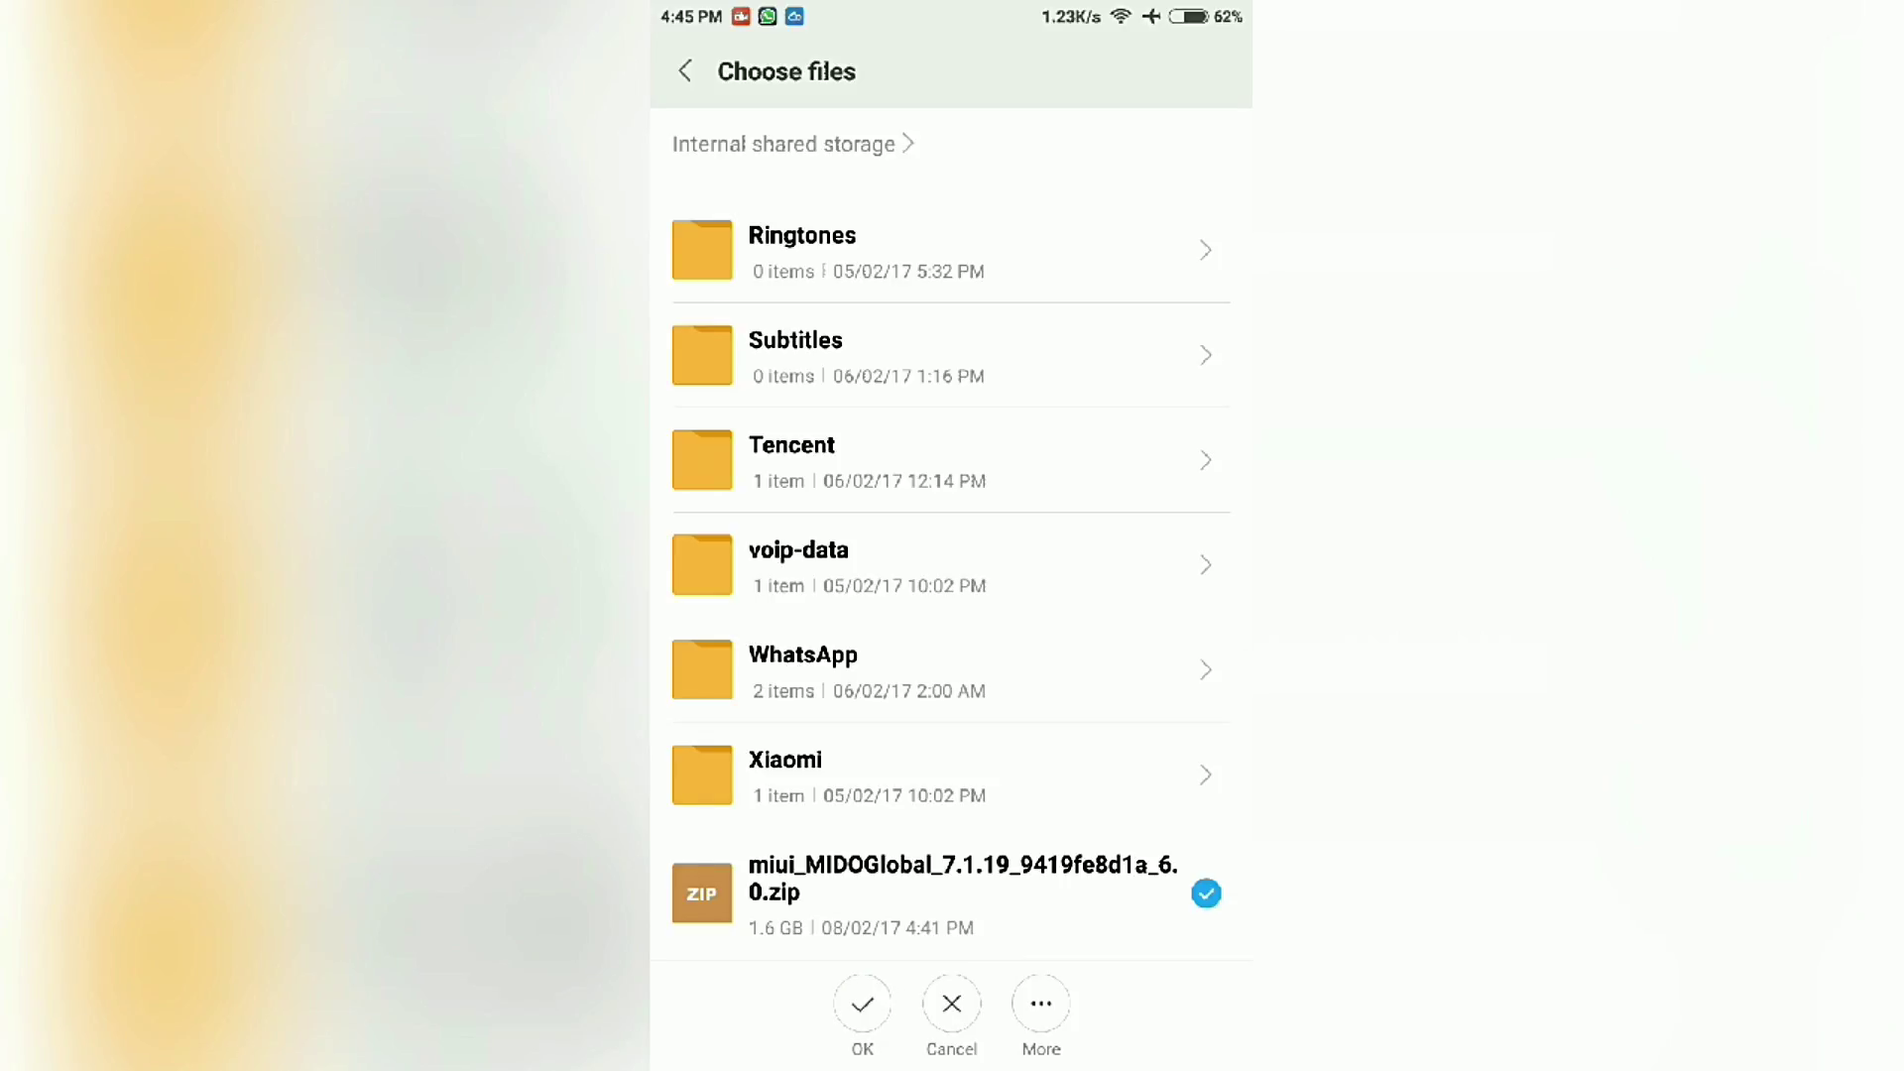
click(863, 1003)
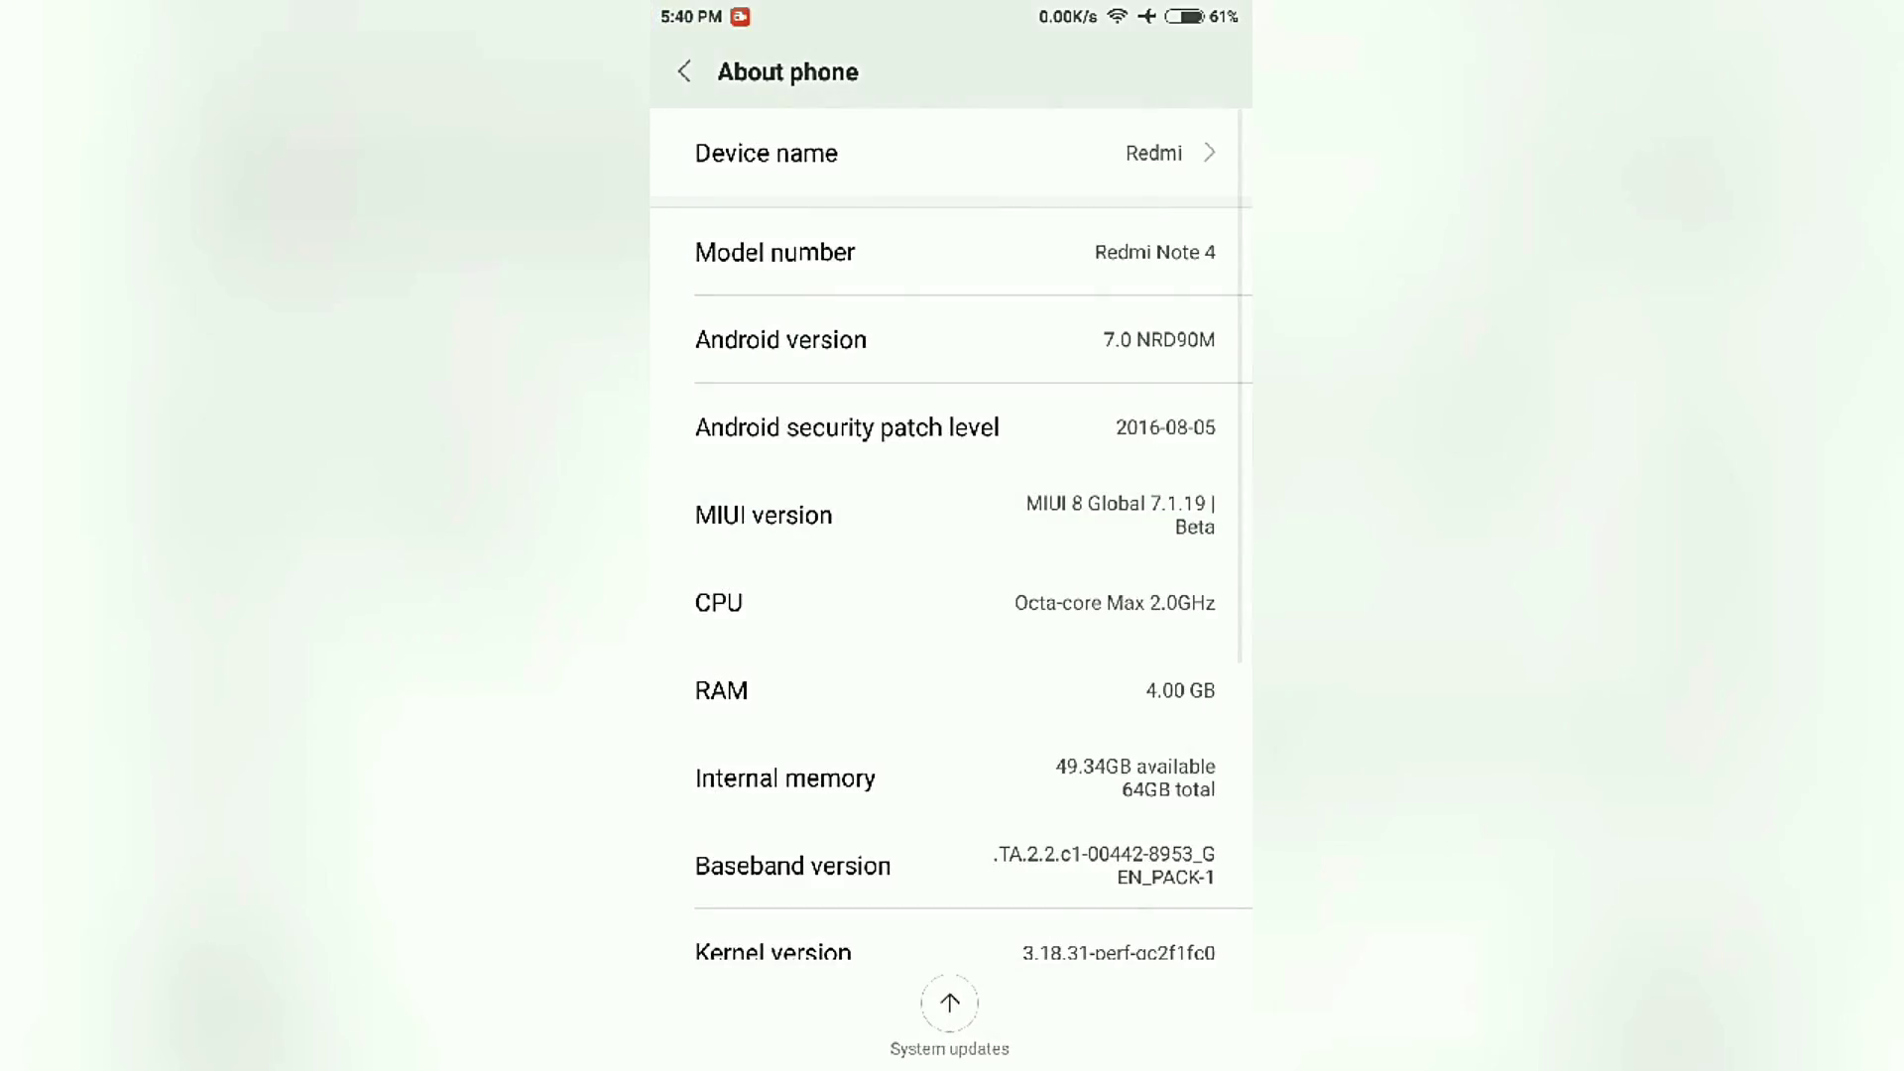
Step: Tap MIUI version repeatedly in About phone until it reports you are already a developer
click(952, 510)
click(680, 71)
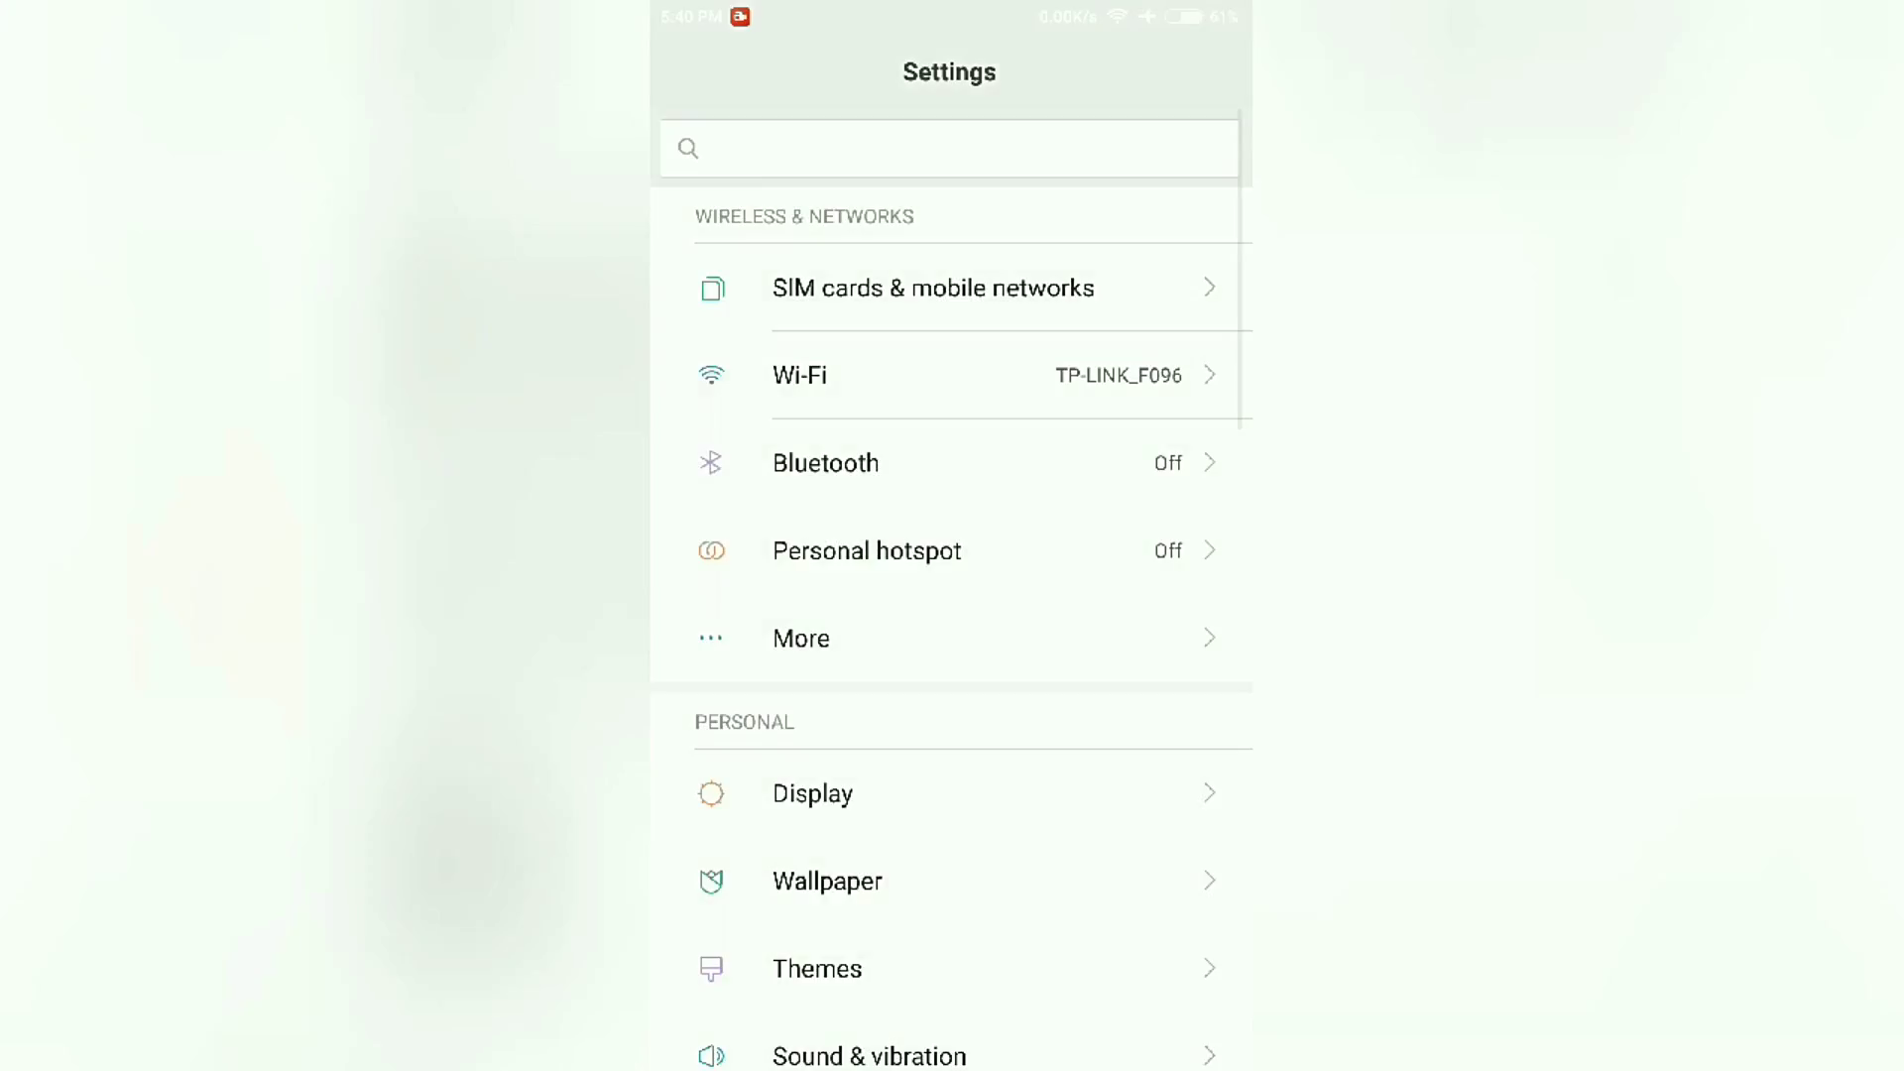
scroll(952, 595, down, 10)
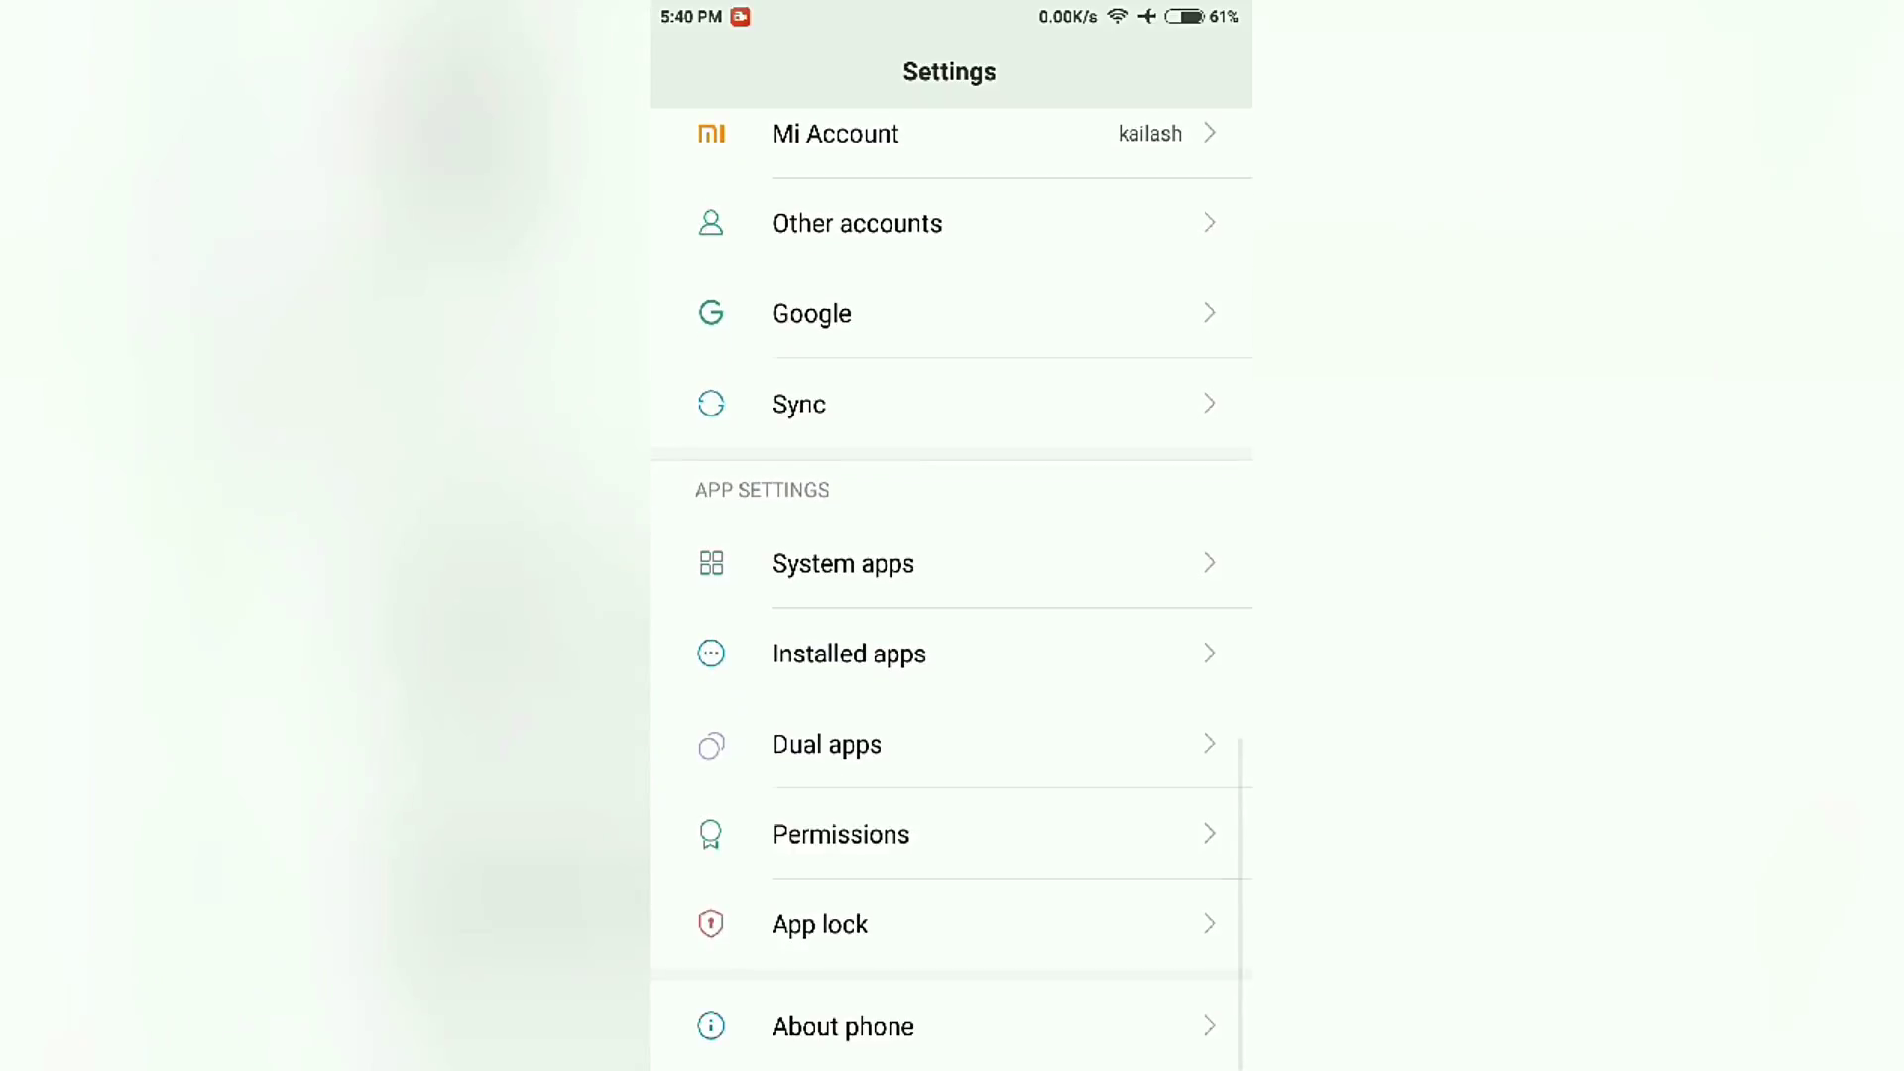
click(892, 1027)
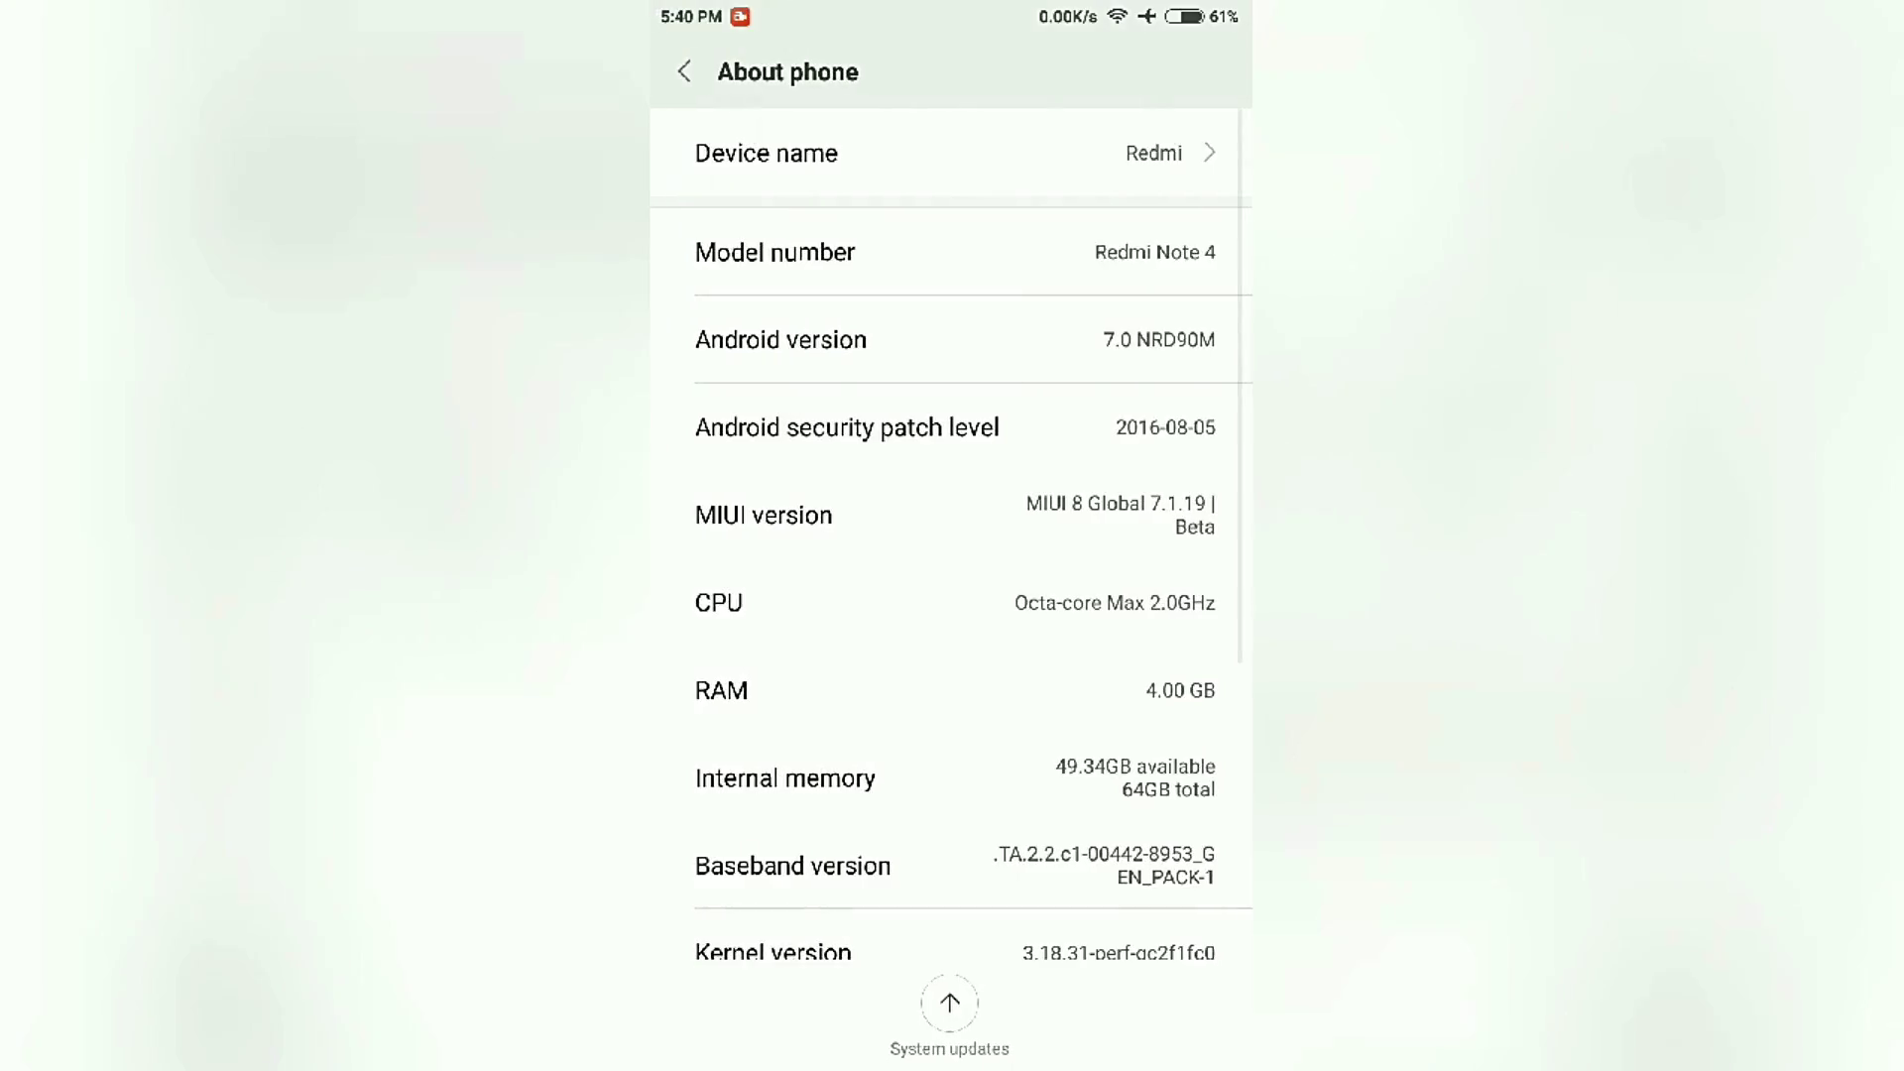
click(952, 514)
click(952, 515)
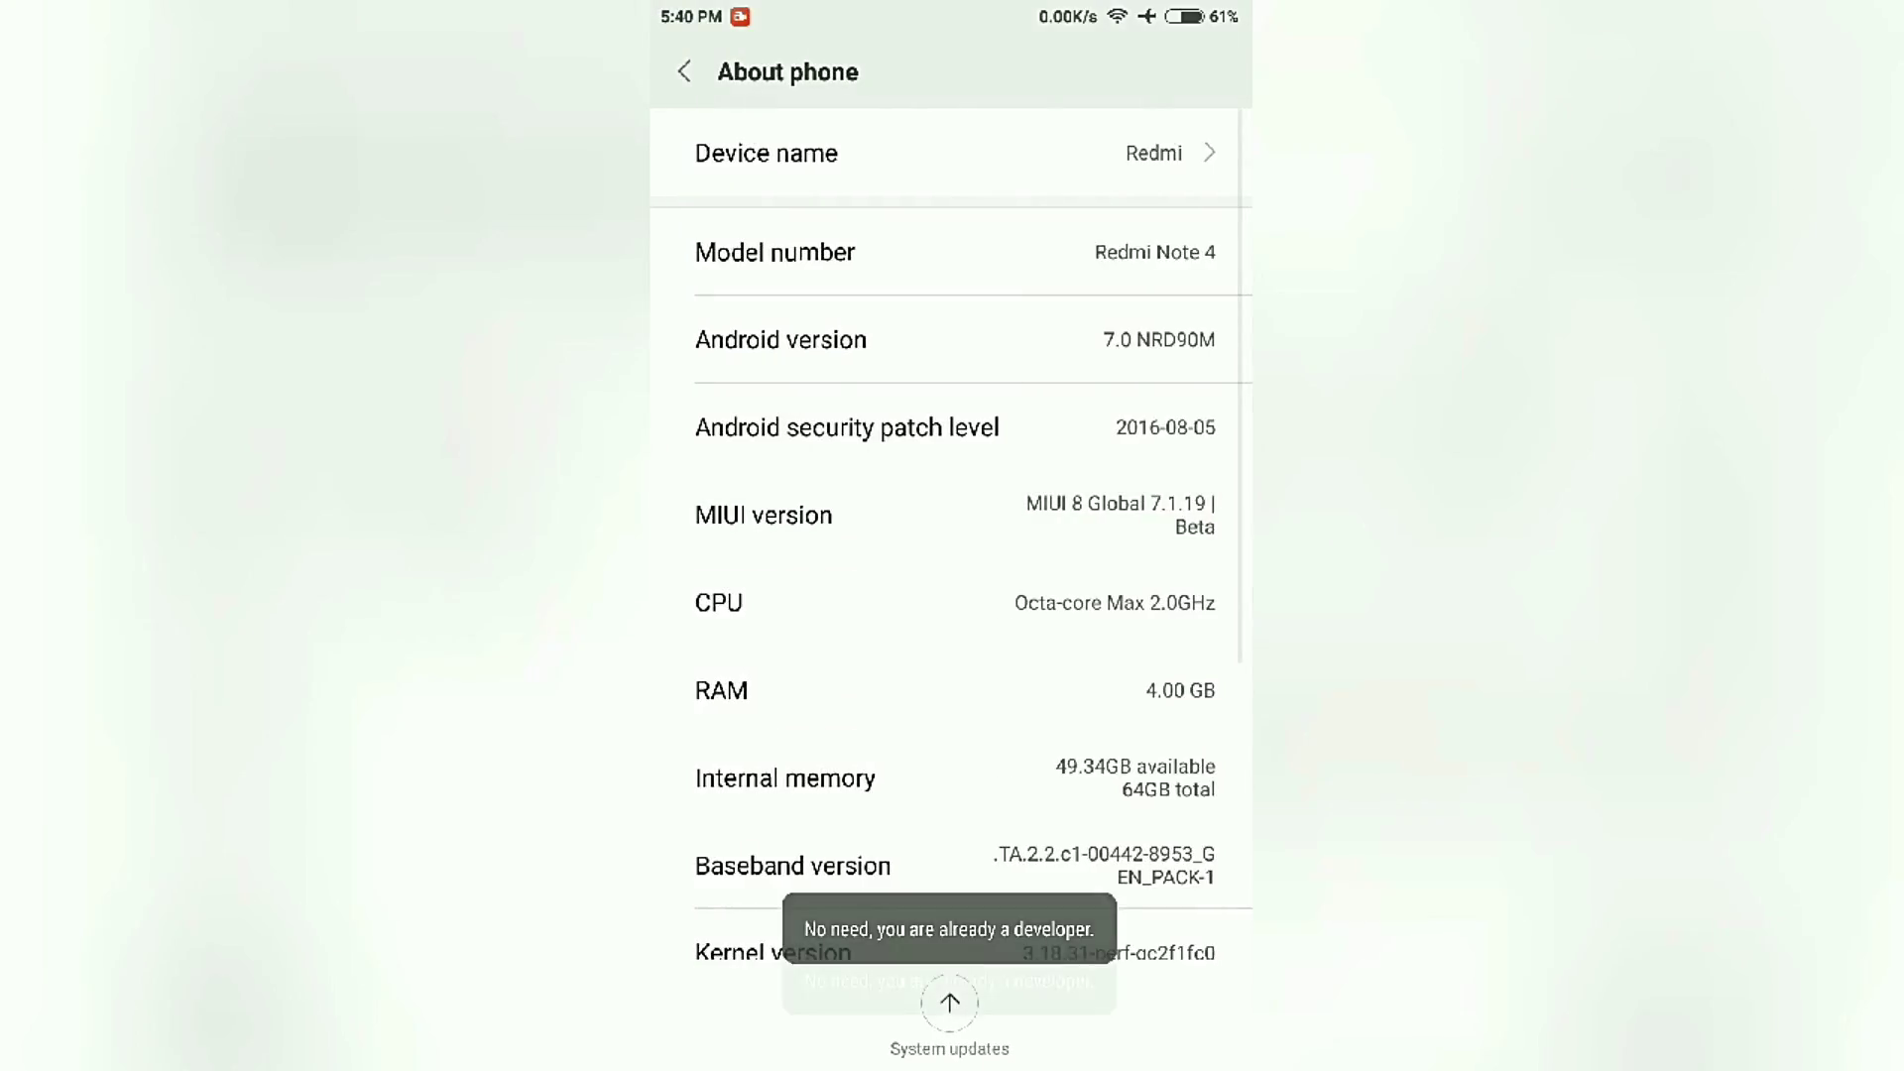
click(952, 515)
click(952, 515)
click(952, 515)
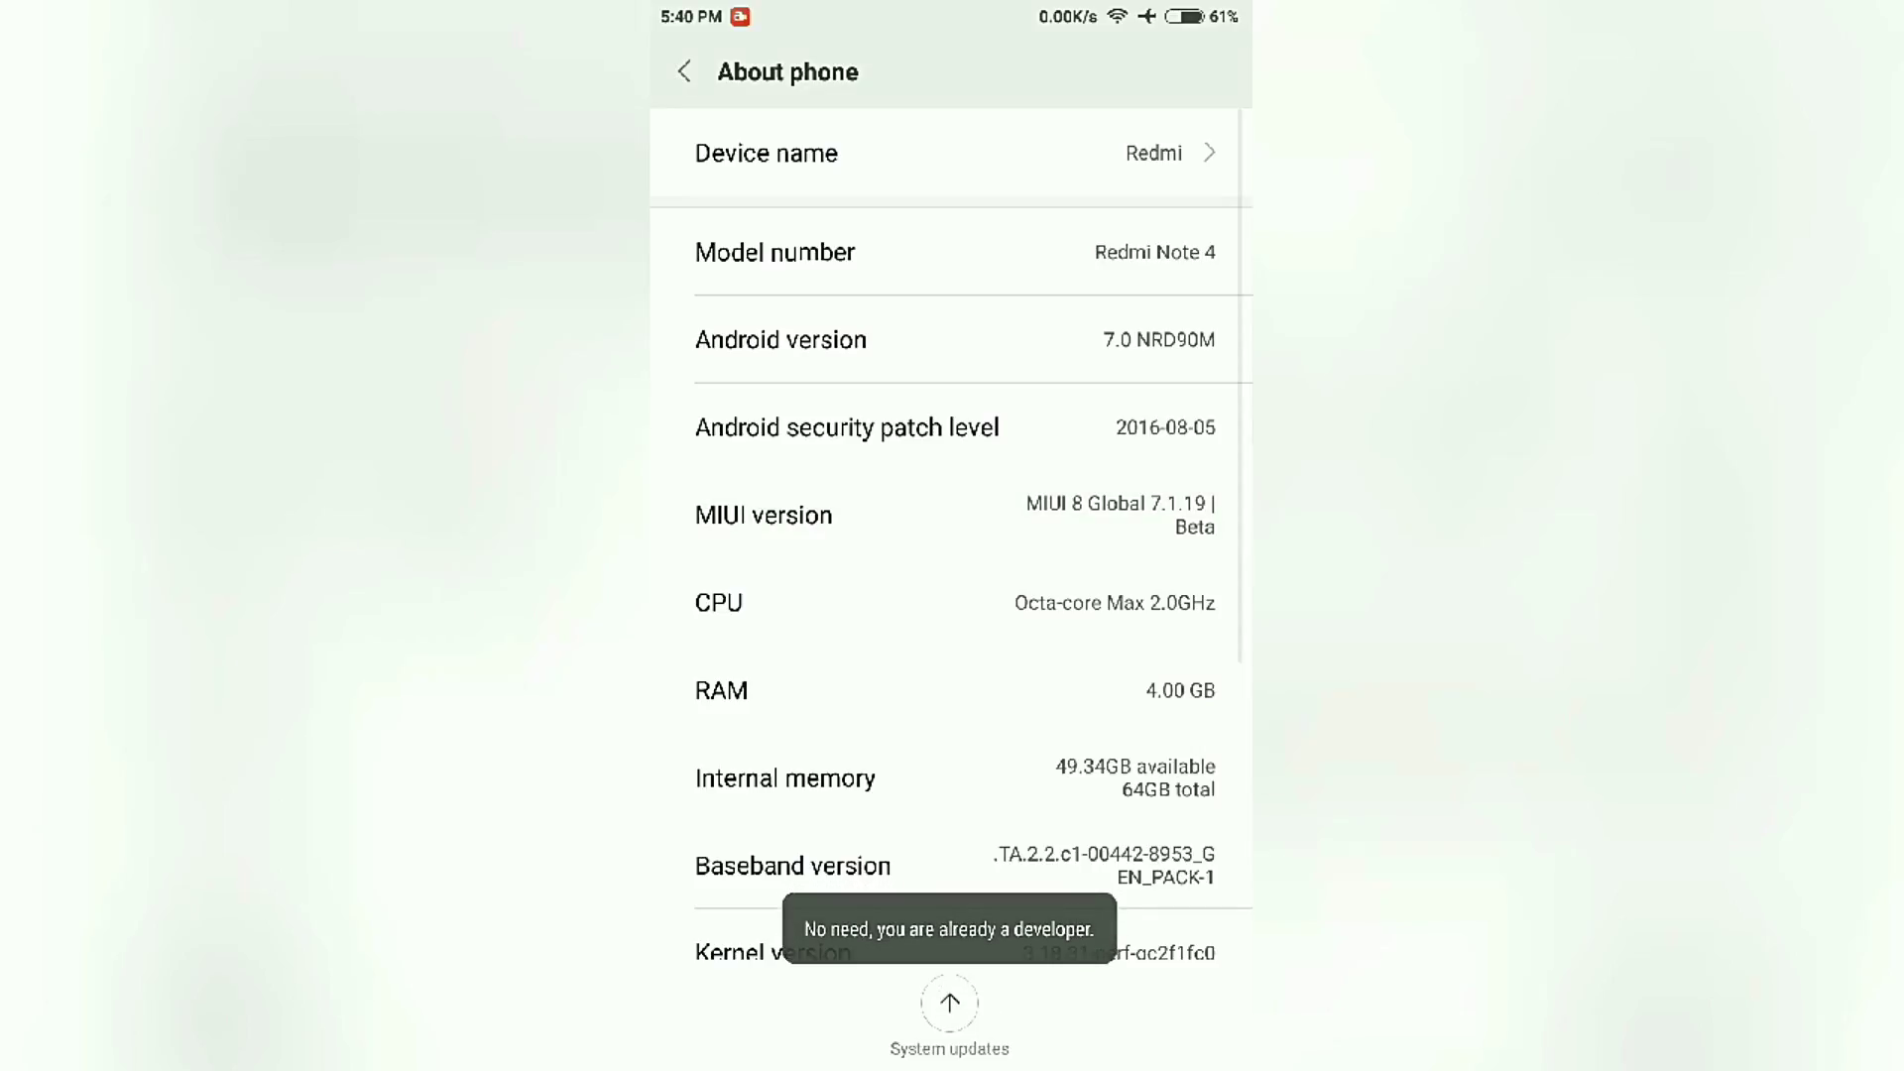
click(952, 515)
Step: Return to the Settings list and open Additional settings
key(Escape)
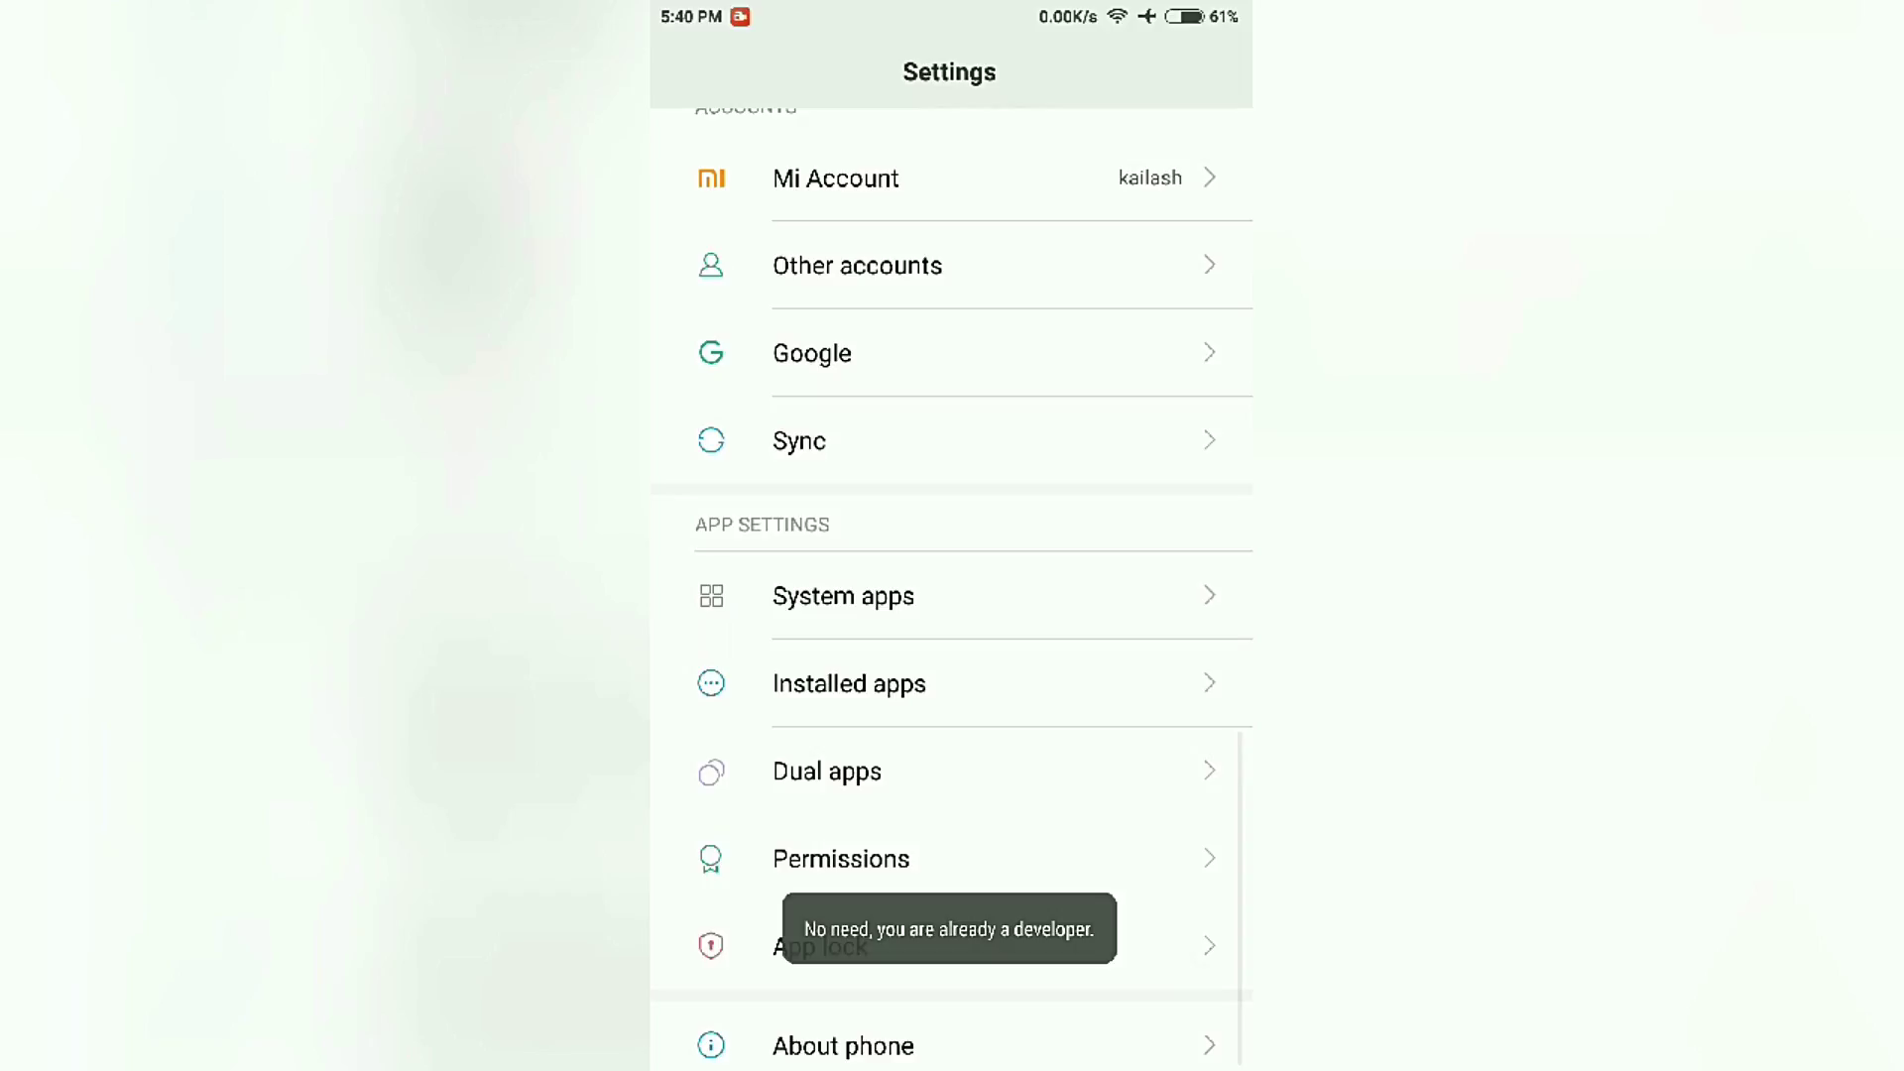
scroll(950, 595, up, 2)
scroll(950, 595, up, 2)
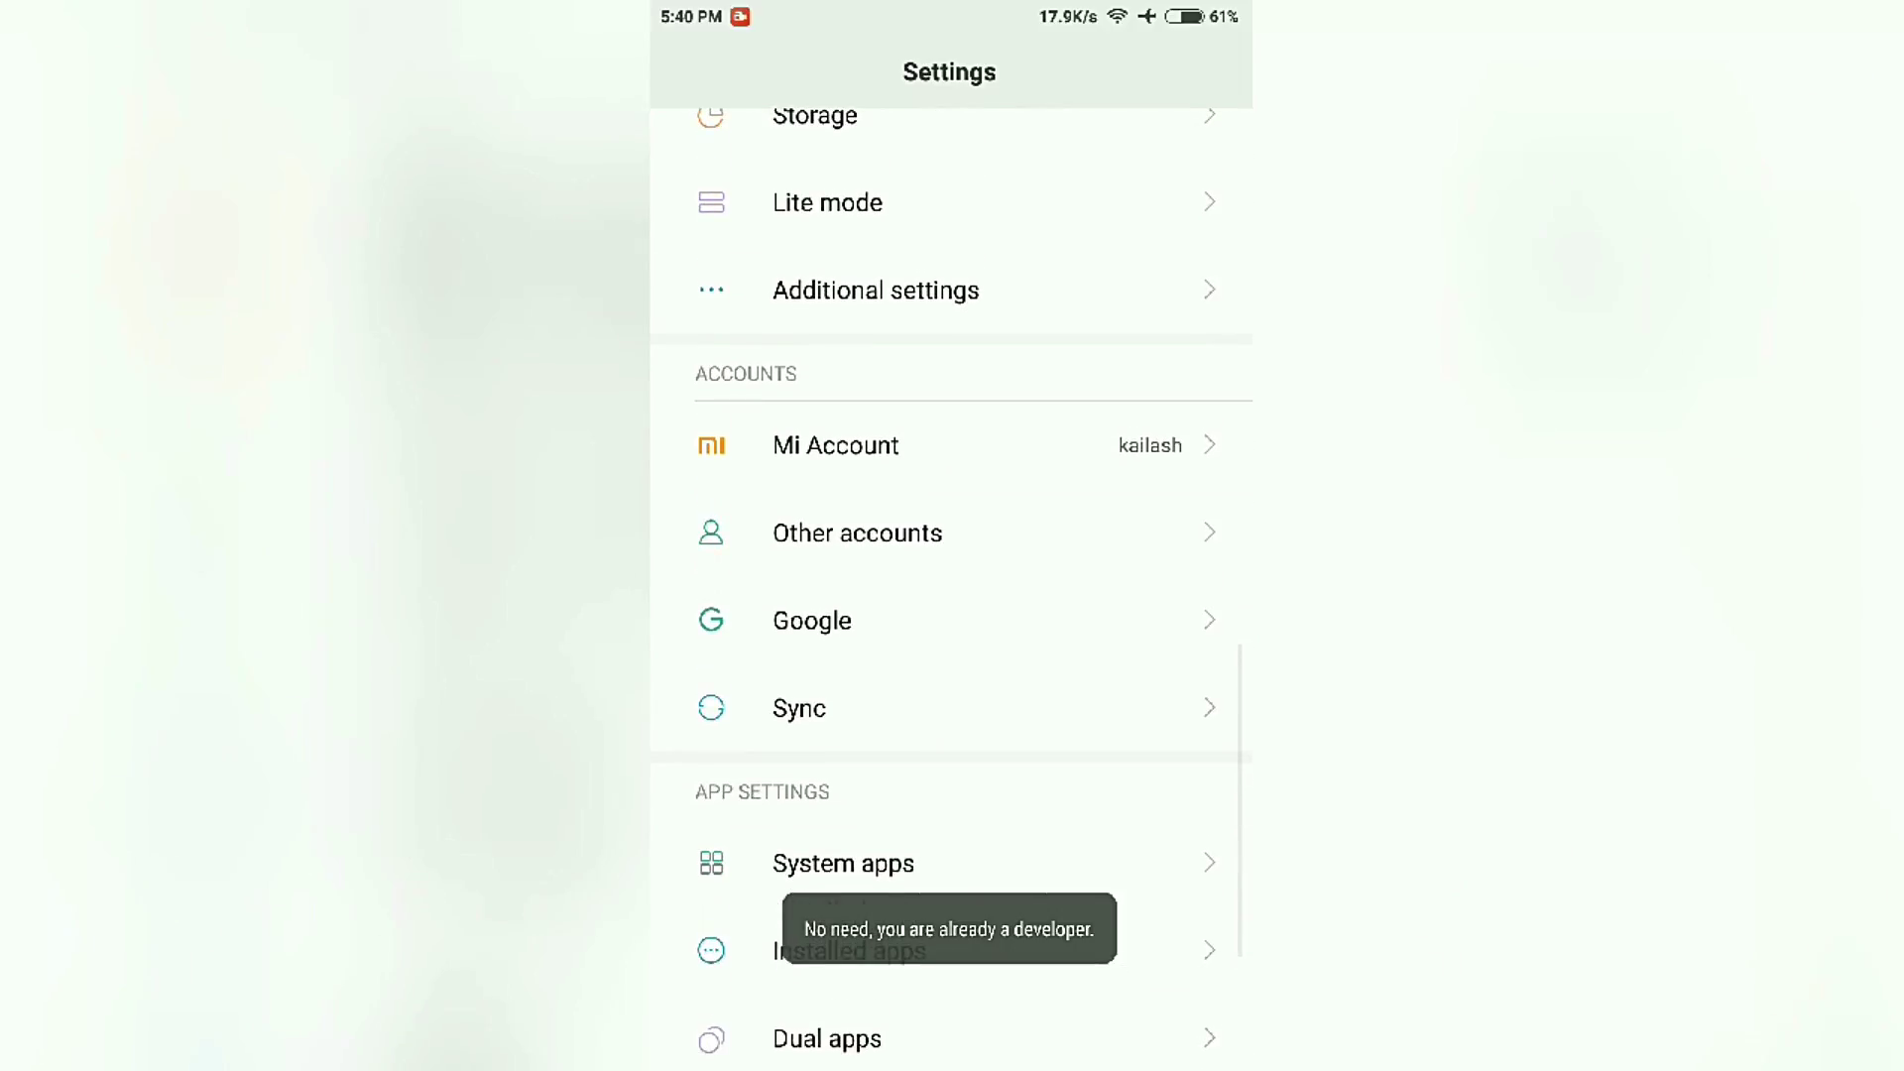
click(875, 290)
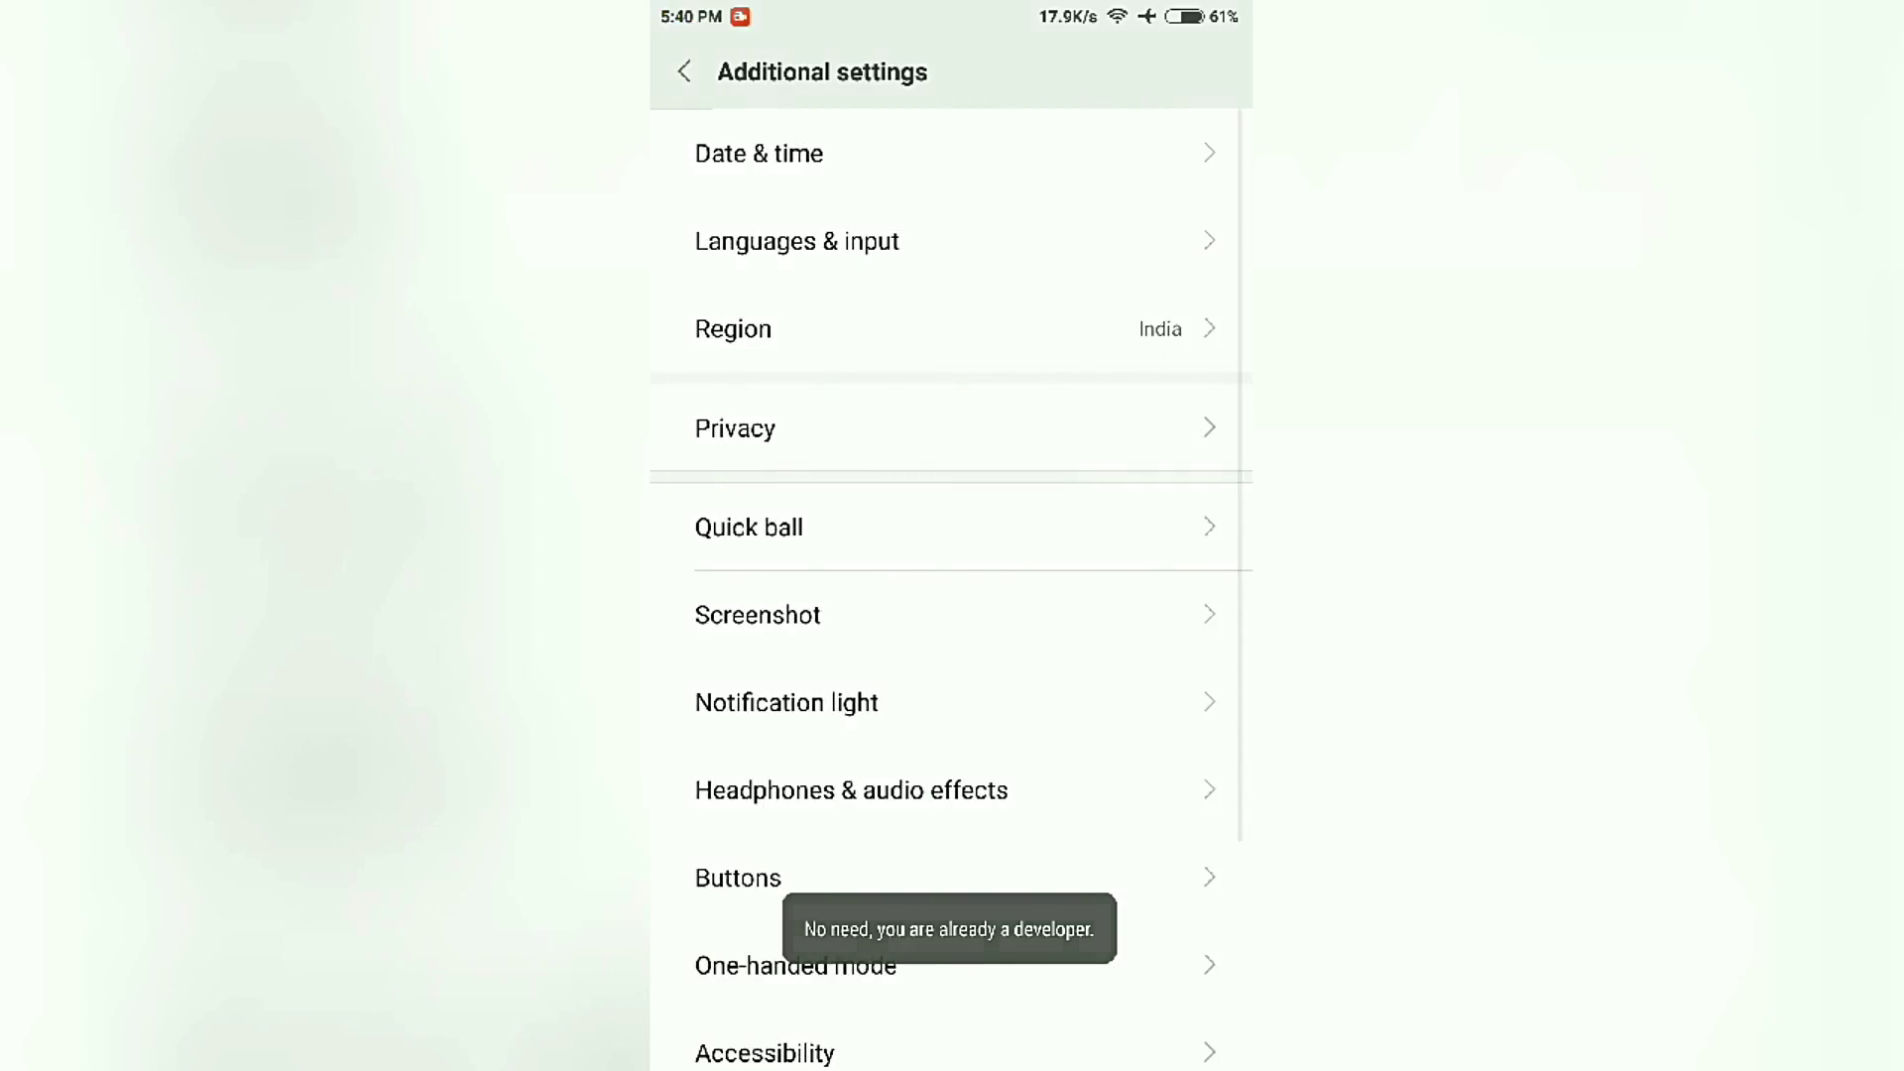
scroll(950, 595, down, 3)
Step: Turn on OEM unlocking in Developer options and confirm Enable
click(794, 826)
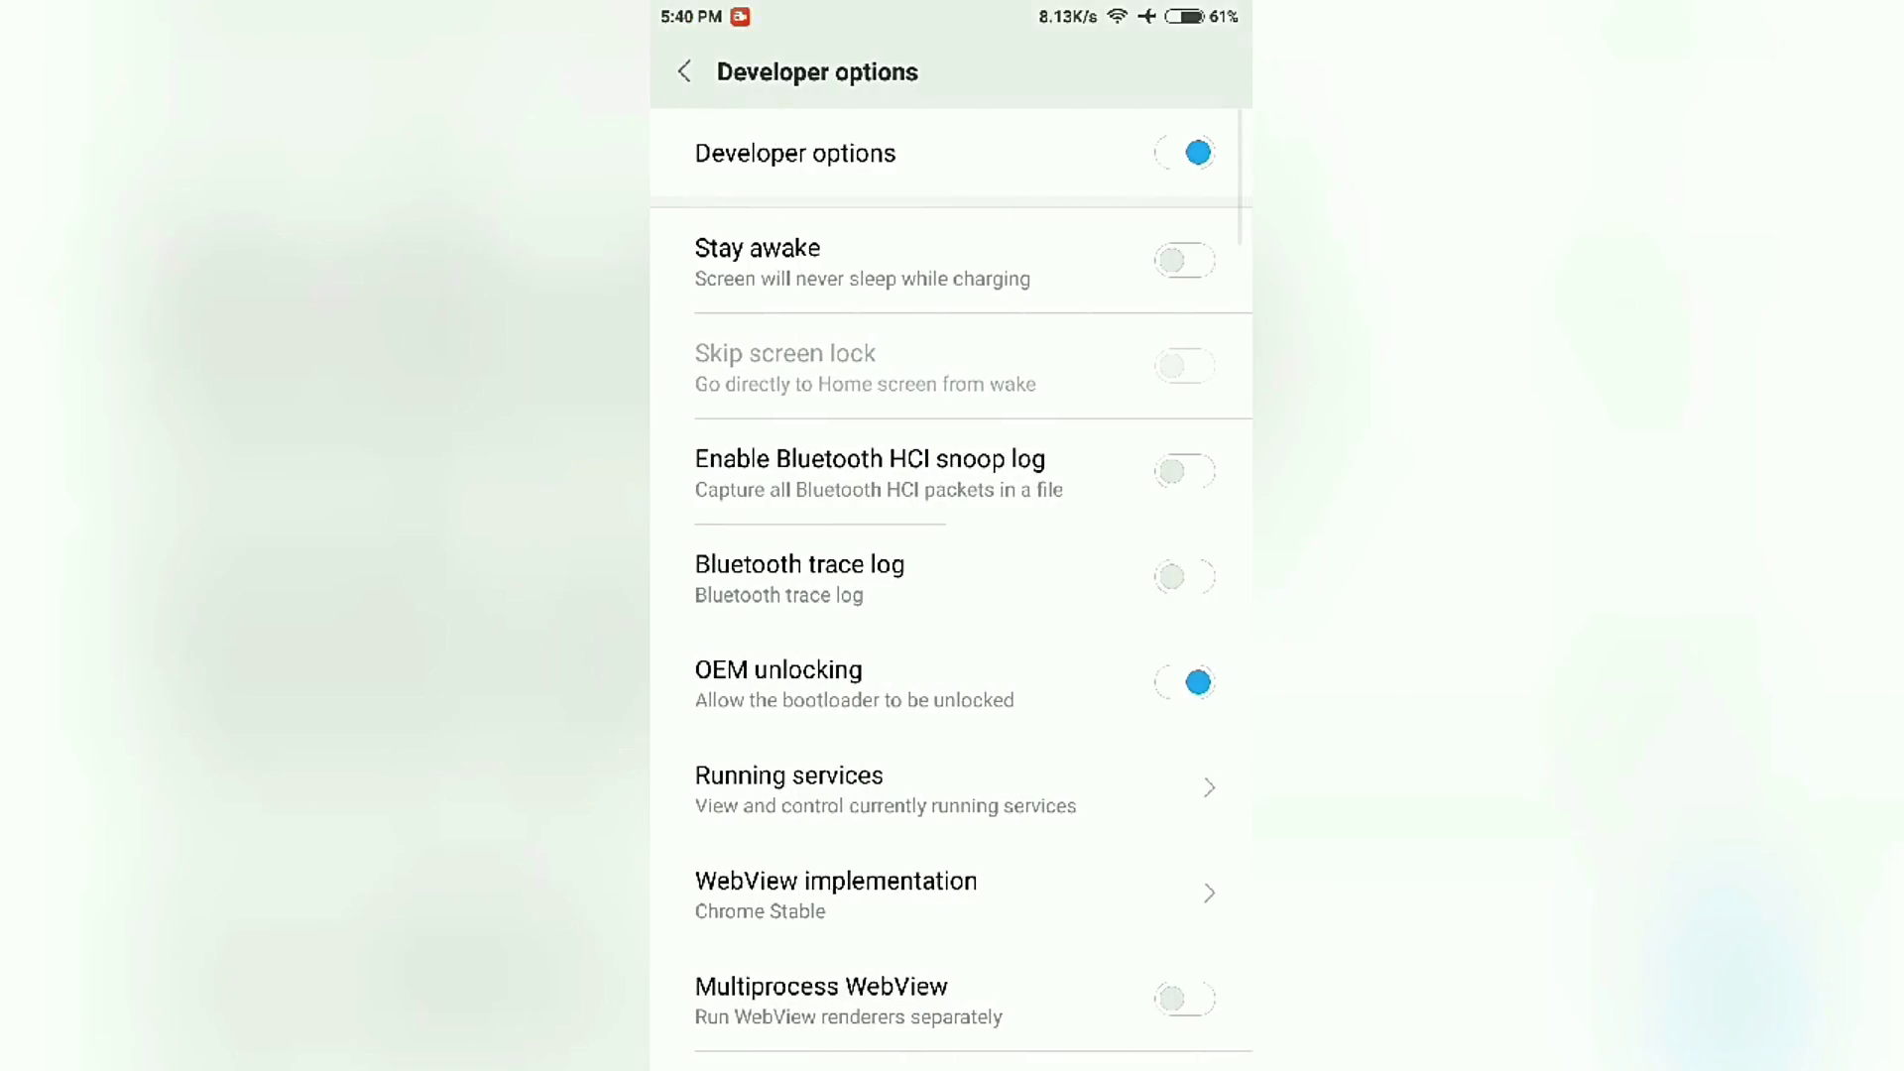
click(853, 682)
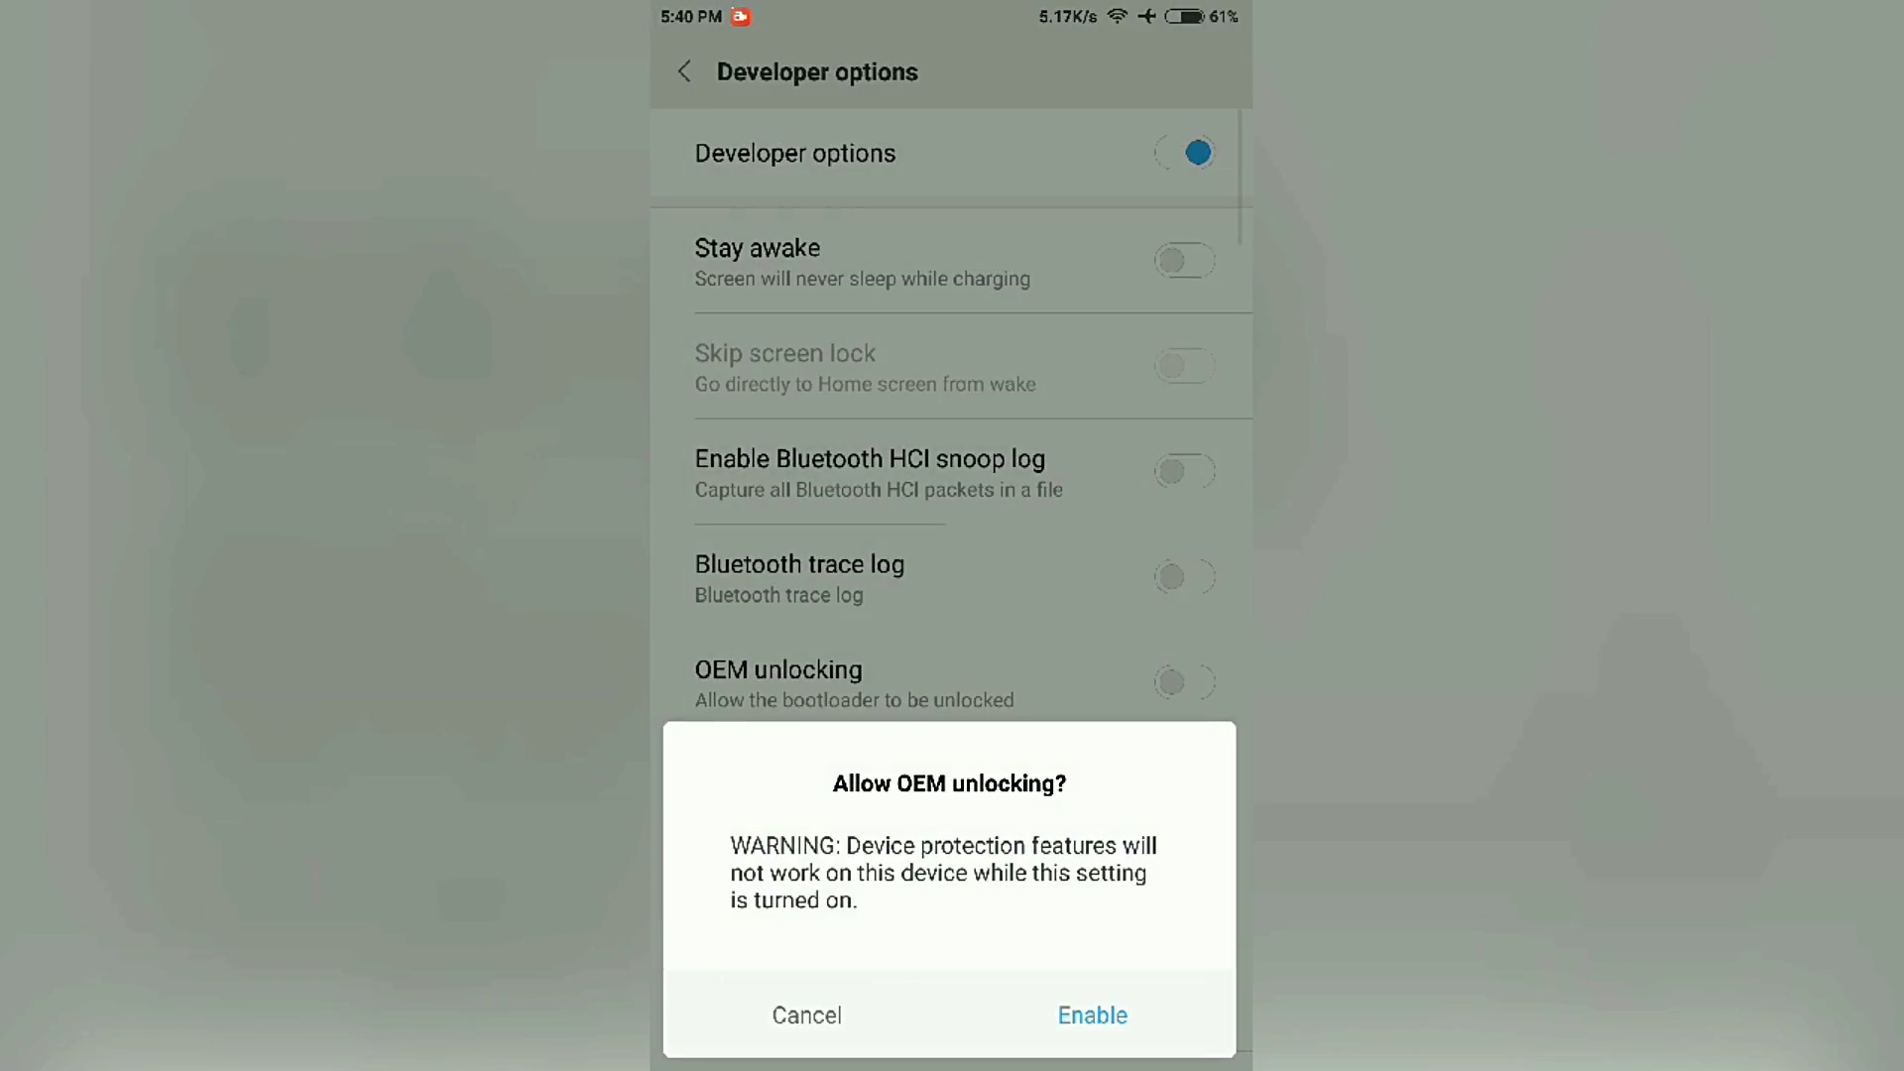
click(1092, 1014)
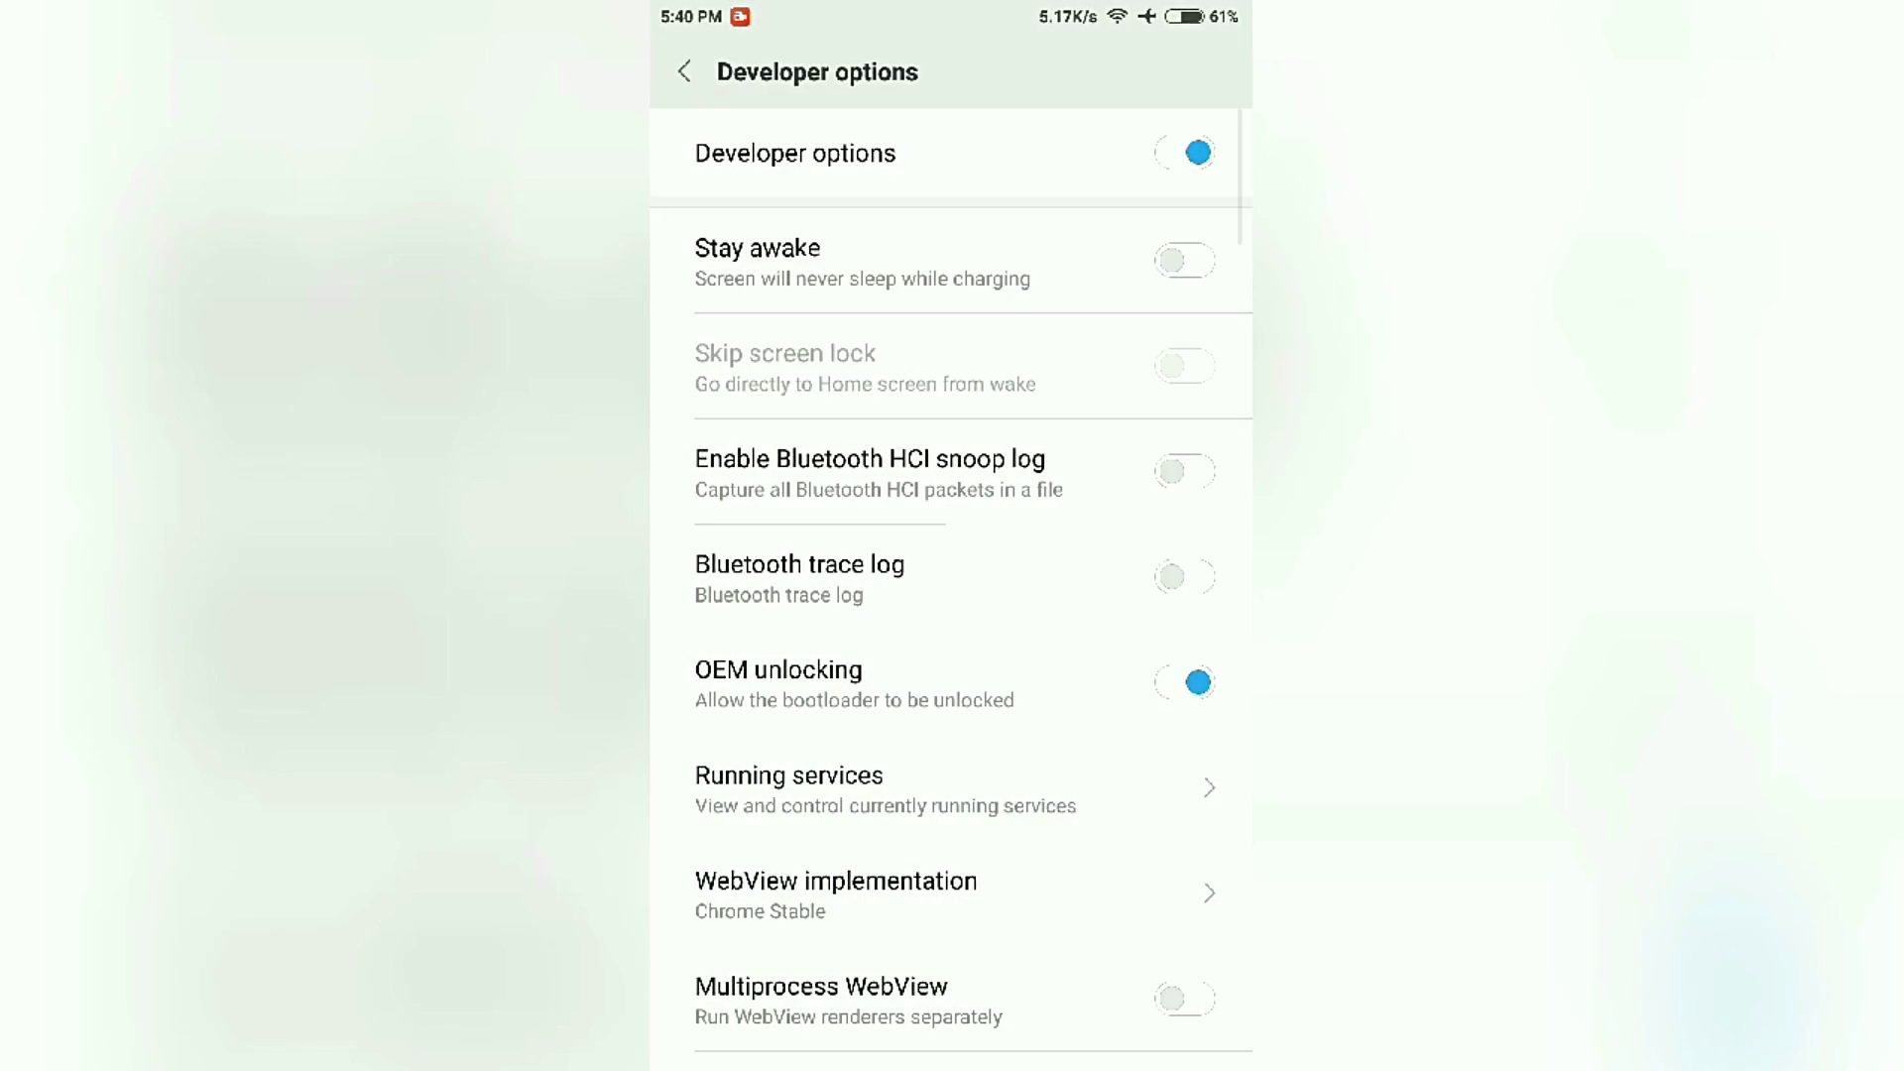
Step: Turn on USB debugging and confirm with OK
scroll(952, 595, down, 5)
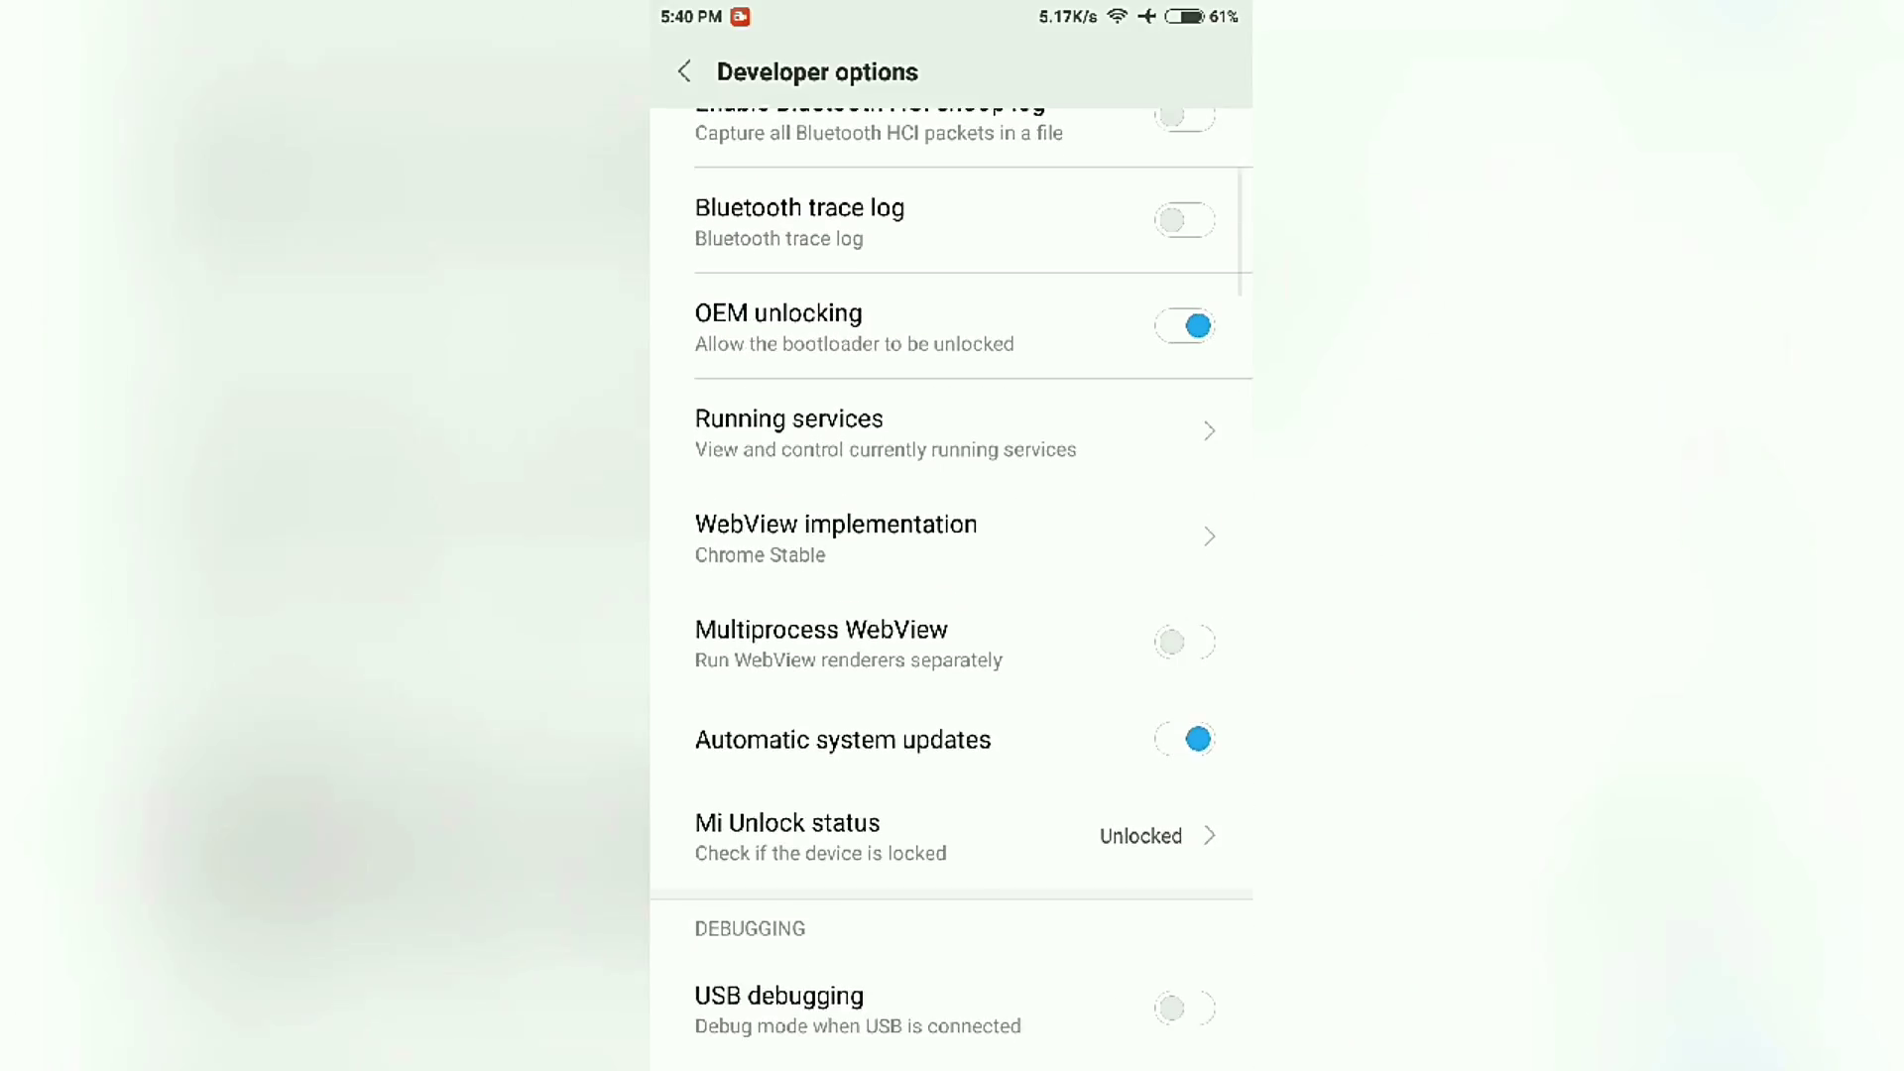
scroll(953, 595, down, 4)
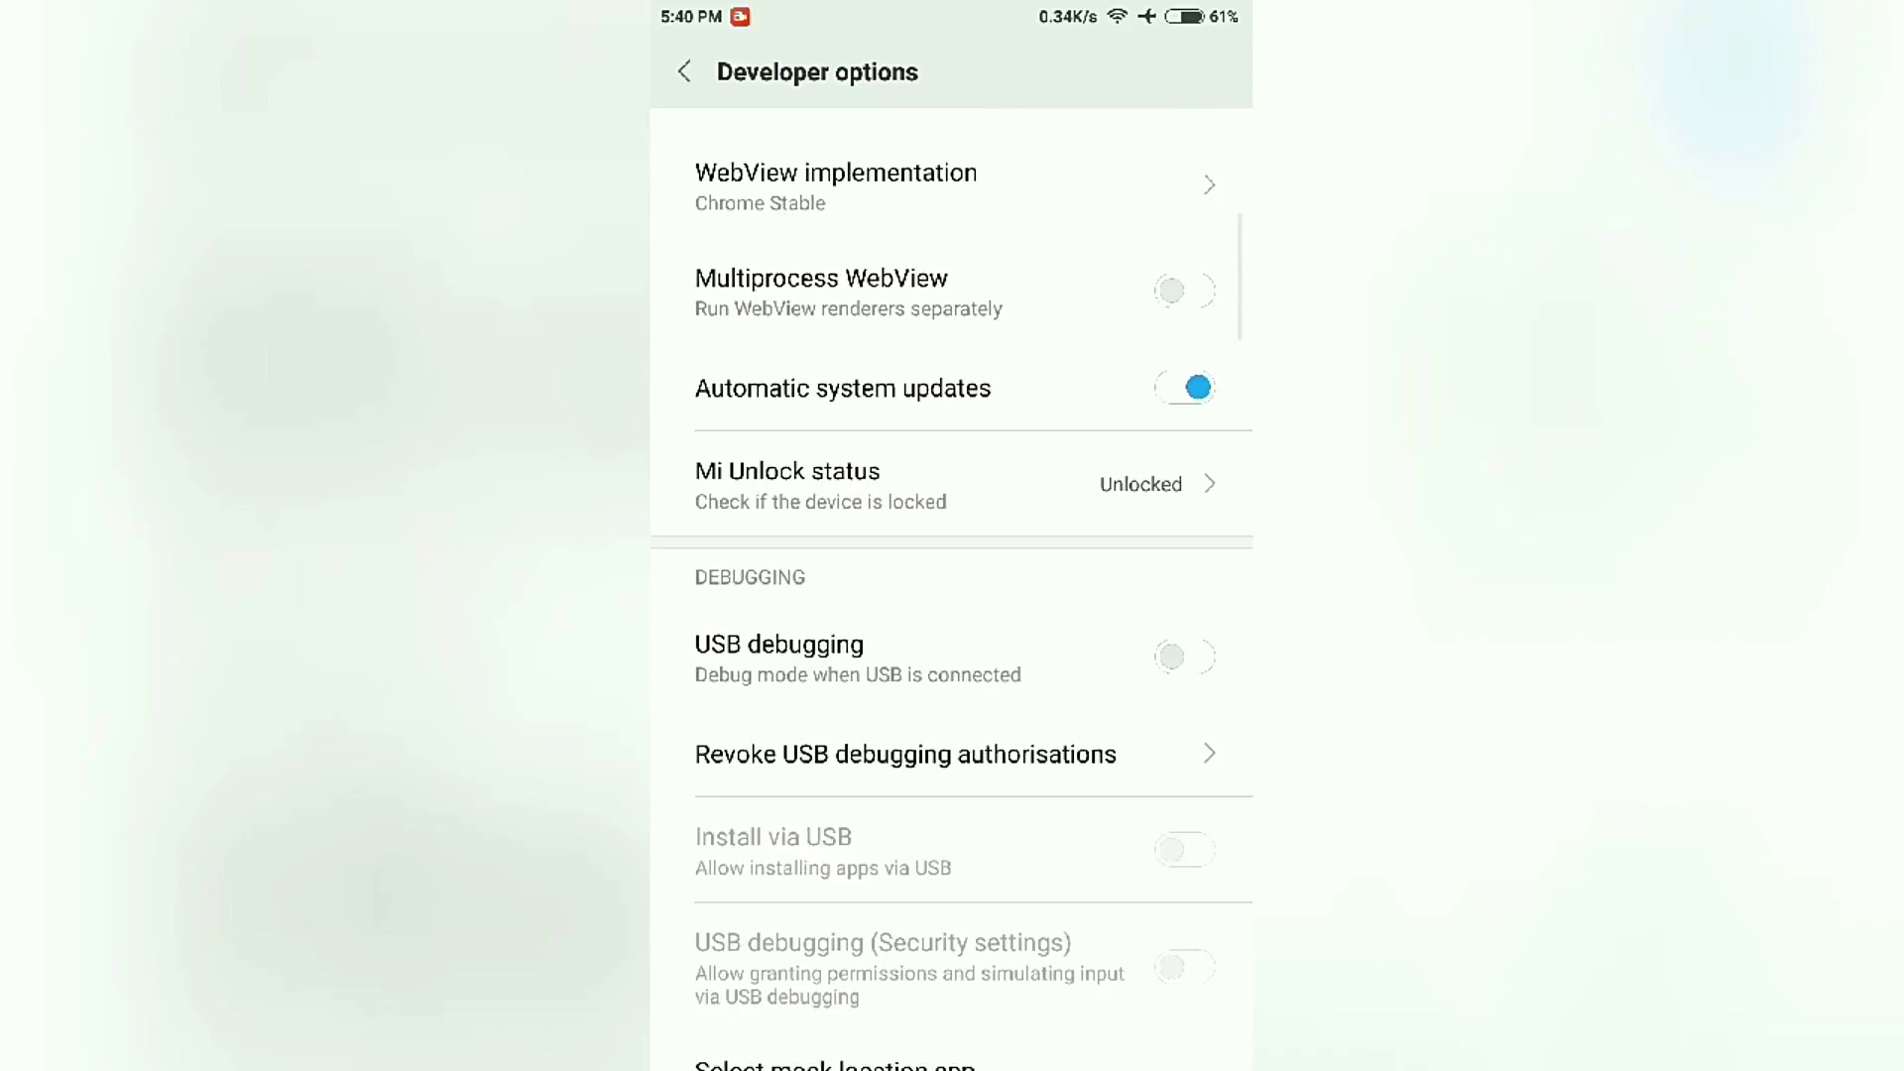
click(1184, 586)
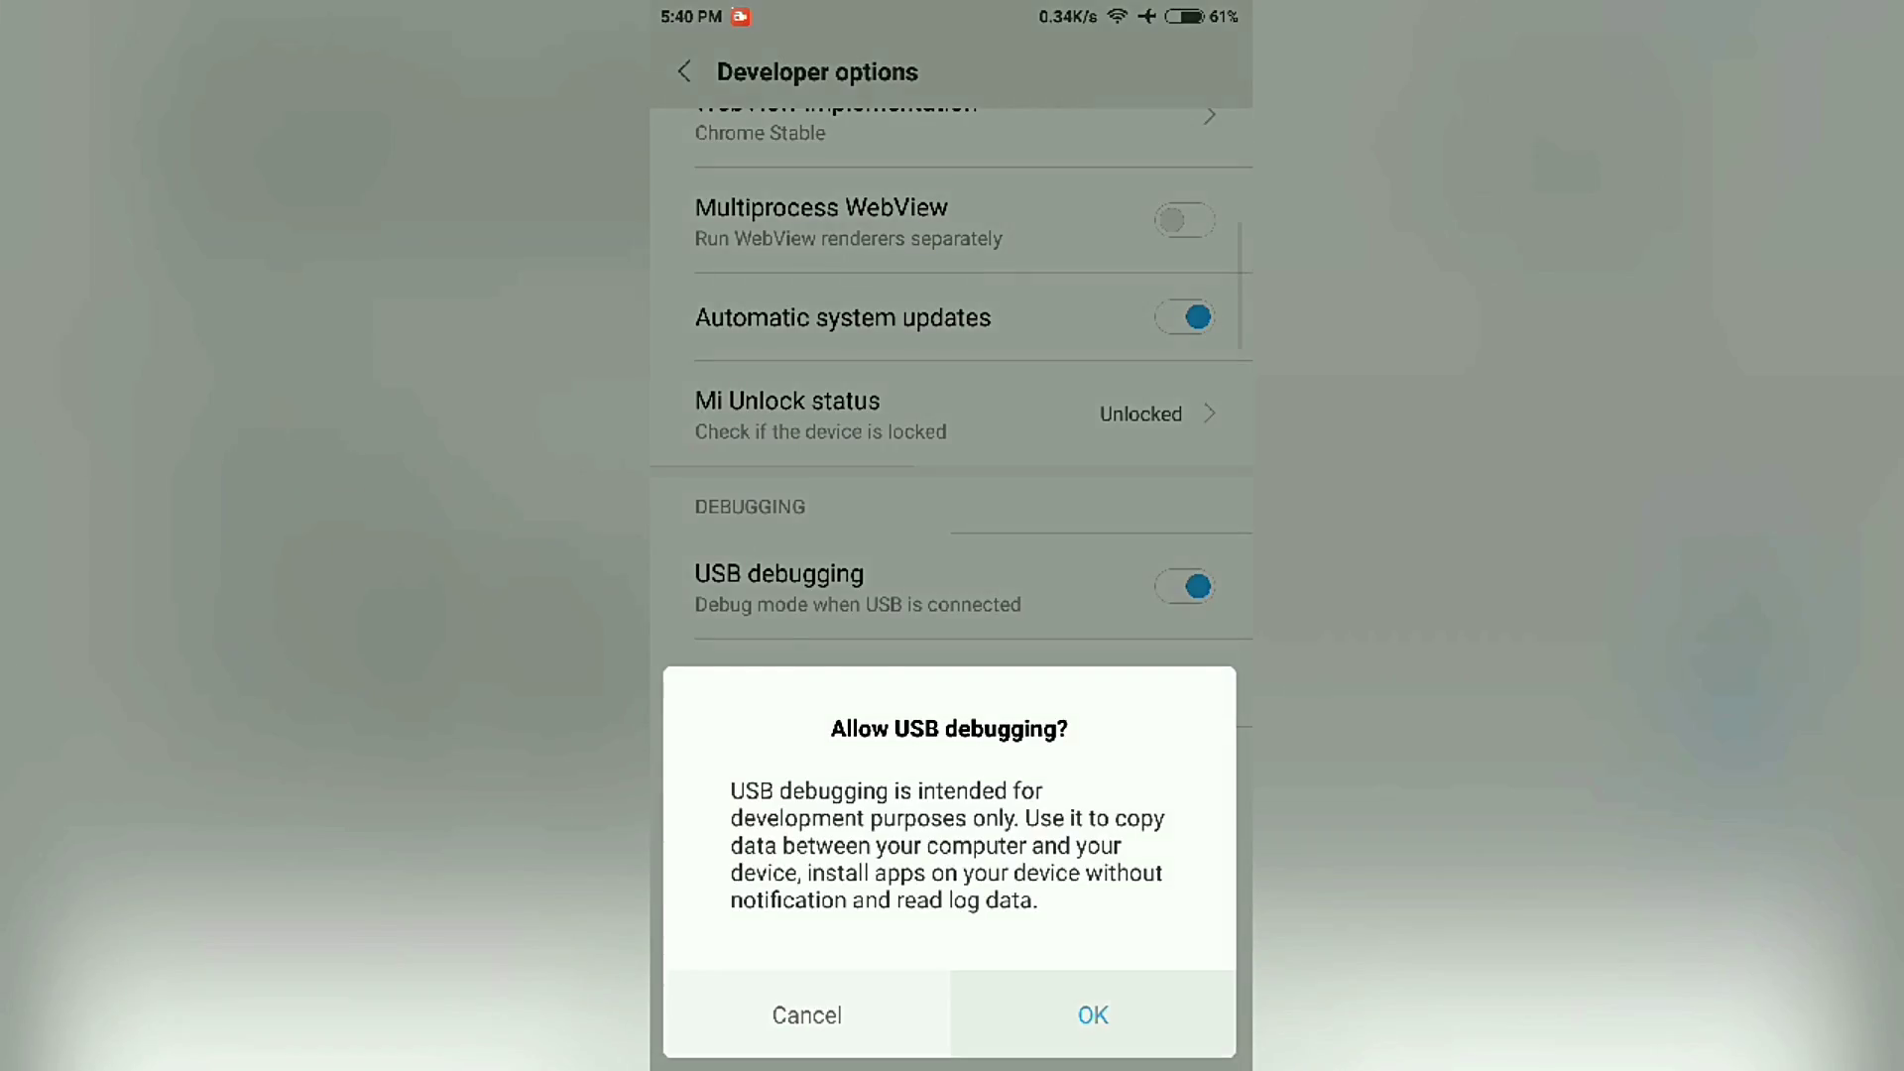
click(1093, 1015)
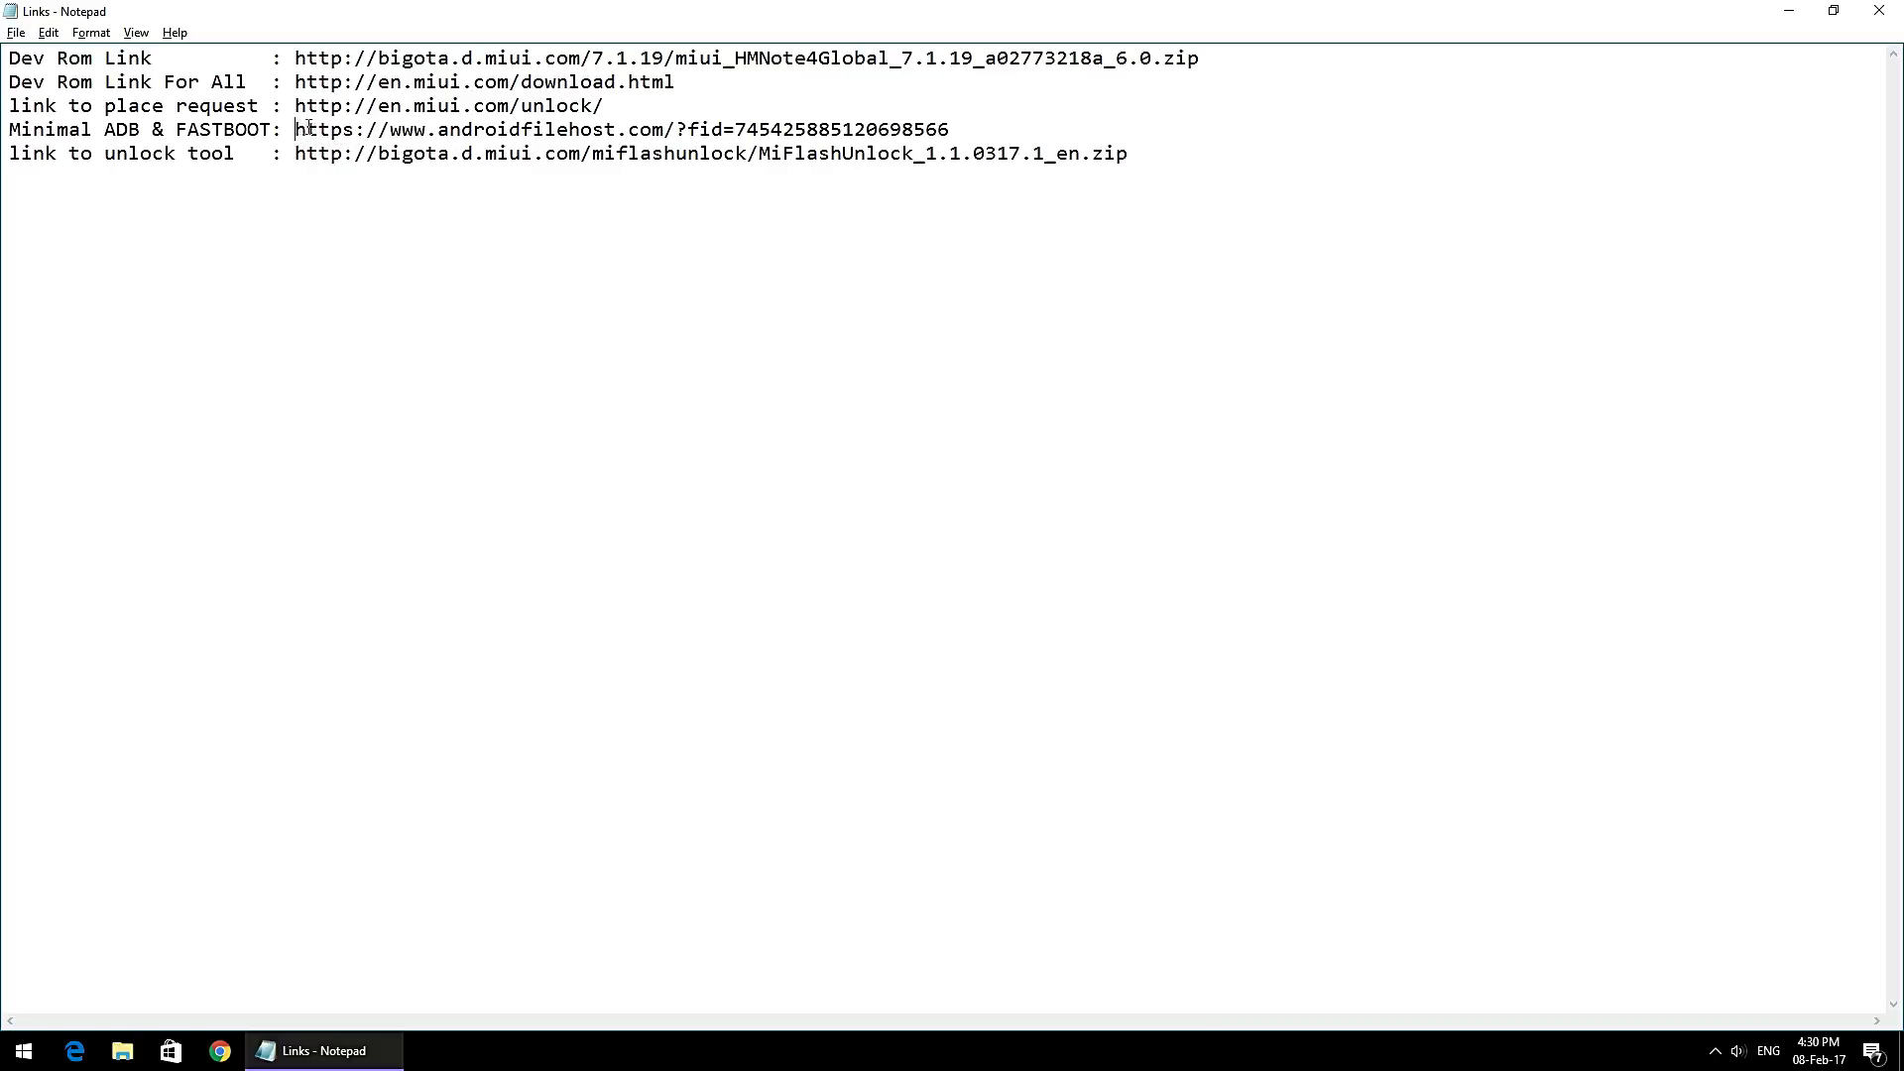
Step: Select the whole androidfilehost URL on the Minimal ADB & FASTBOOT line
drag(308, 127, 943, 123)
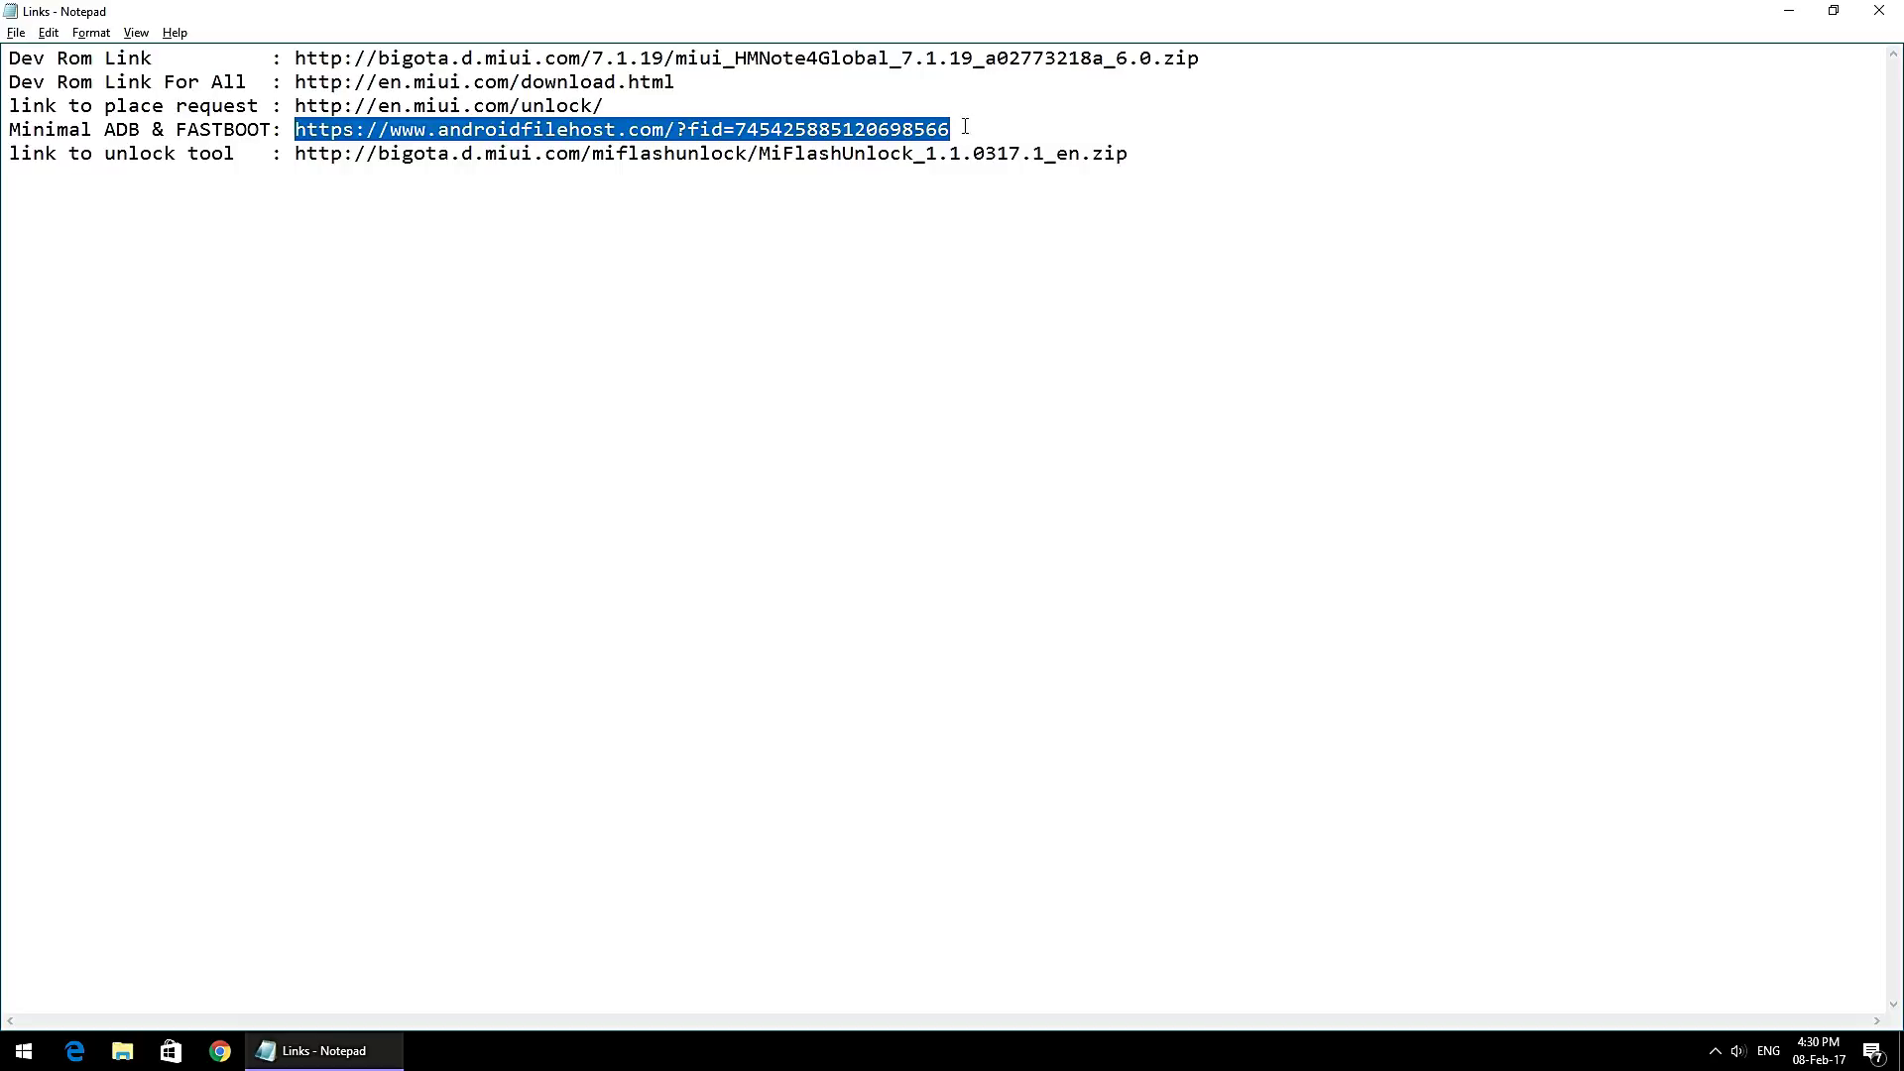
click(626, 108)
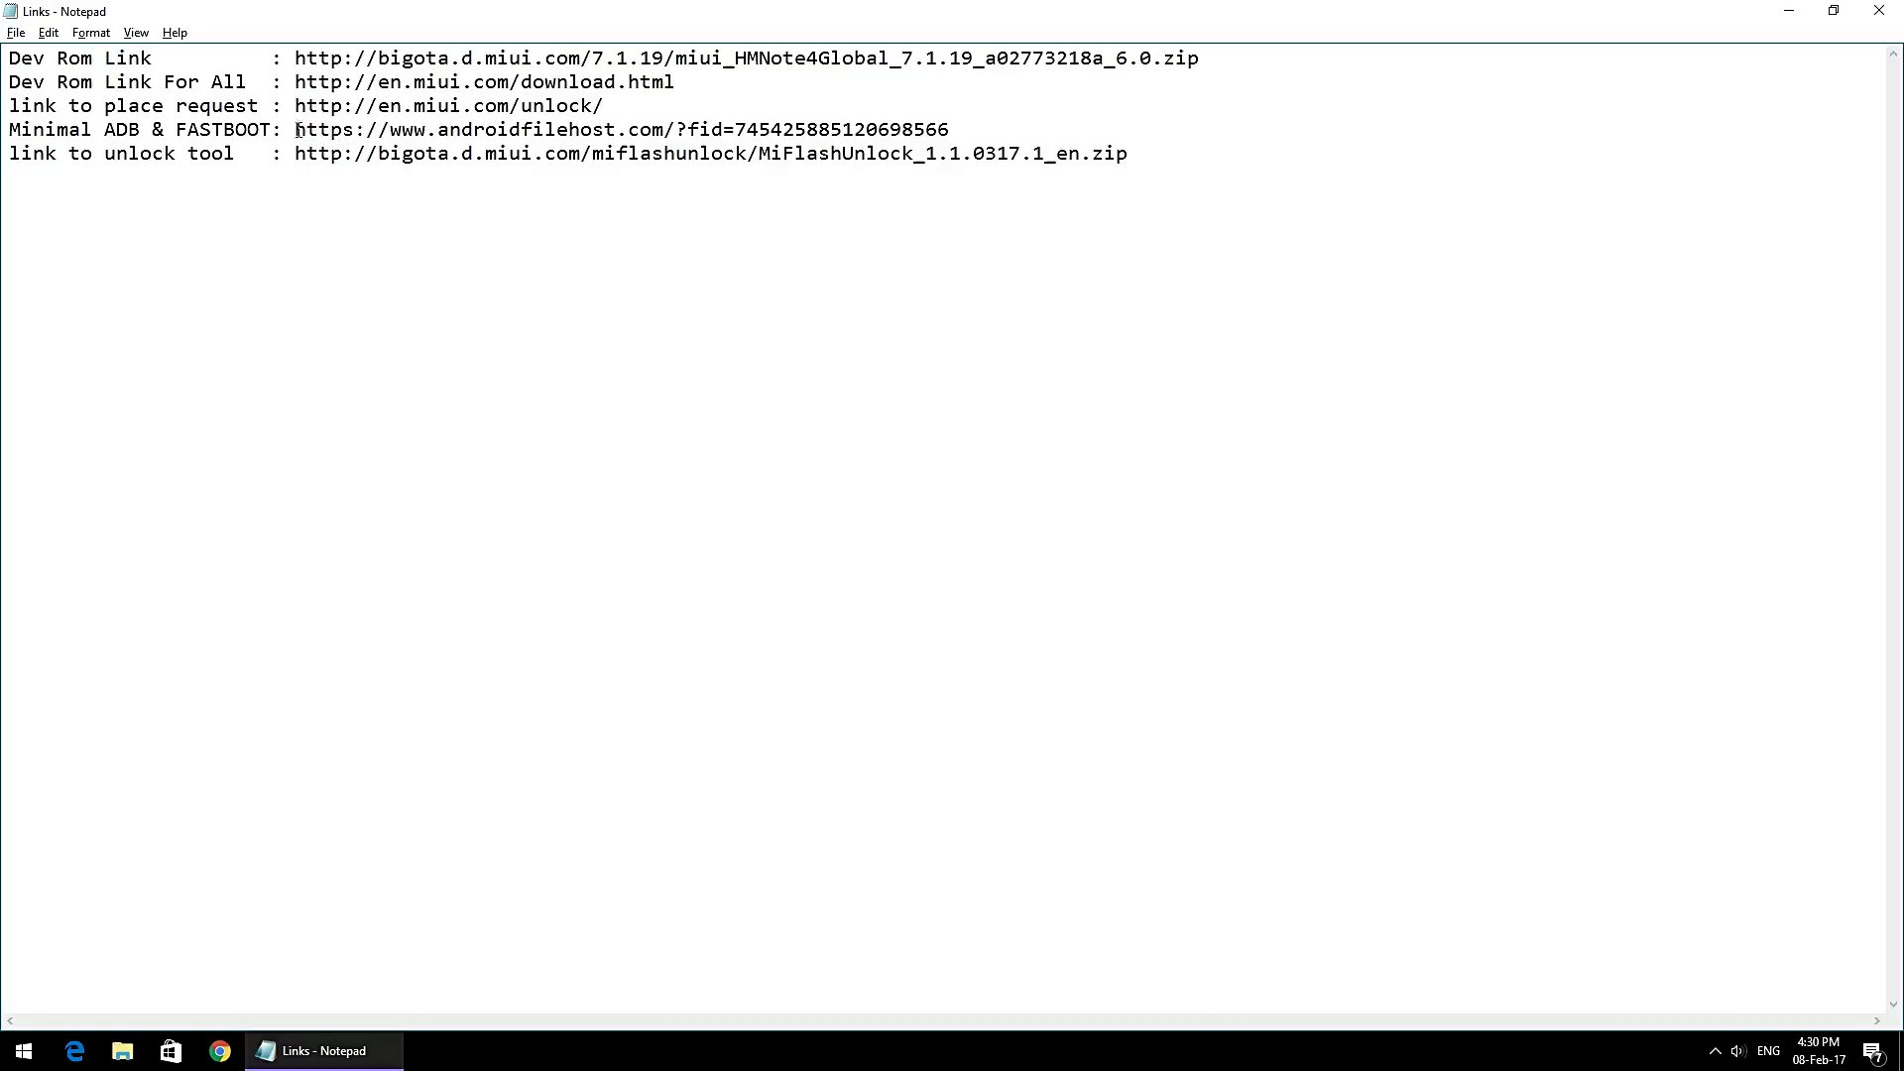
drag(298, 130, 976, 124)
key(ctrl+c)
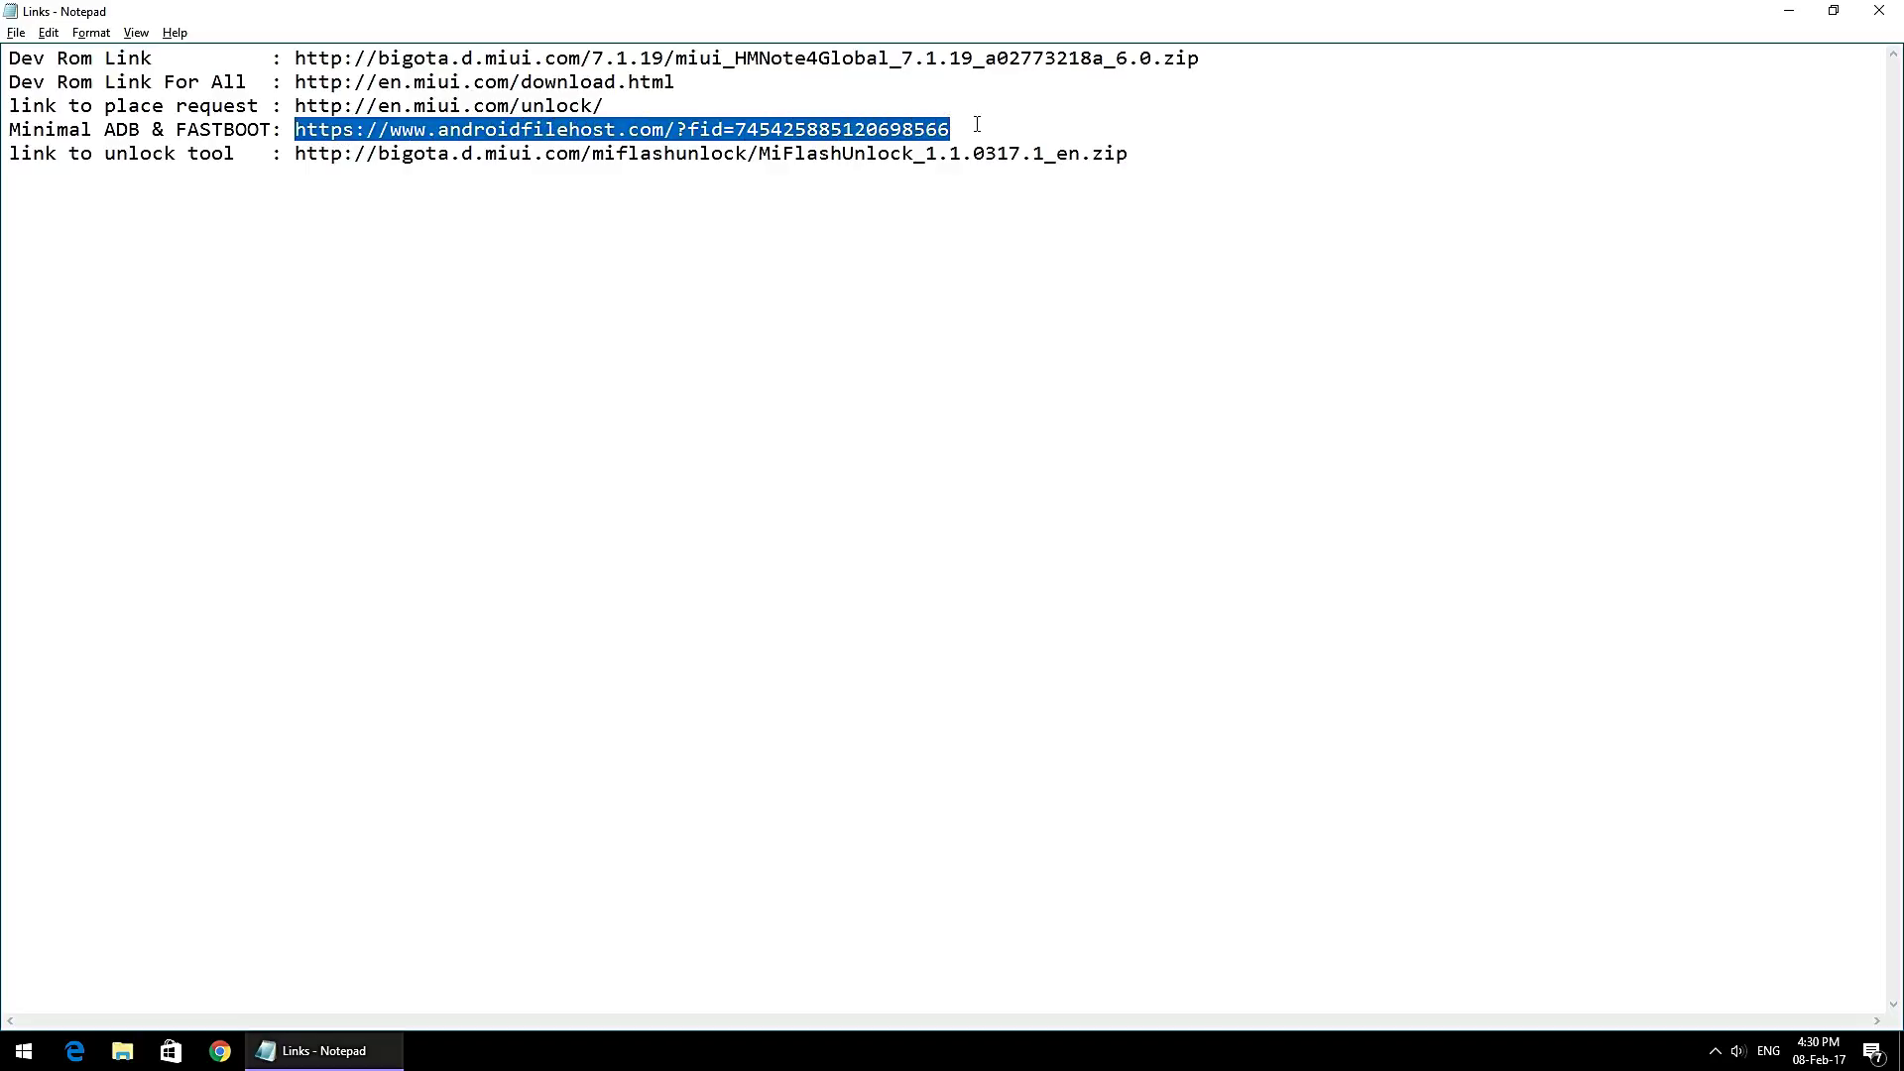
Step: Load the androidfilehost link in Chrome and install Minimal ADB and Fastboot through to Finish
click(219, 1050)
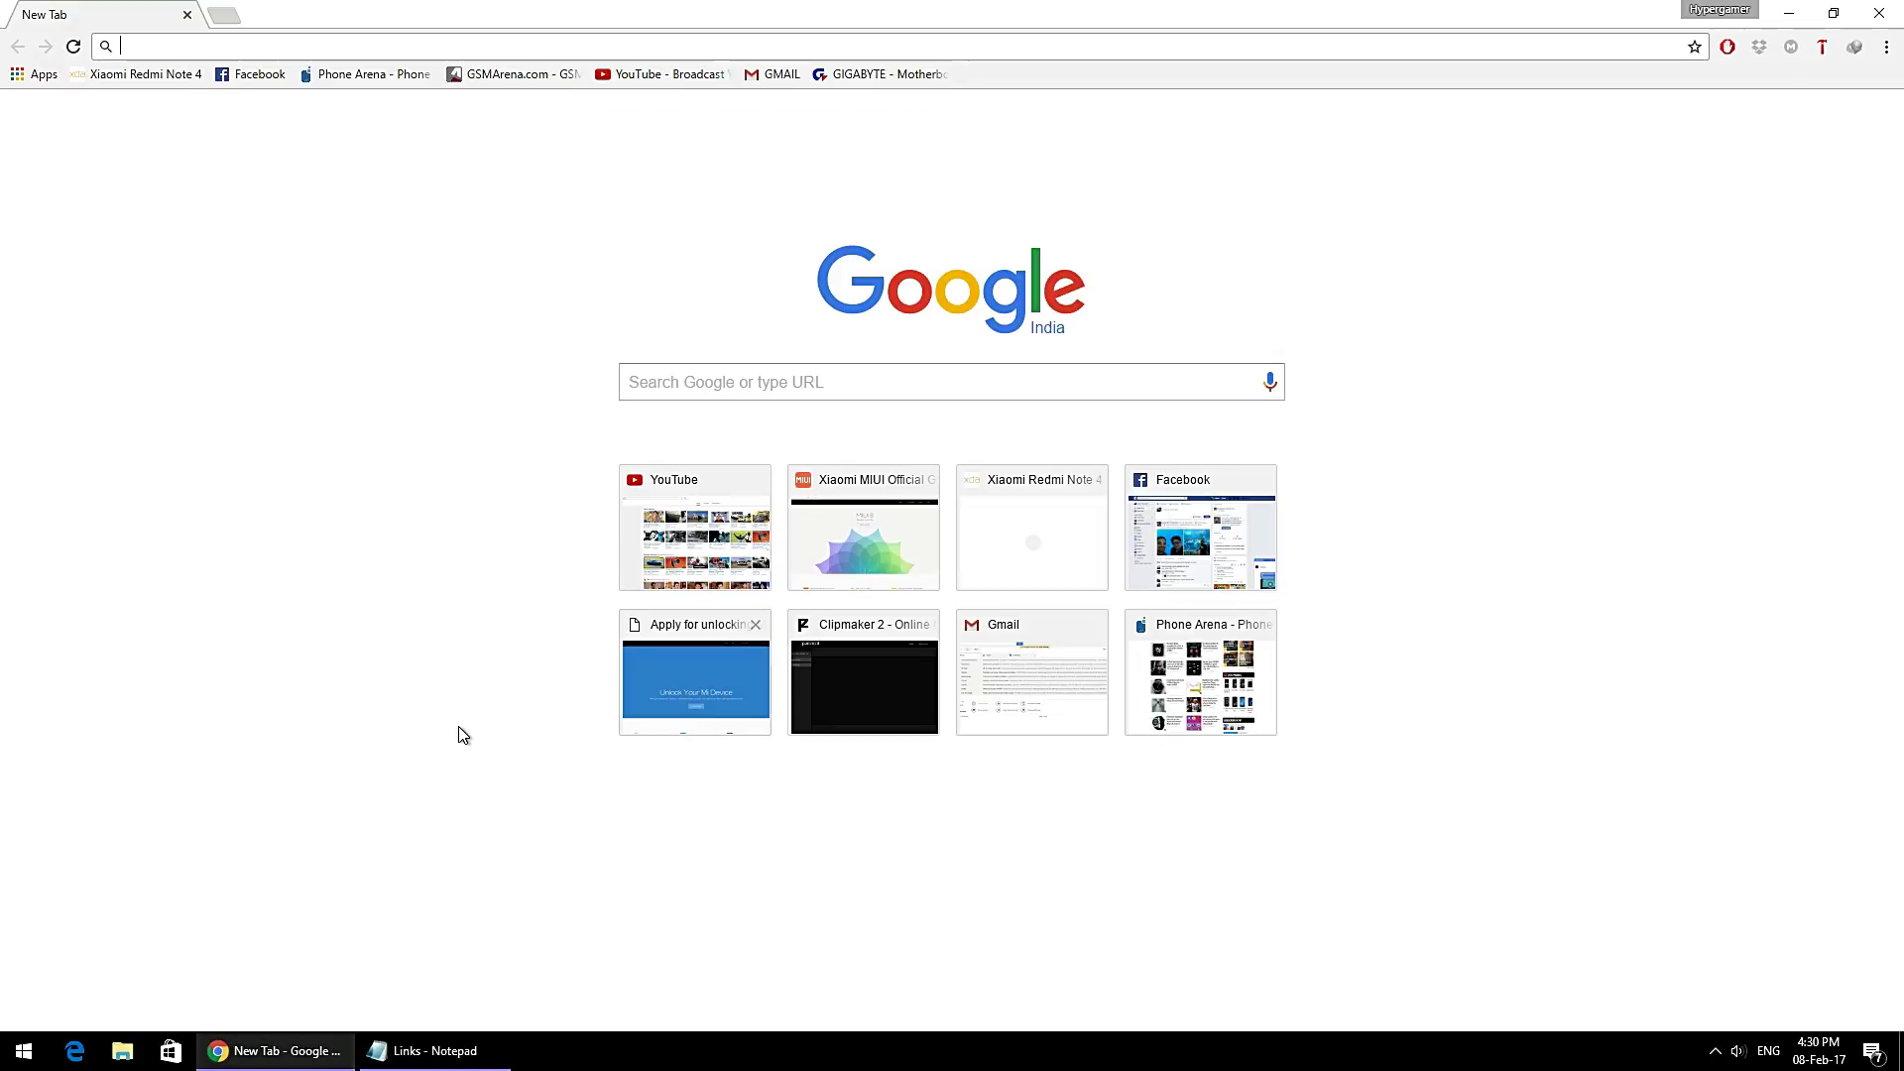
key(ctrl+v)
key(Return)
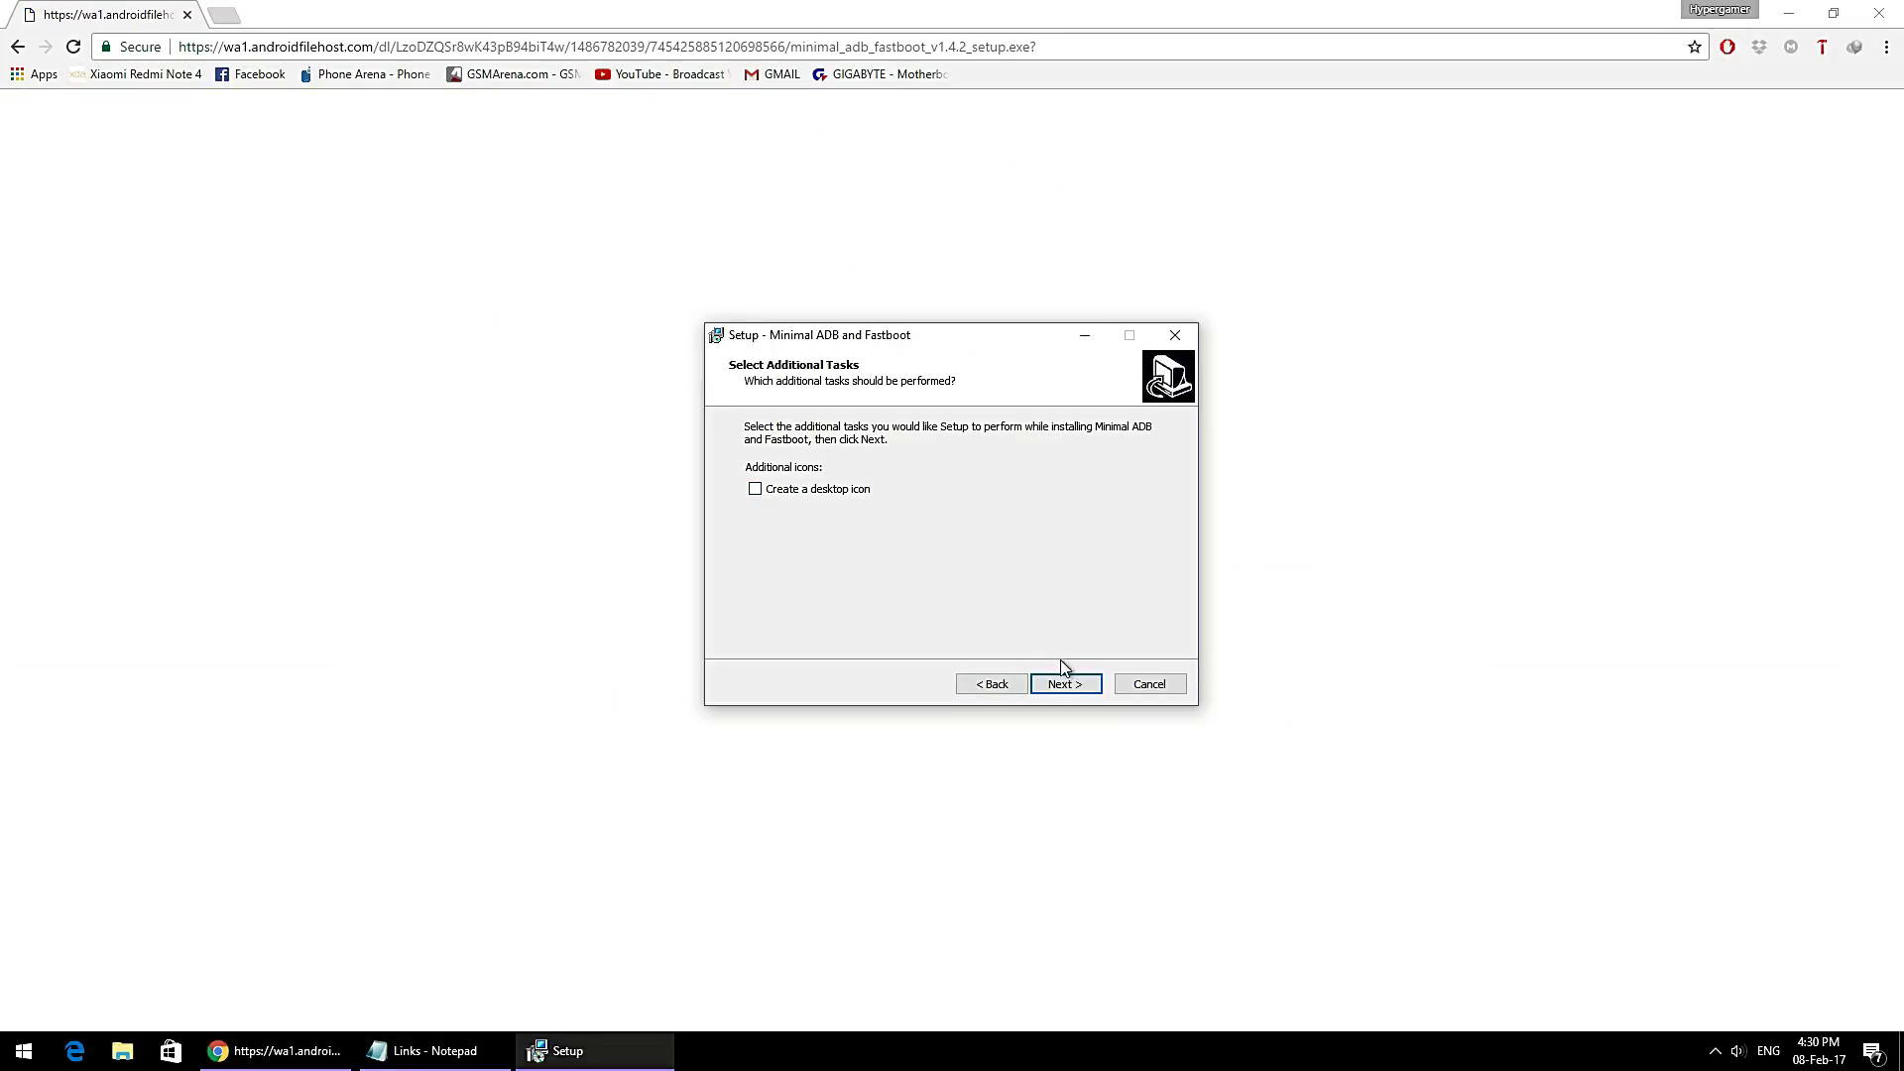
click(1063, 683)
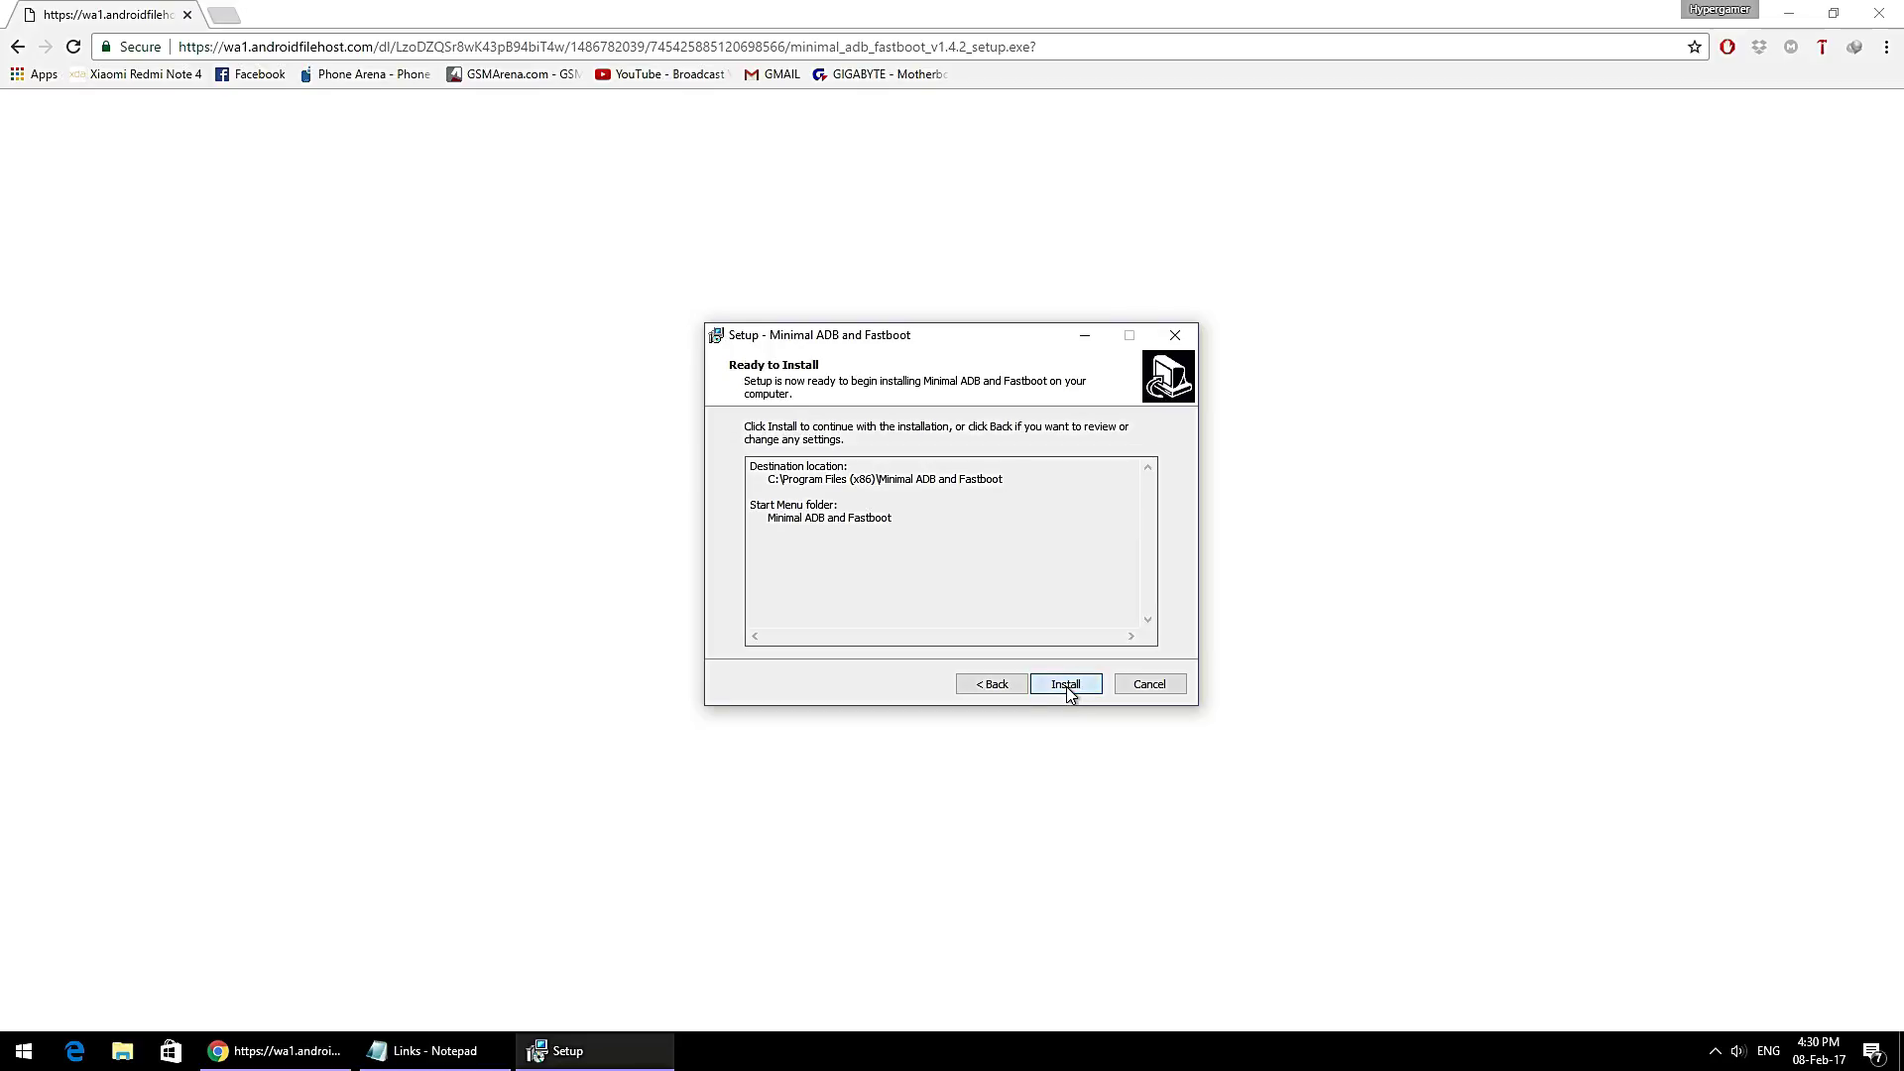
click(1066, 685)
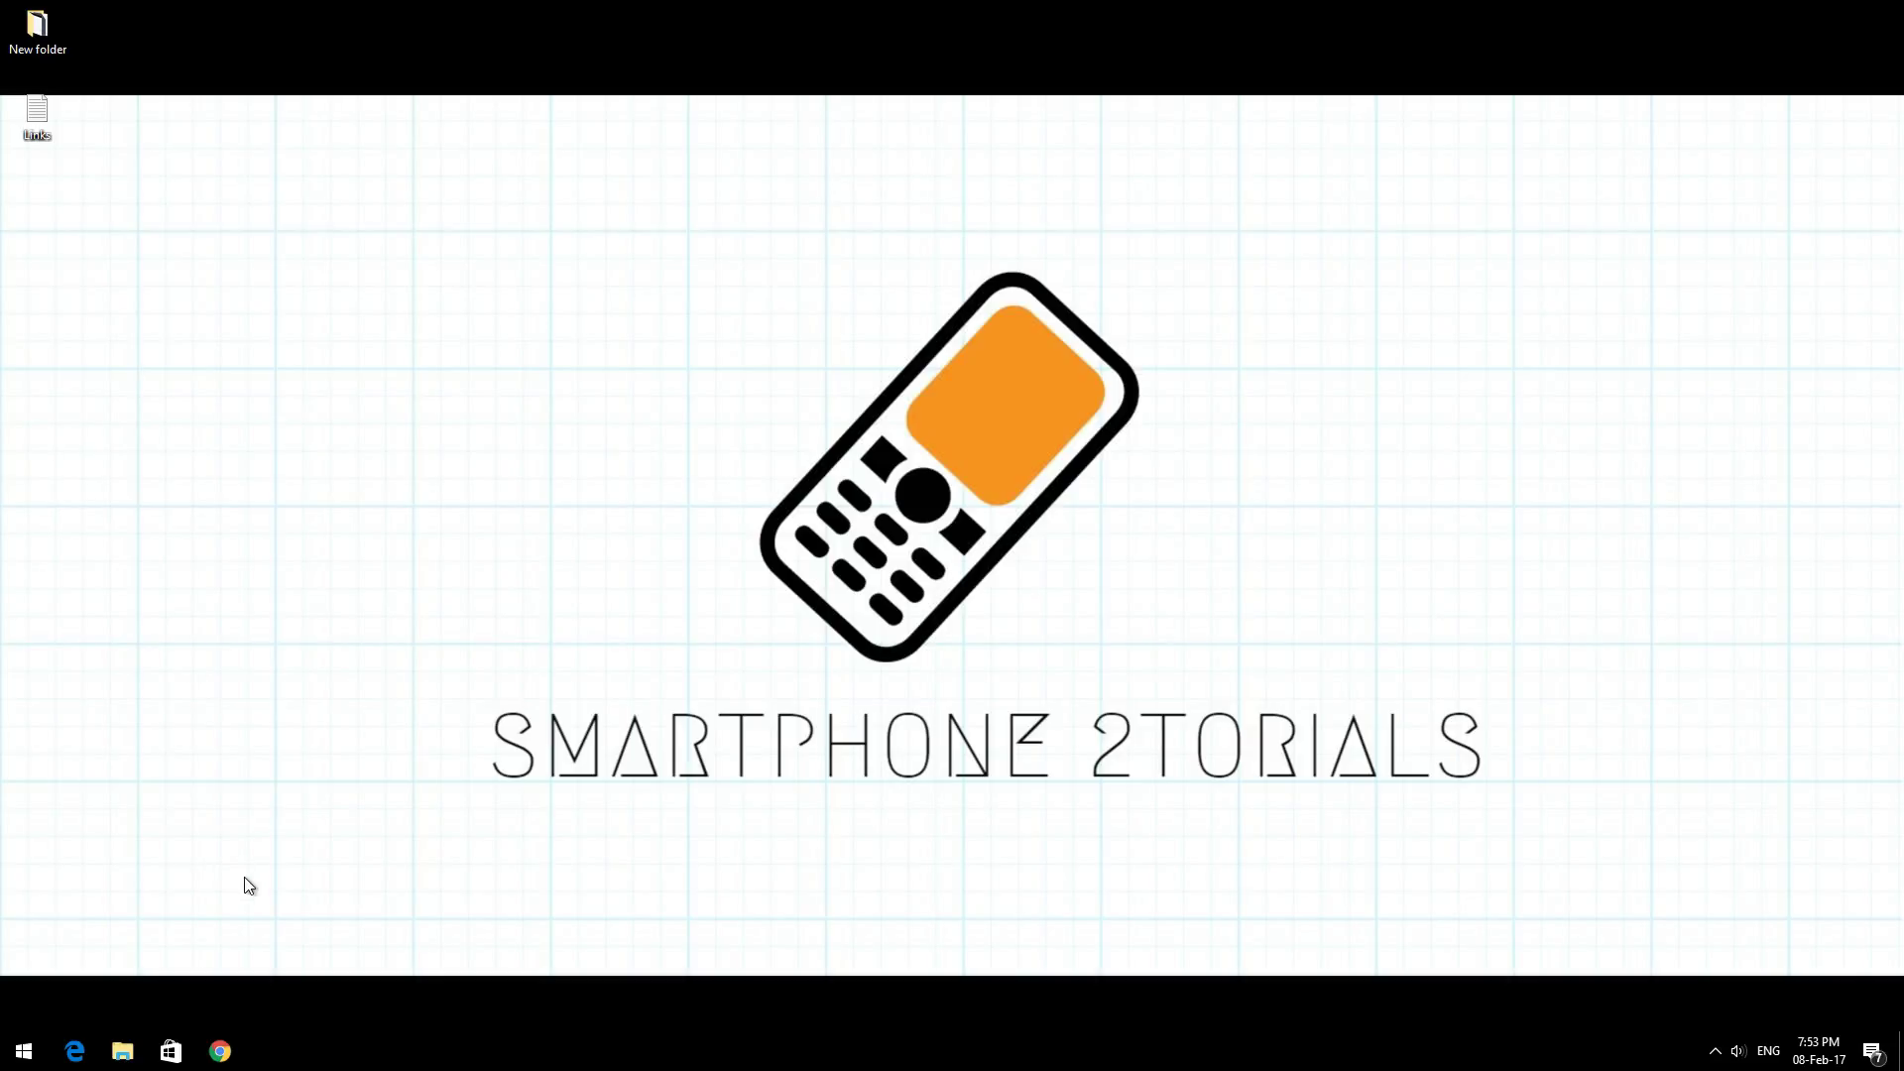
Step: Go to i.mi.com in a new tab, sign in with the Mi Account, and list the connected devices
click(220, 1051)
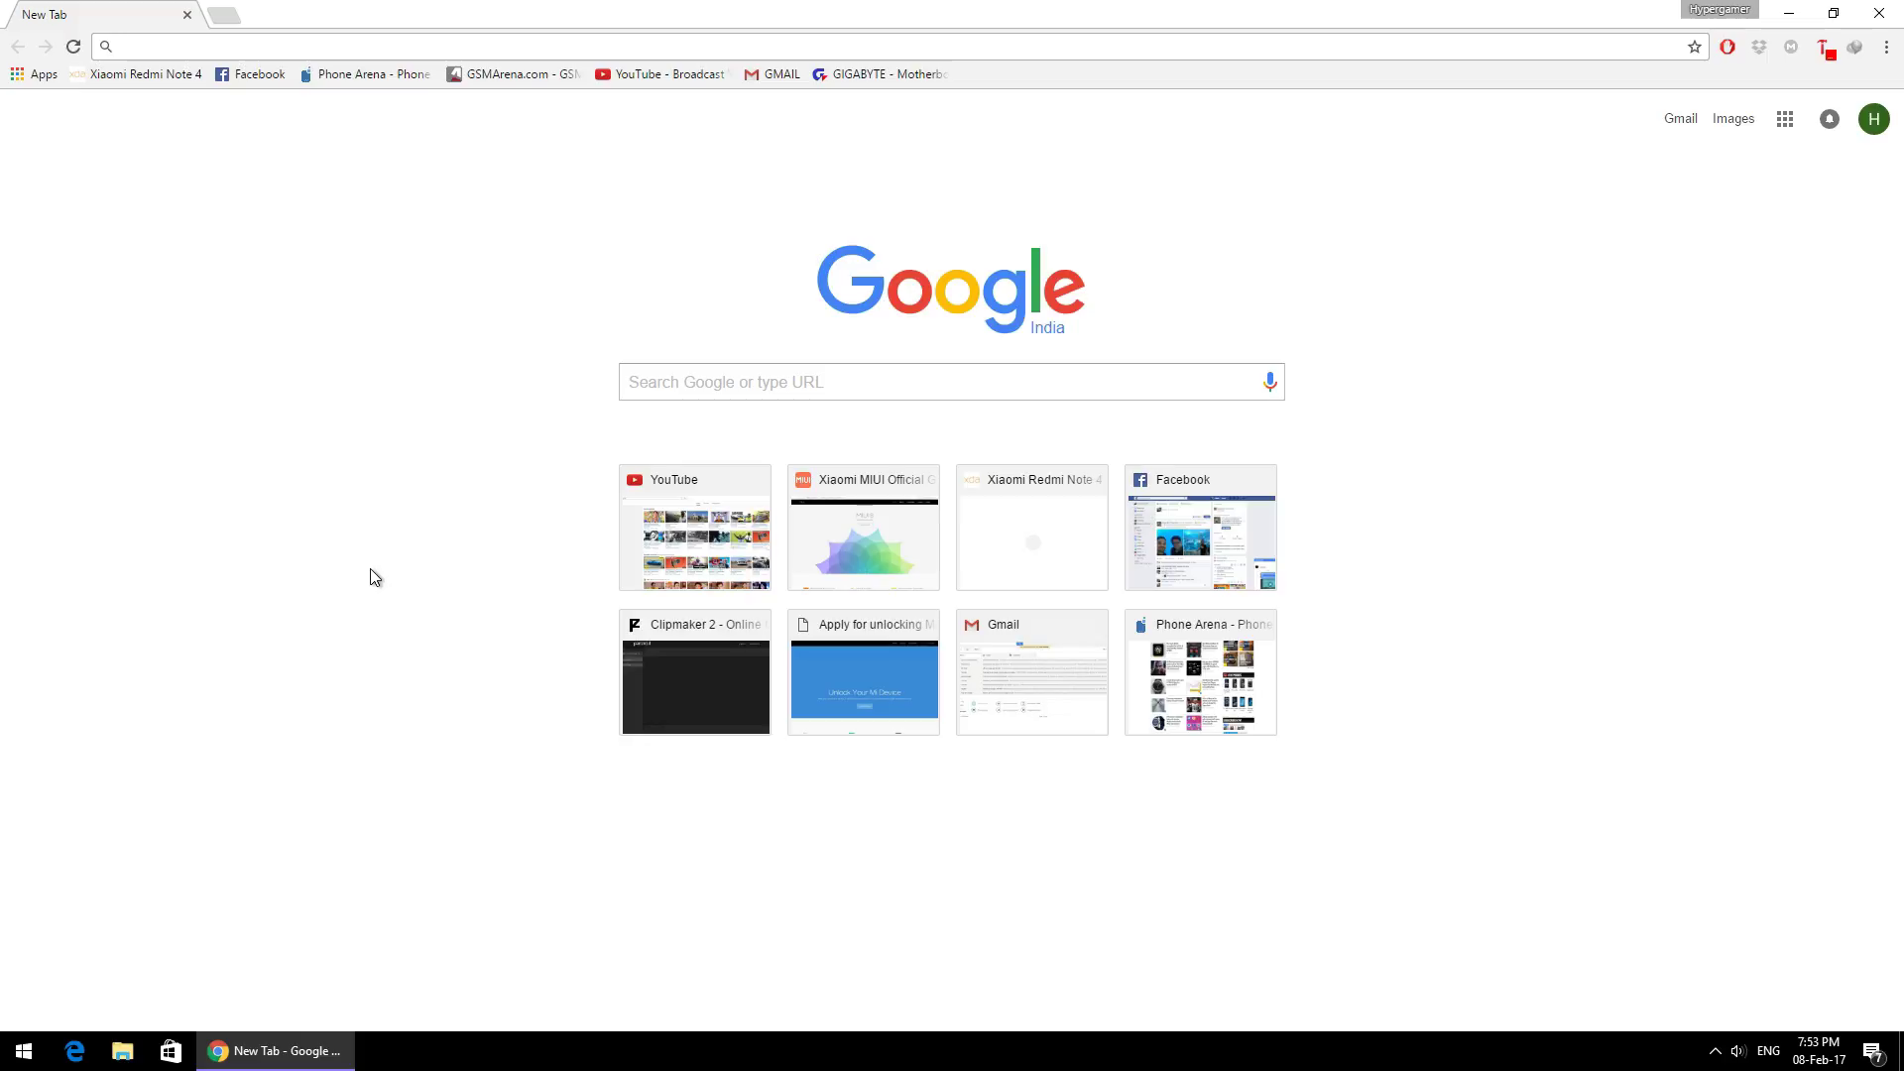
text(i.mi.)
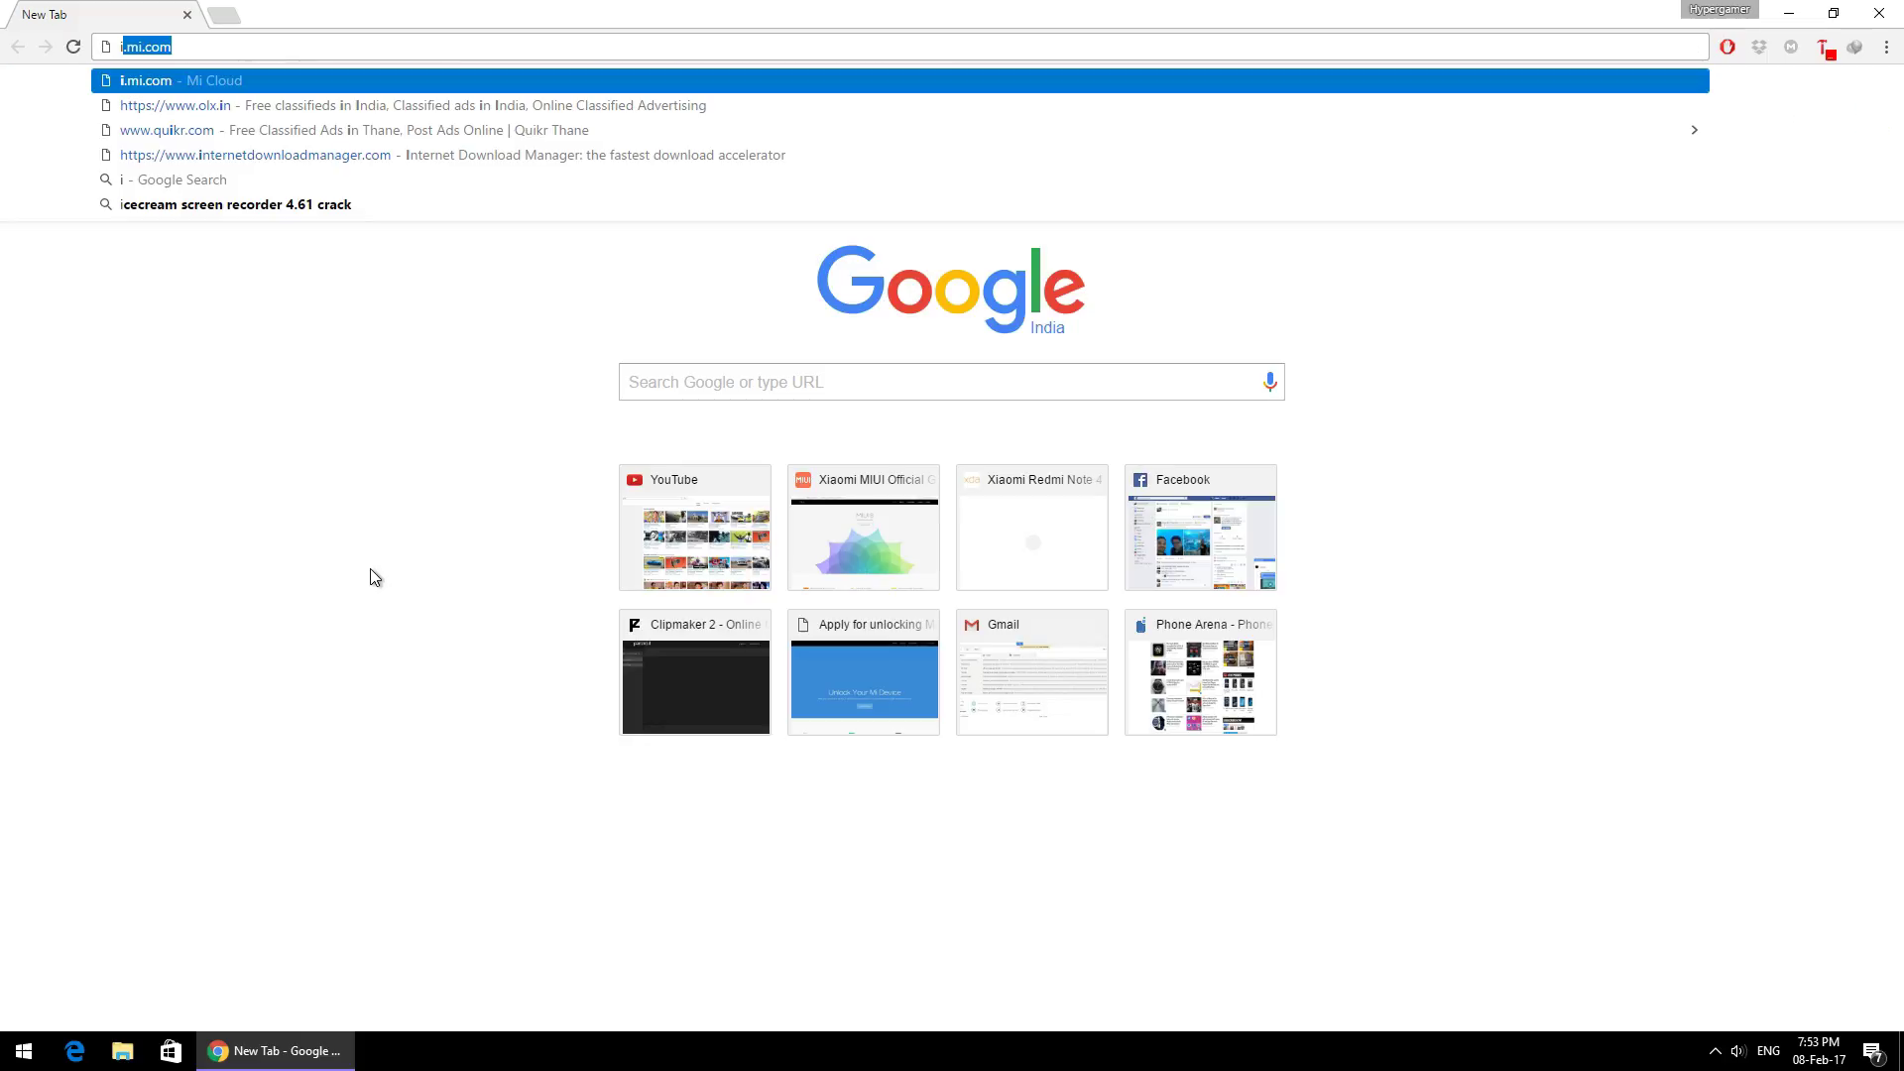
text(com)
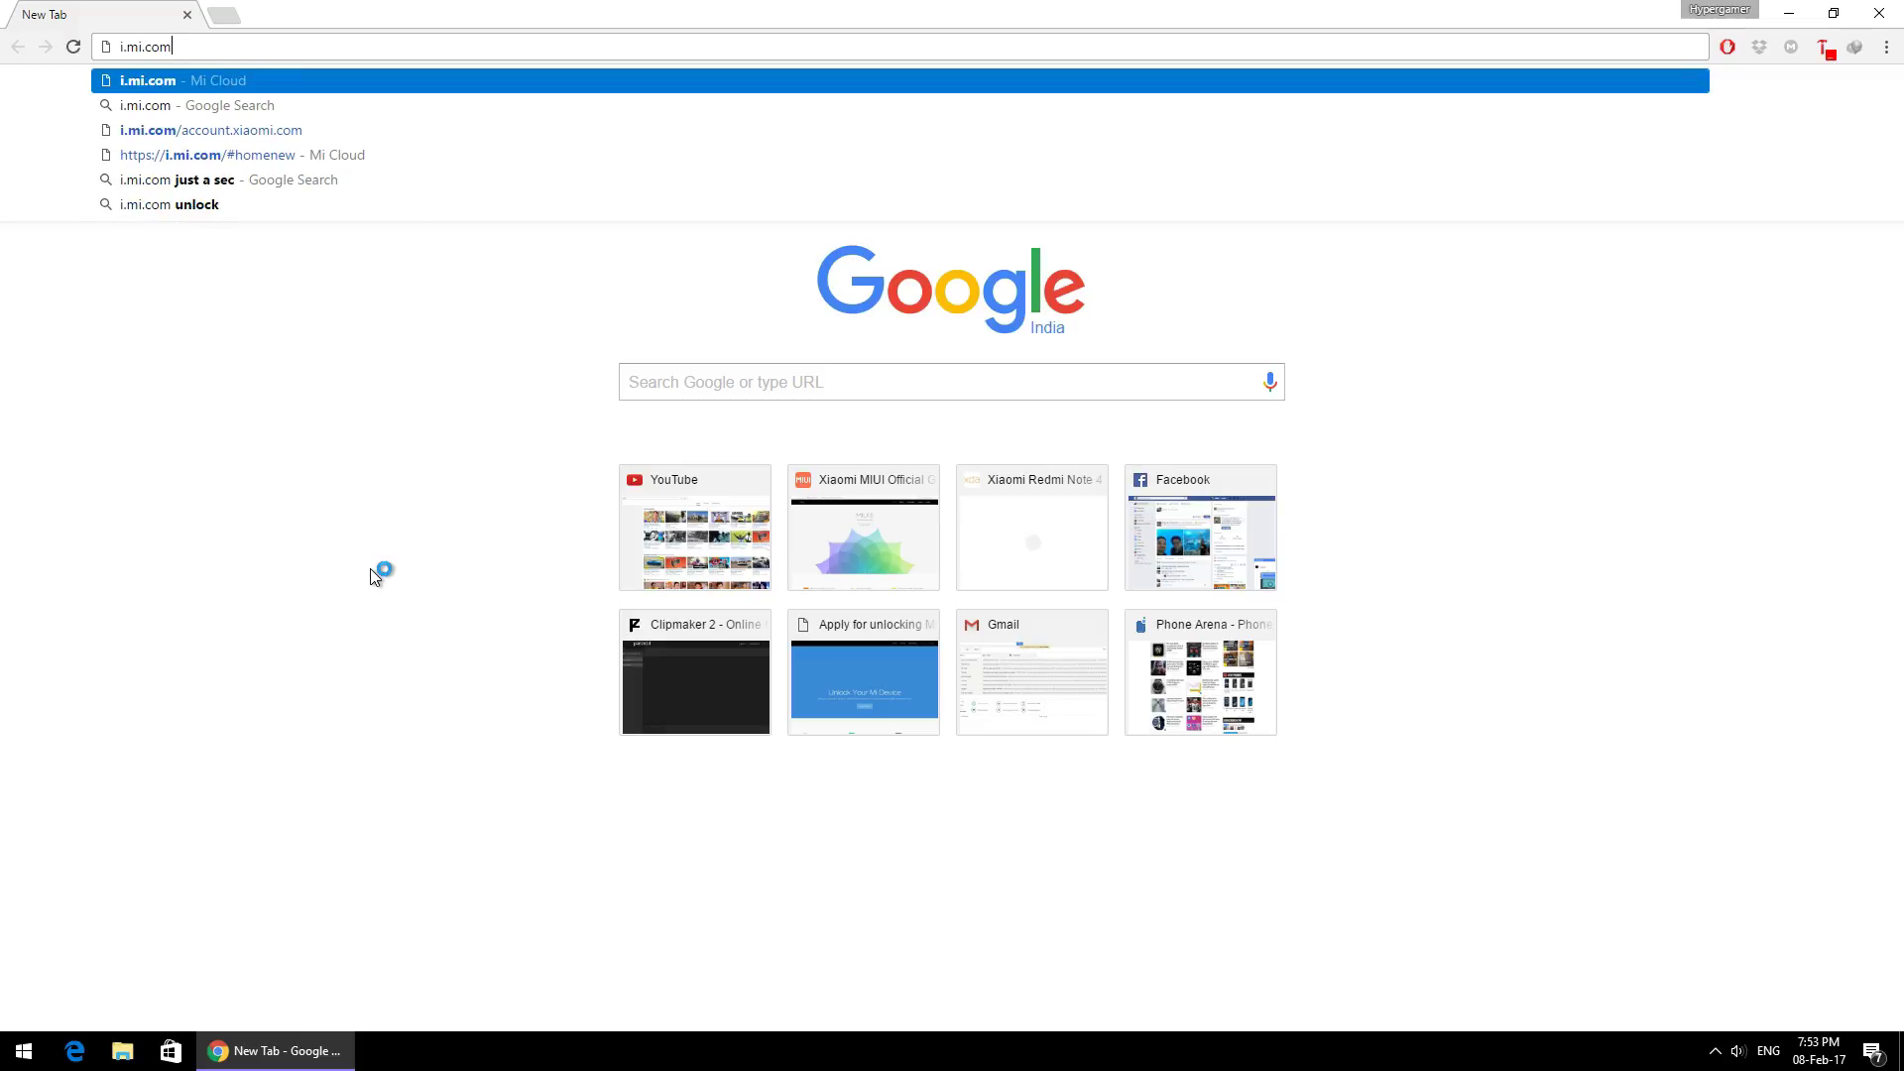
key(Return)
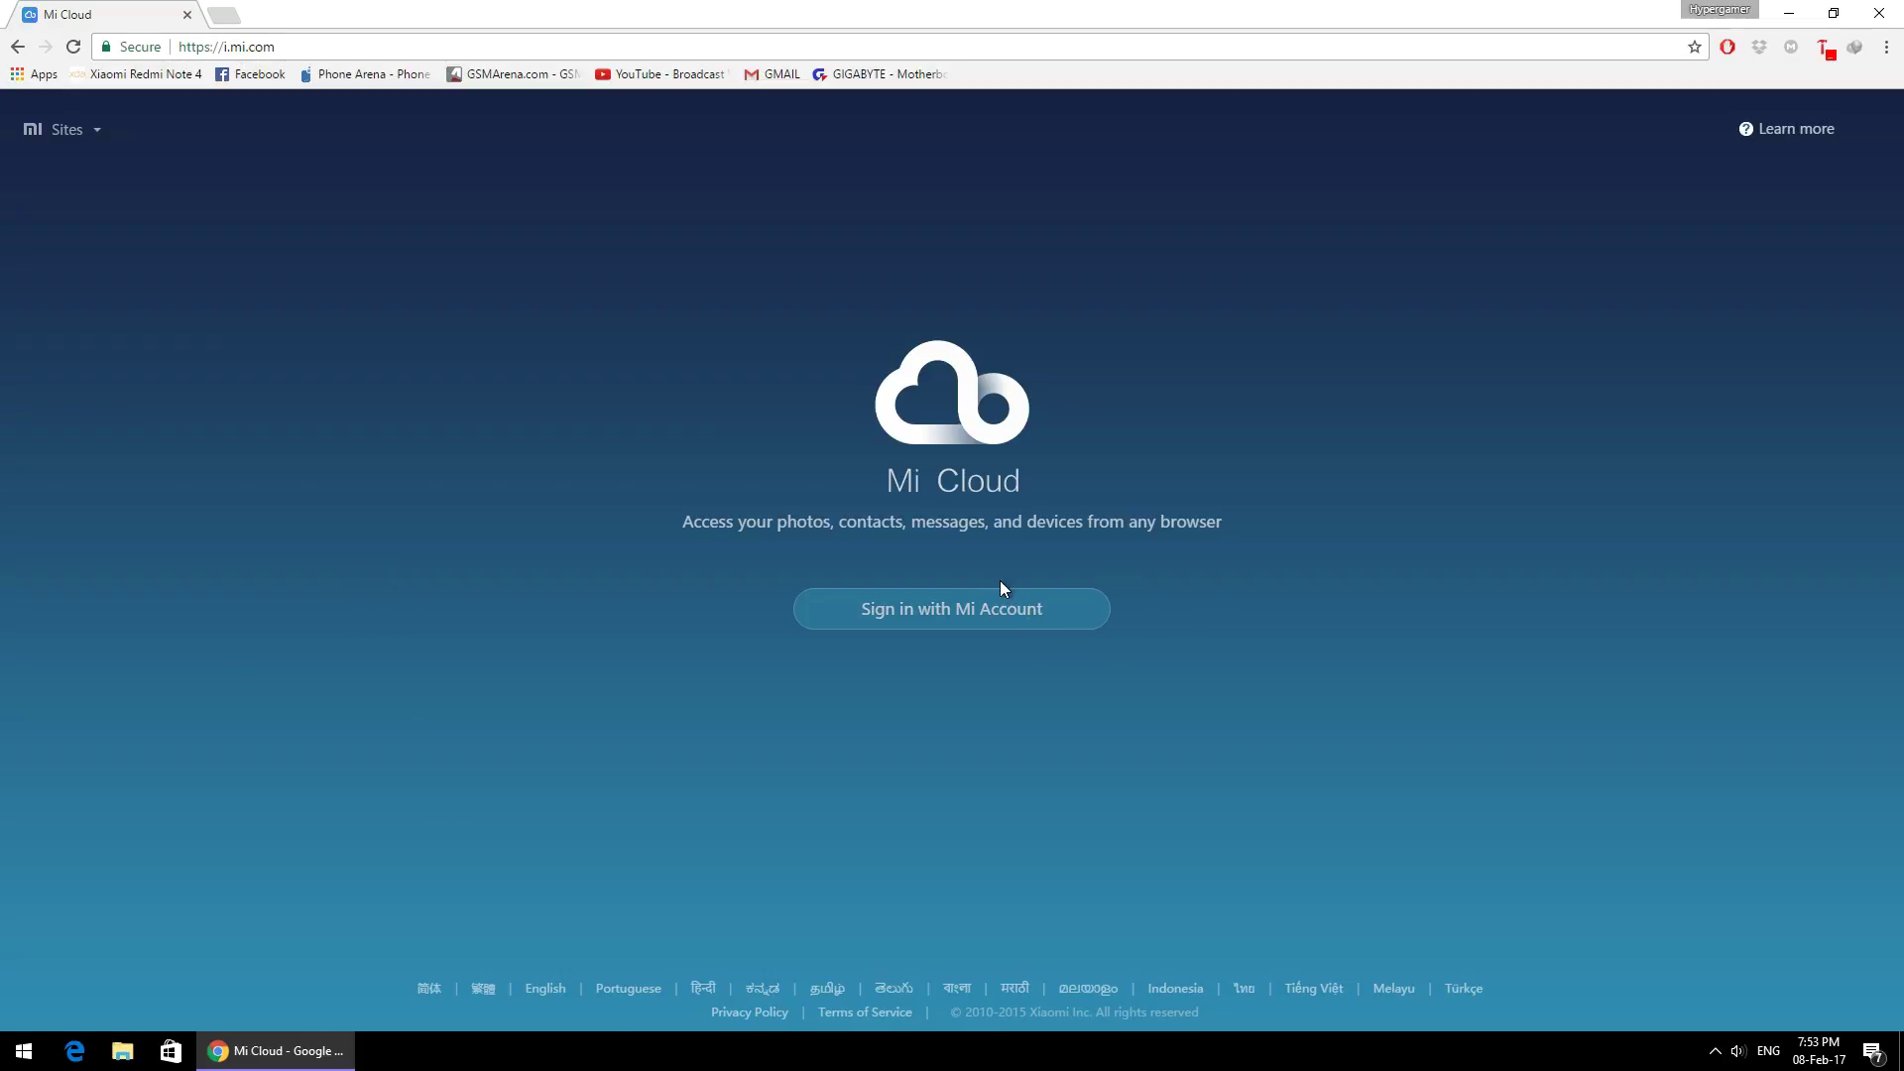
click(1030, 604)
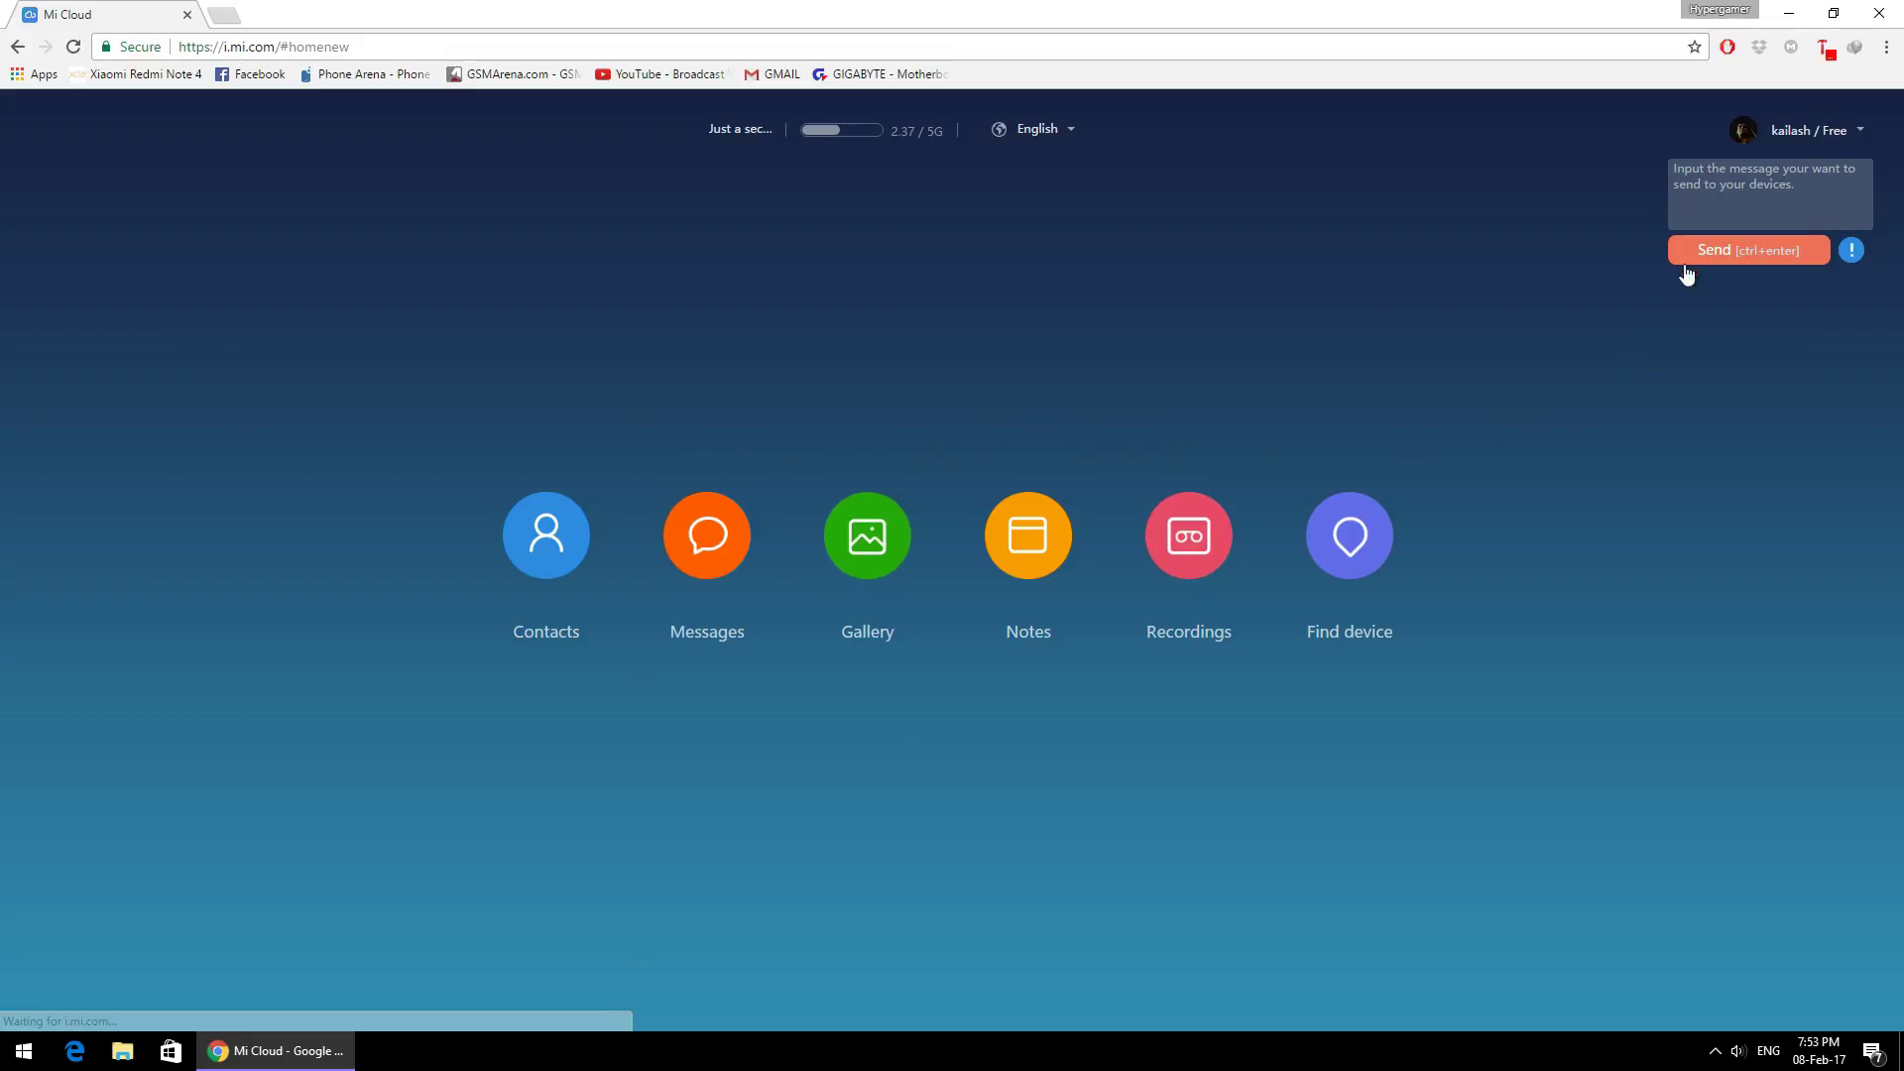
click(769, 129)
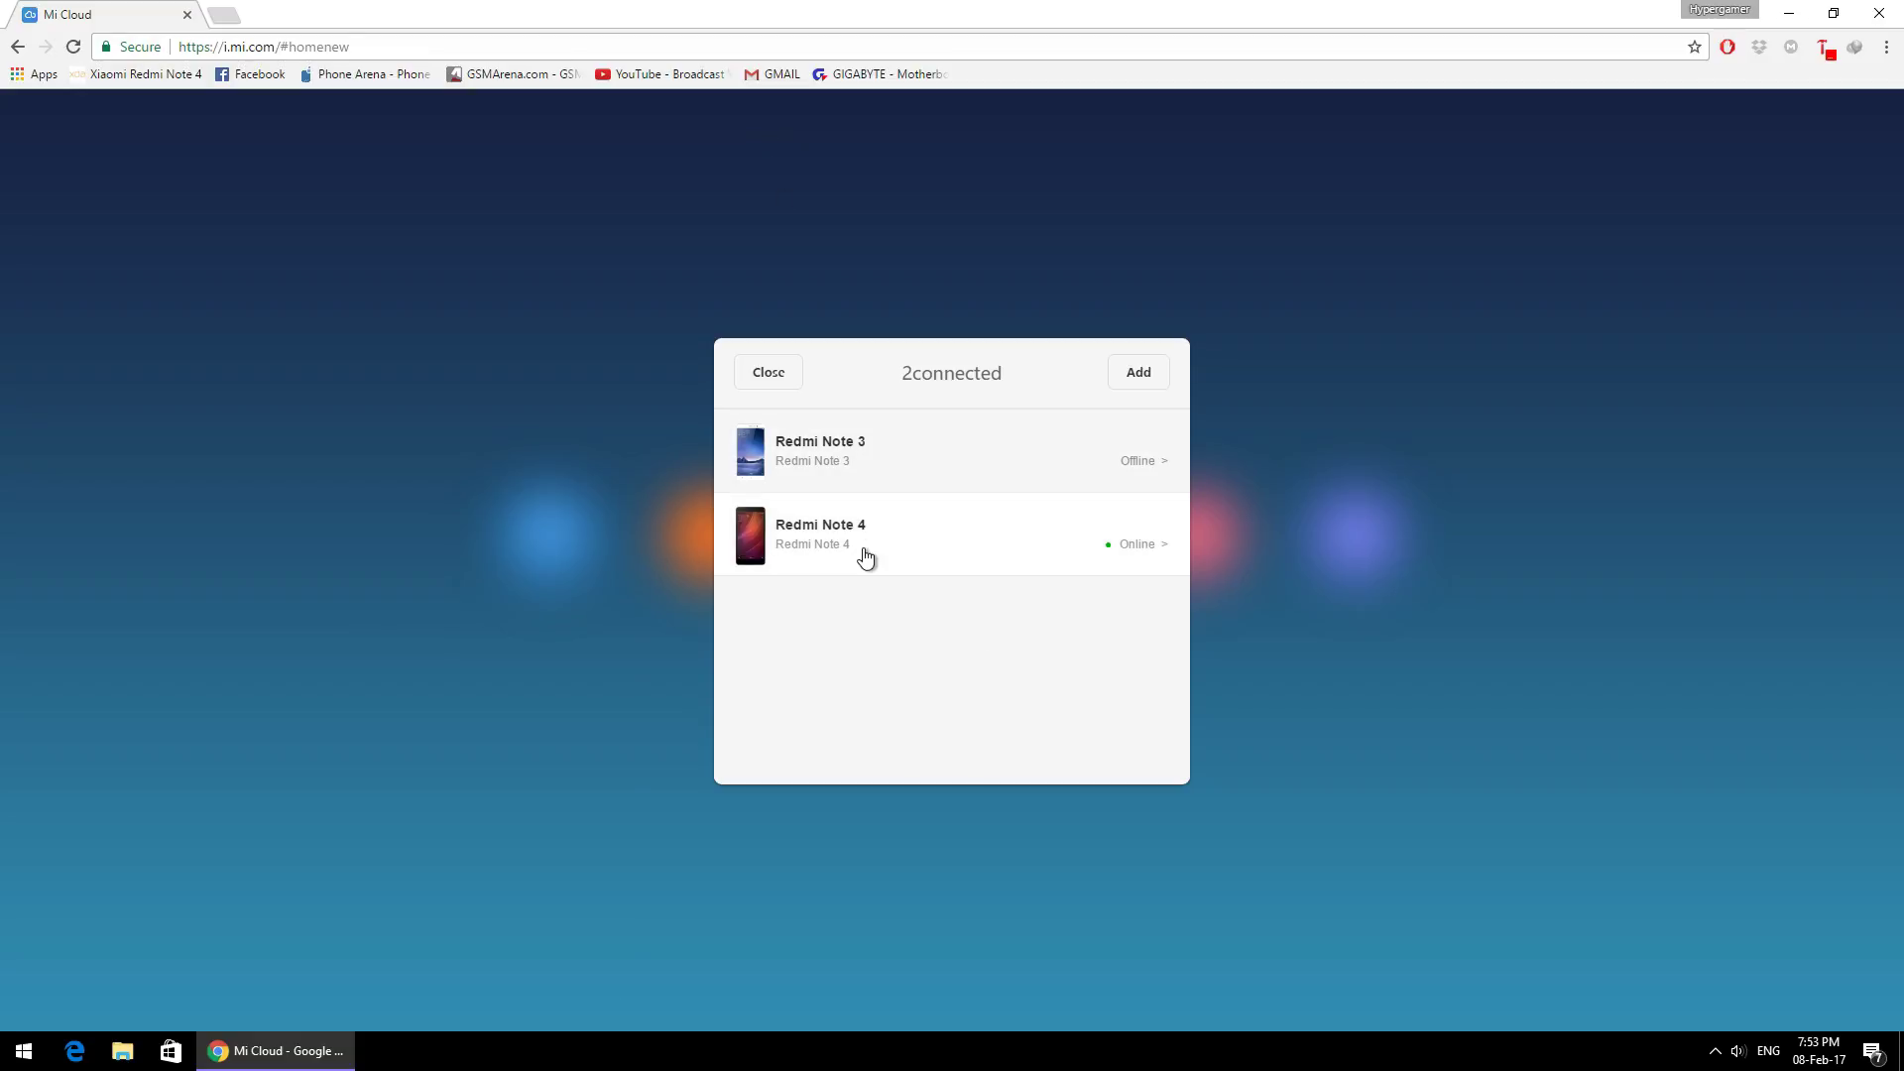
Step: Use Find device in Mi Cloud to show the online Redmi Note 4's location
click(767, 372)
click(1349, 541)
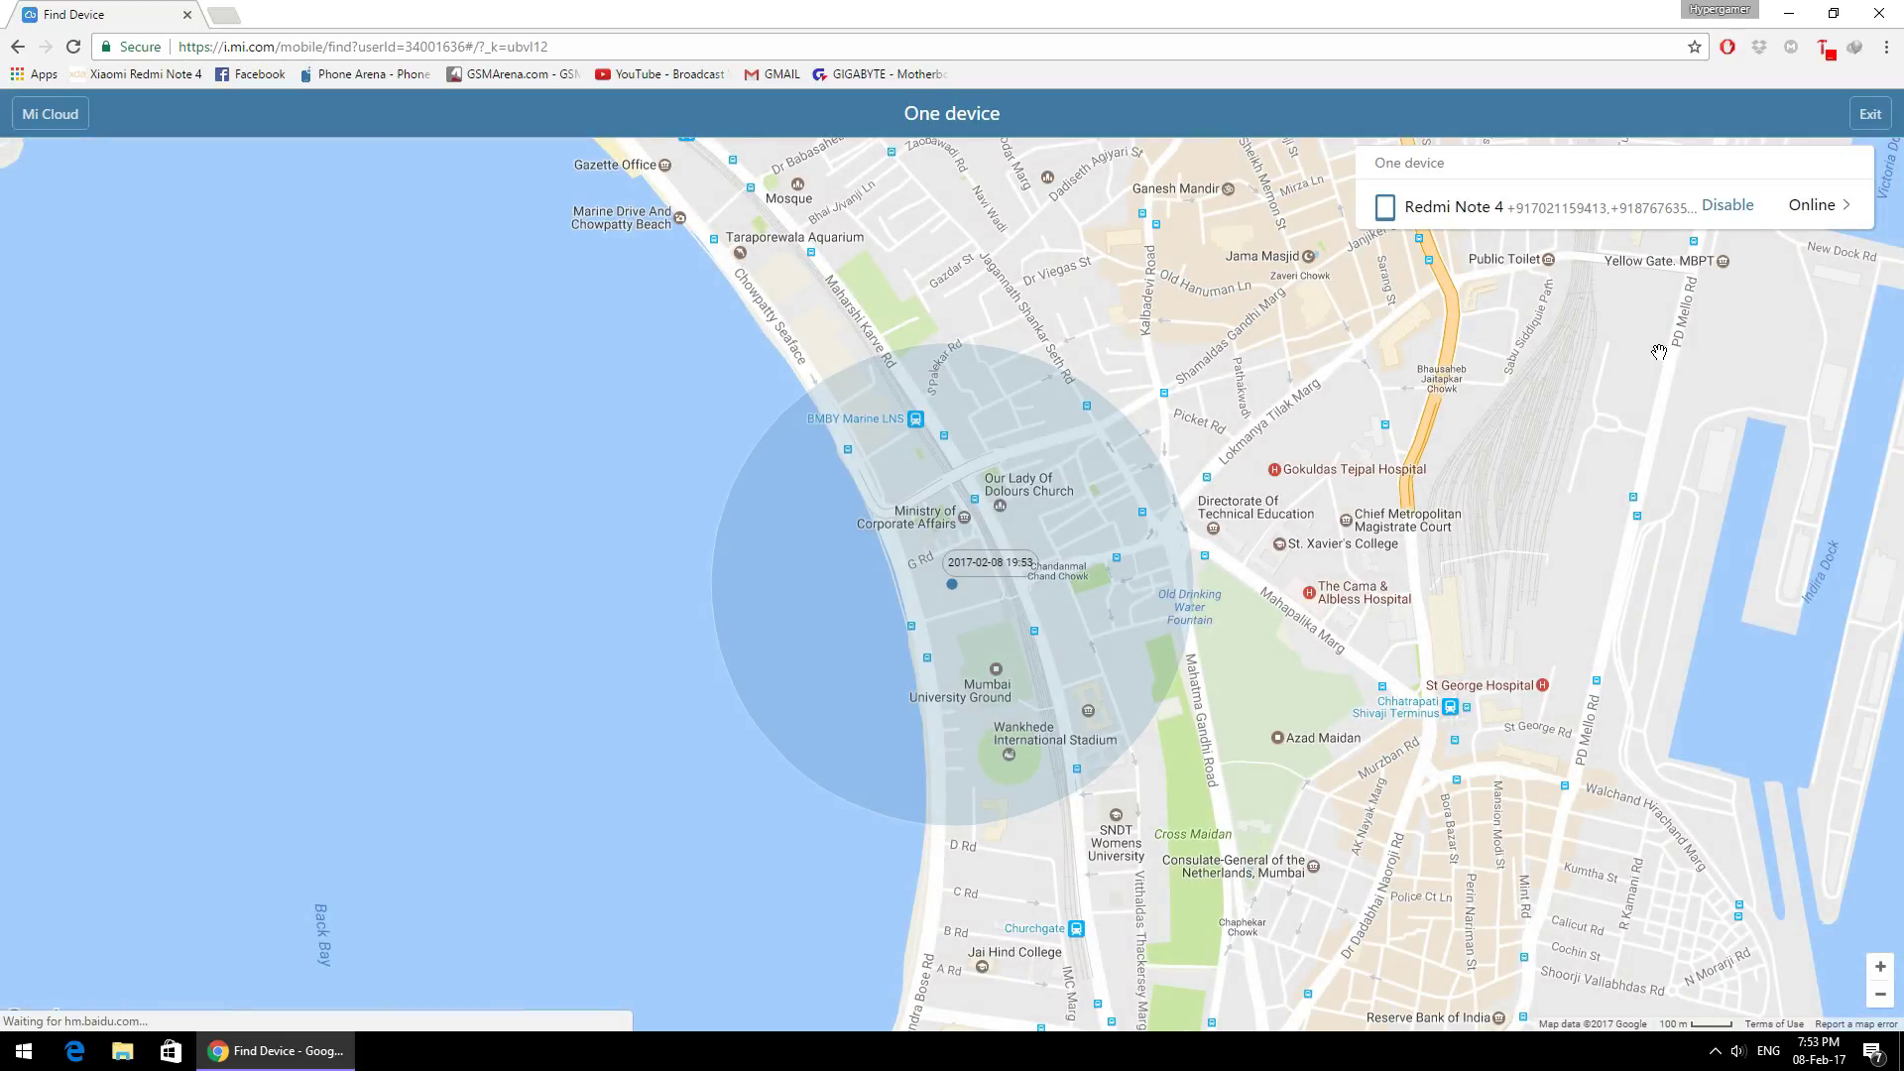
click(1813, 217)
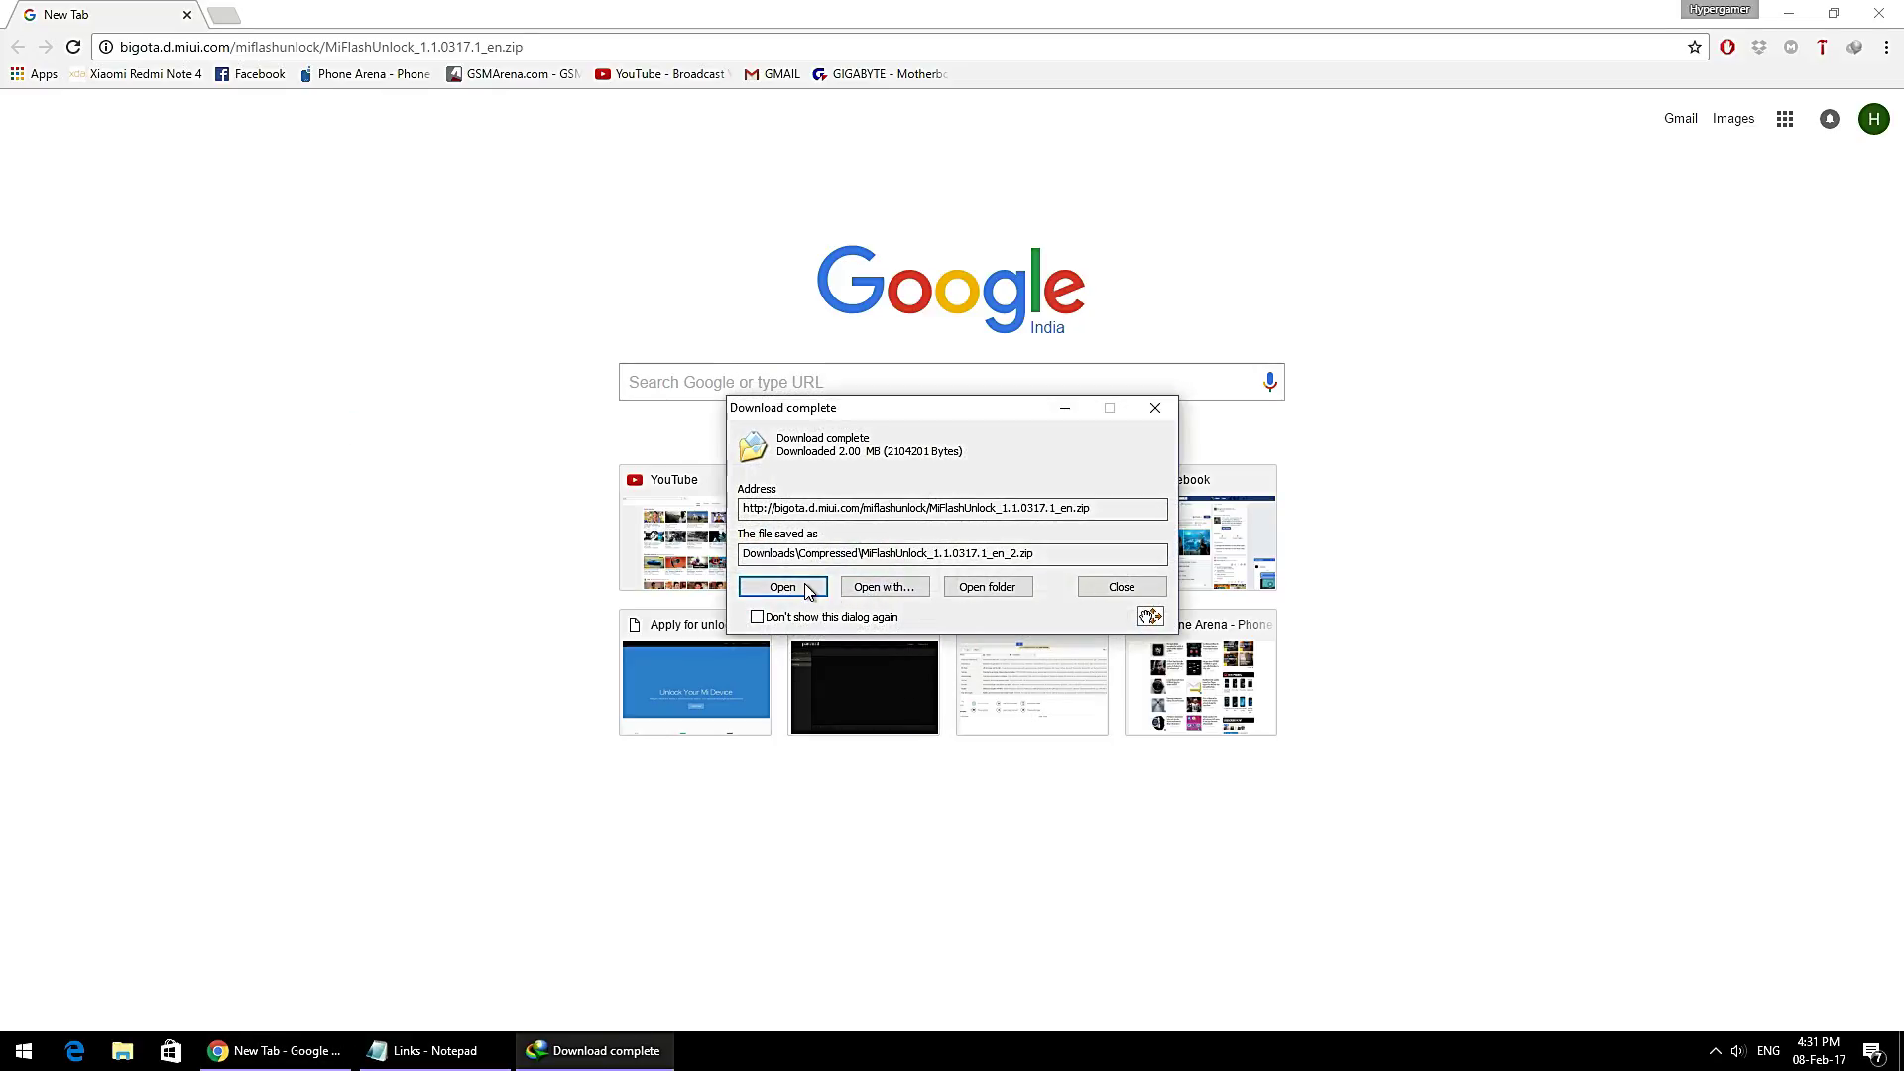
key(Return)
Step: Download the MiFlashUnlock_1.1.0317.1_en zip and extract it to the Desktop with WinRAR
key(Down)
key(alt+e)
click(931, 554)
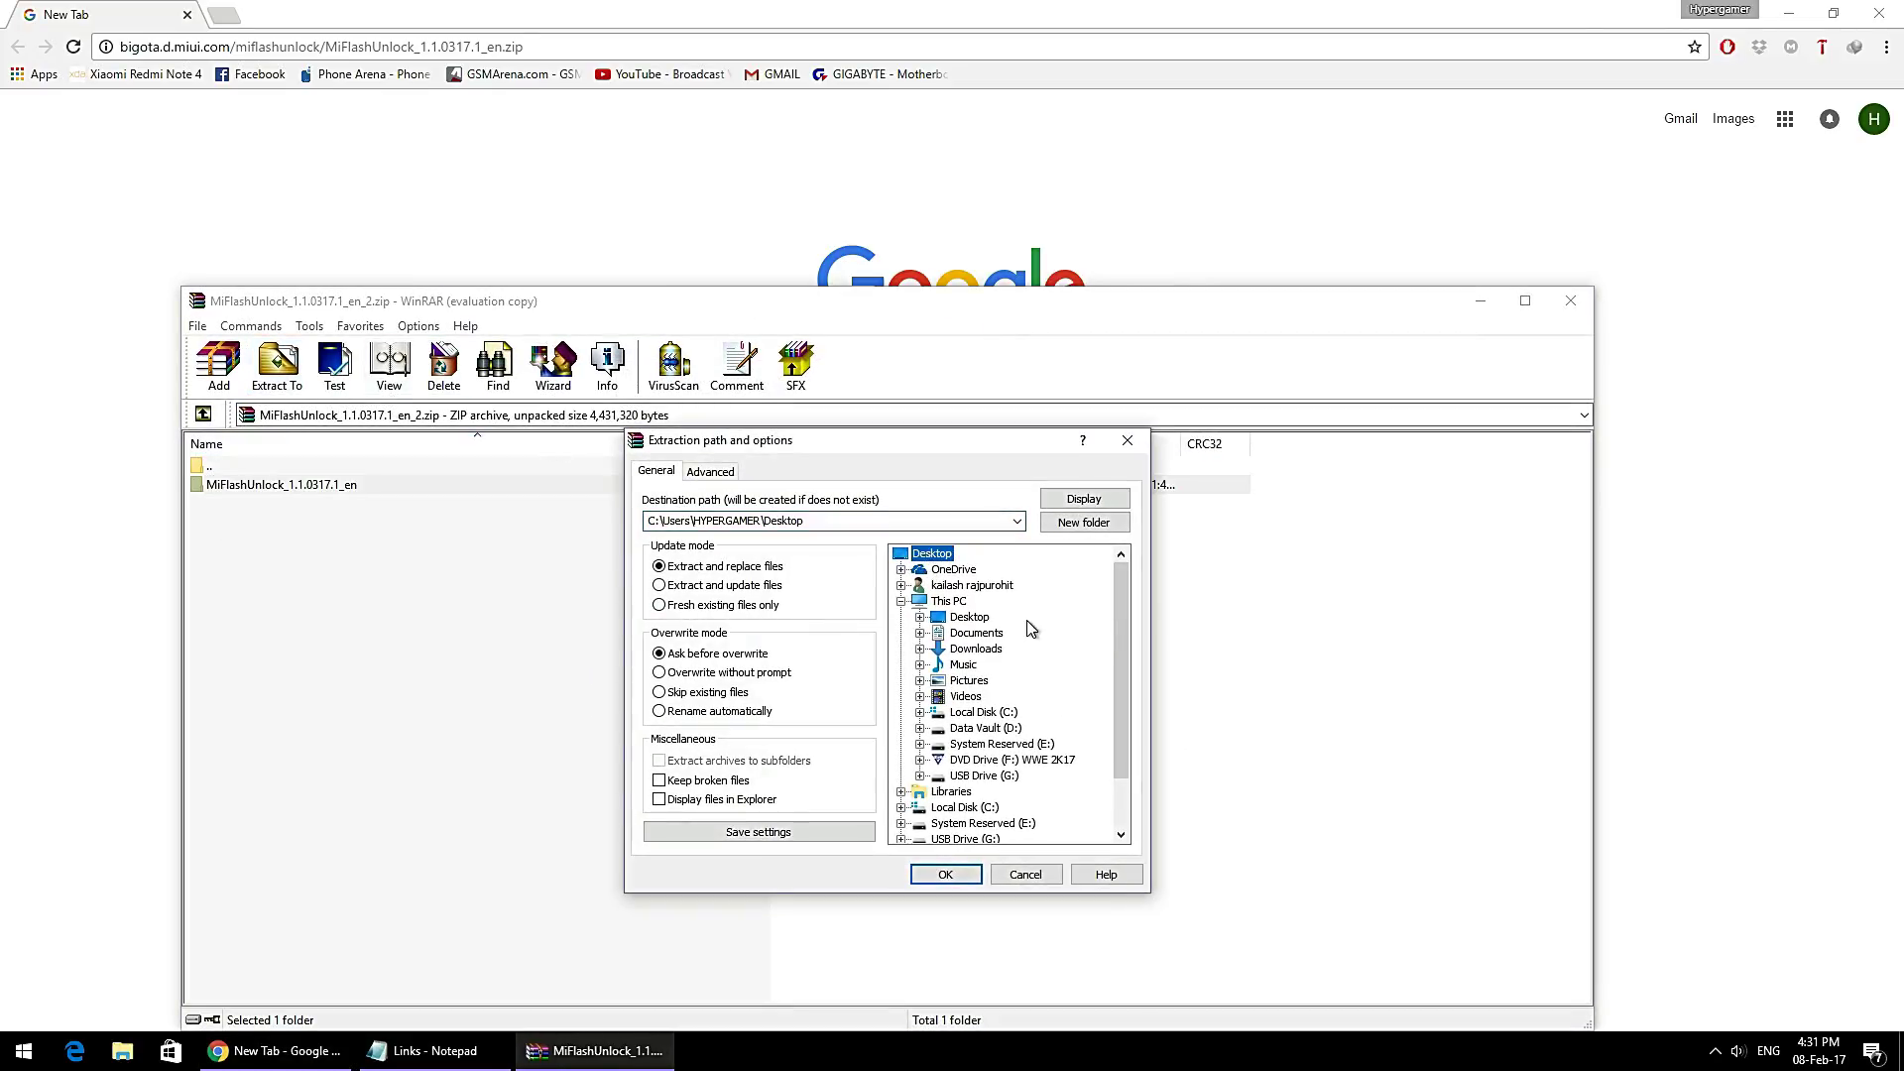
click(960, 867)
key(super+d)
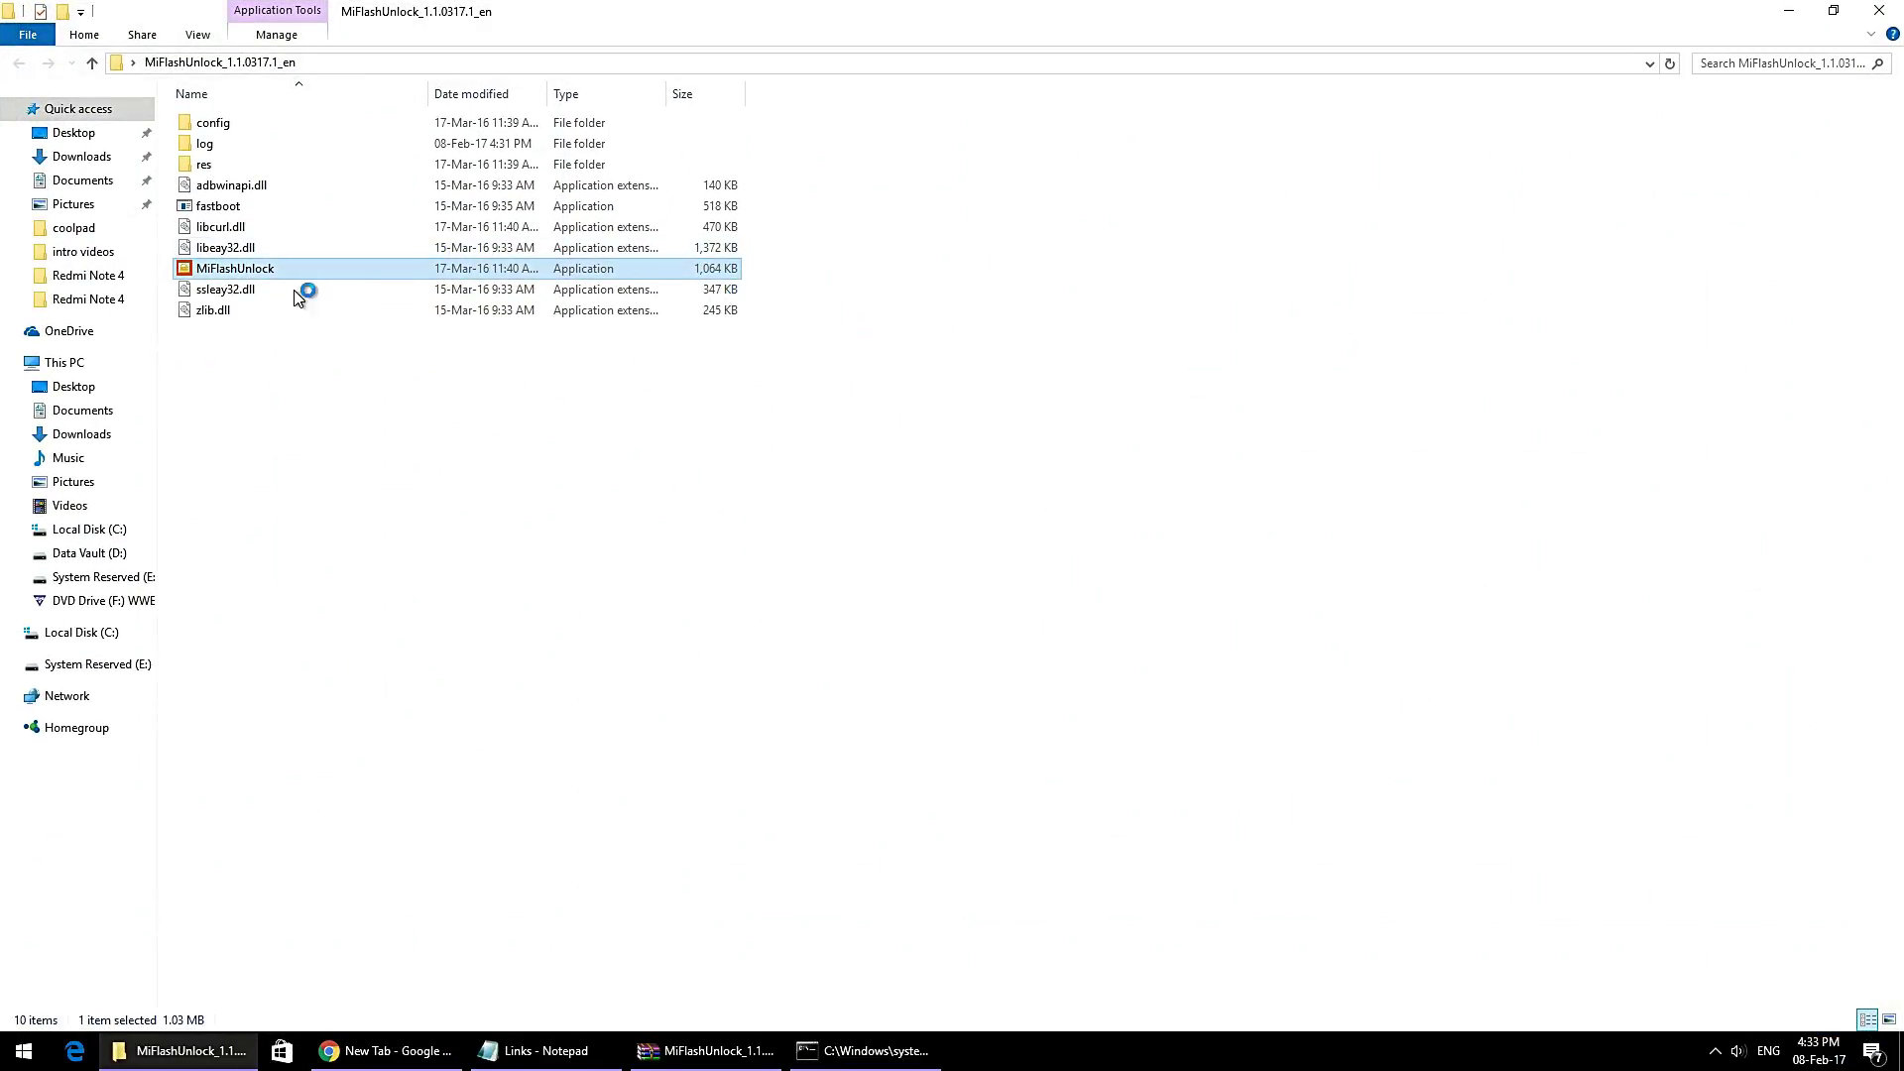
Step: Run MiFlashUnlock as administrator and agree to the Mi Unlock disclaimer
right_click(221, 266)
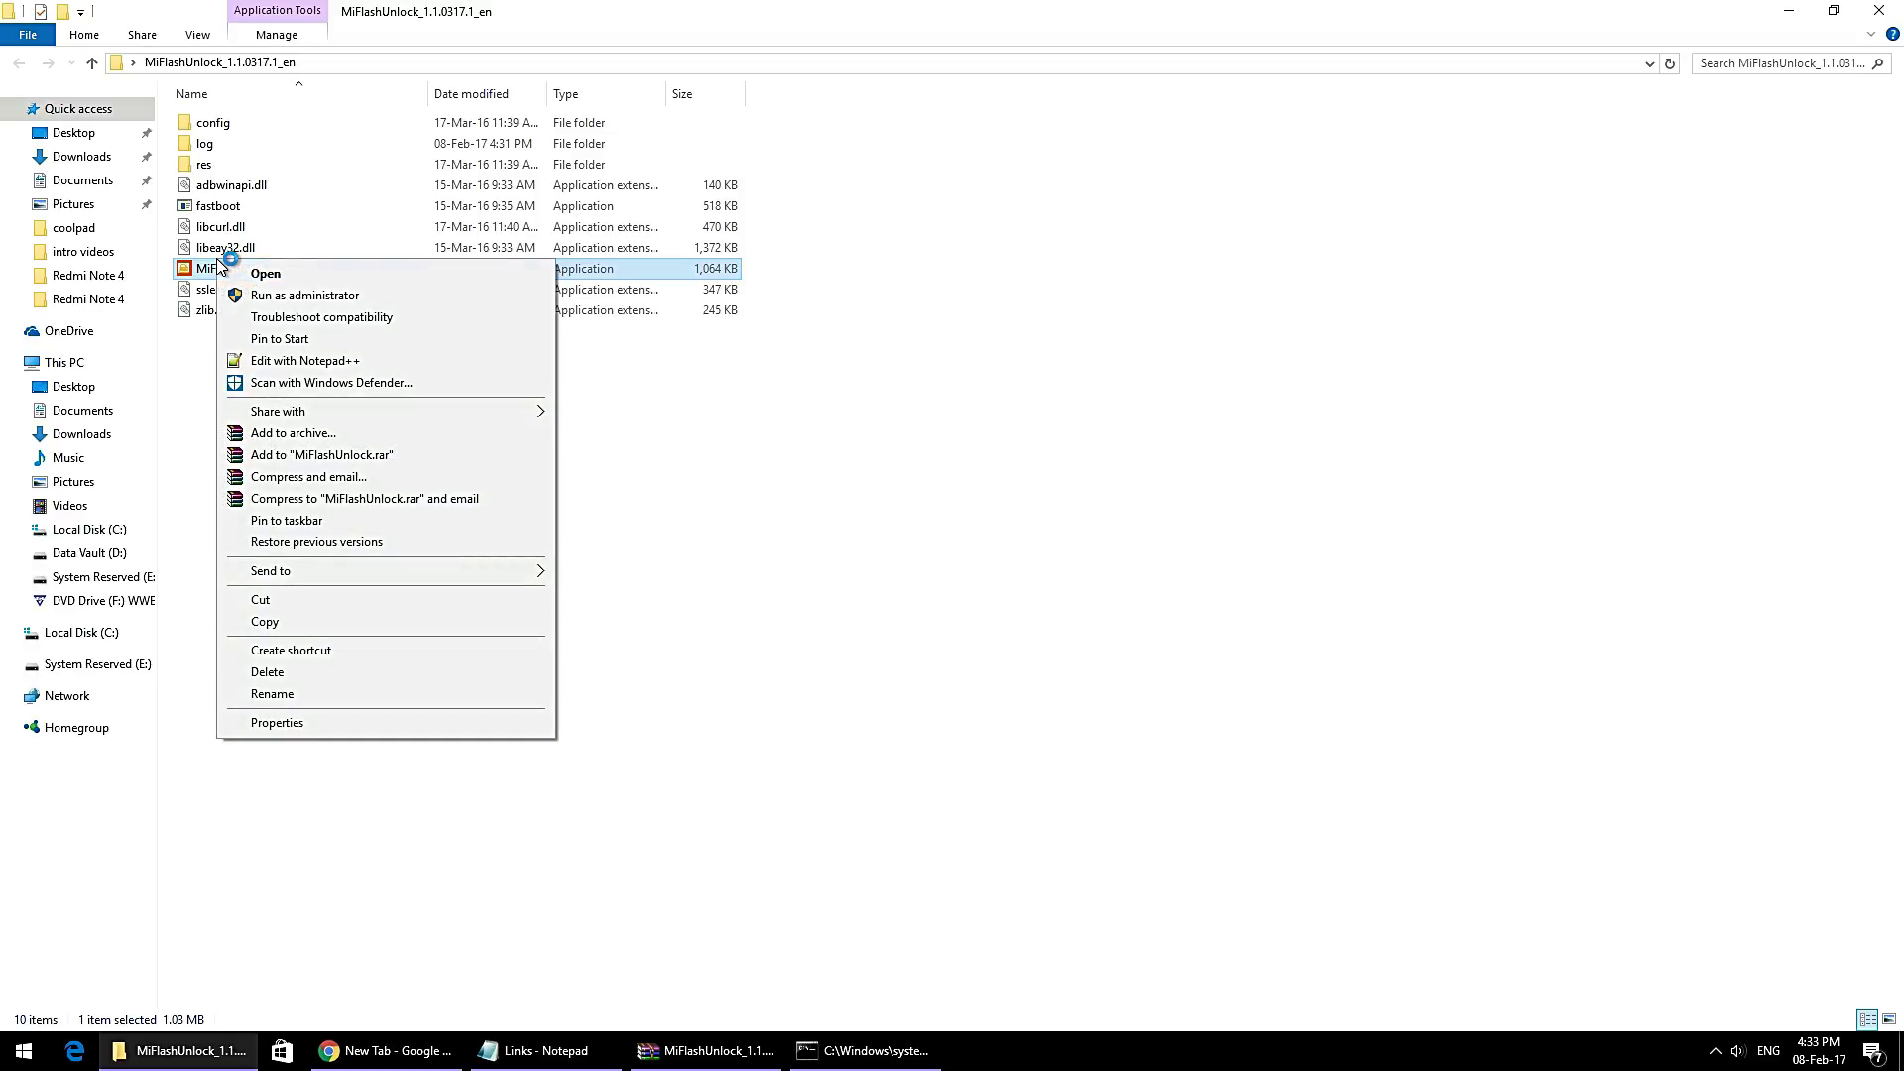
click(287, 302)
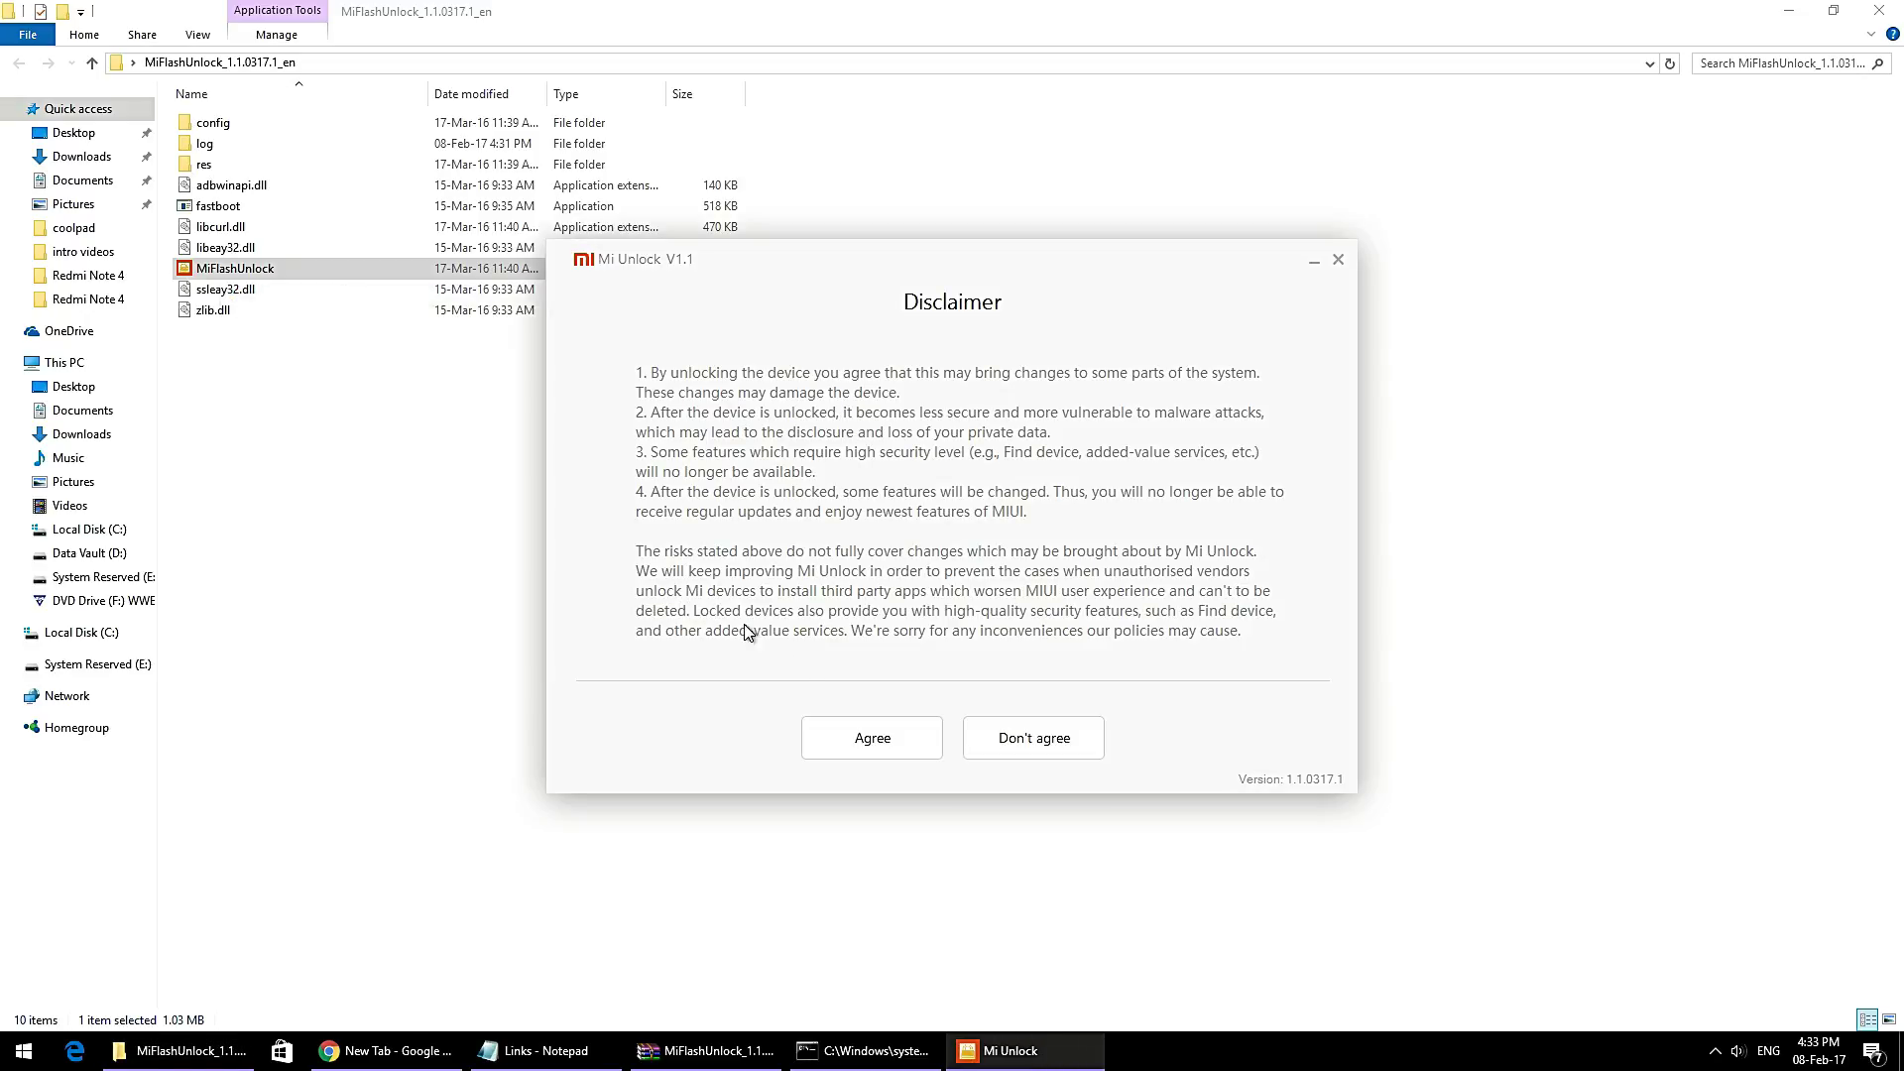
click(863, 741)
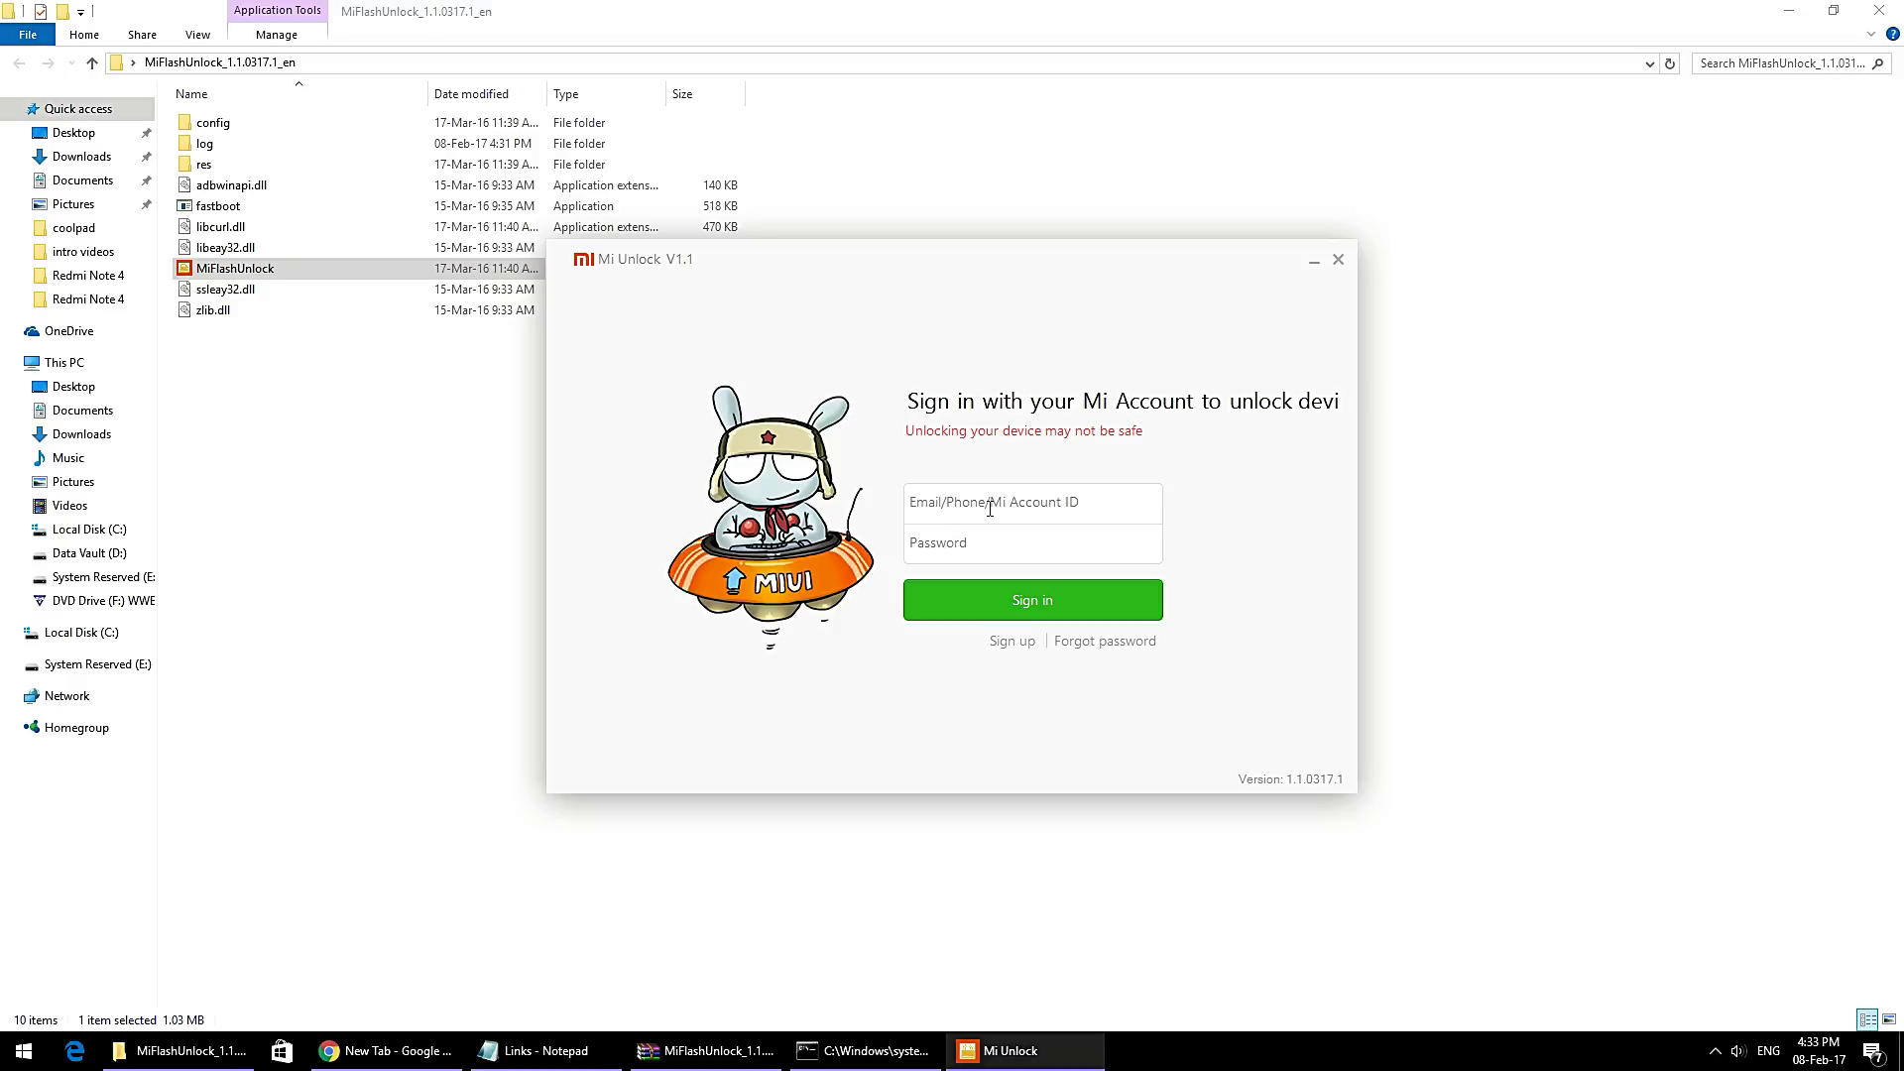
Step: Enter the Mi account phone number in the Email/Phone field to sign in to Mi Unlock
click(989, 507)
text(+)
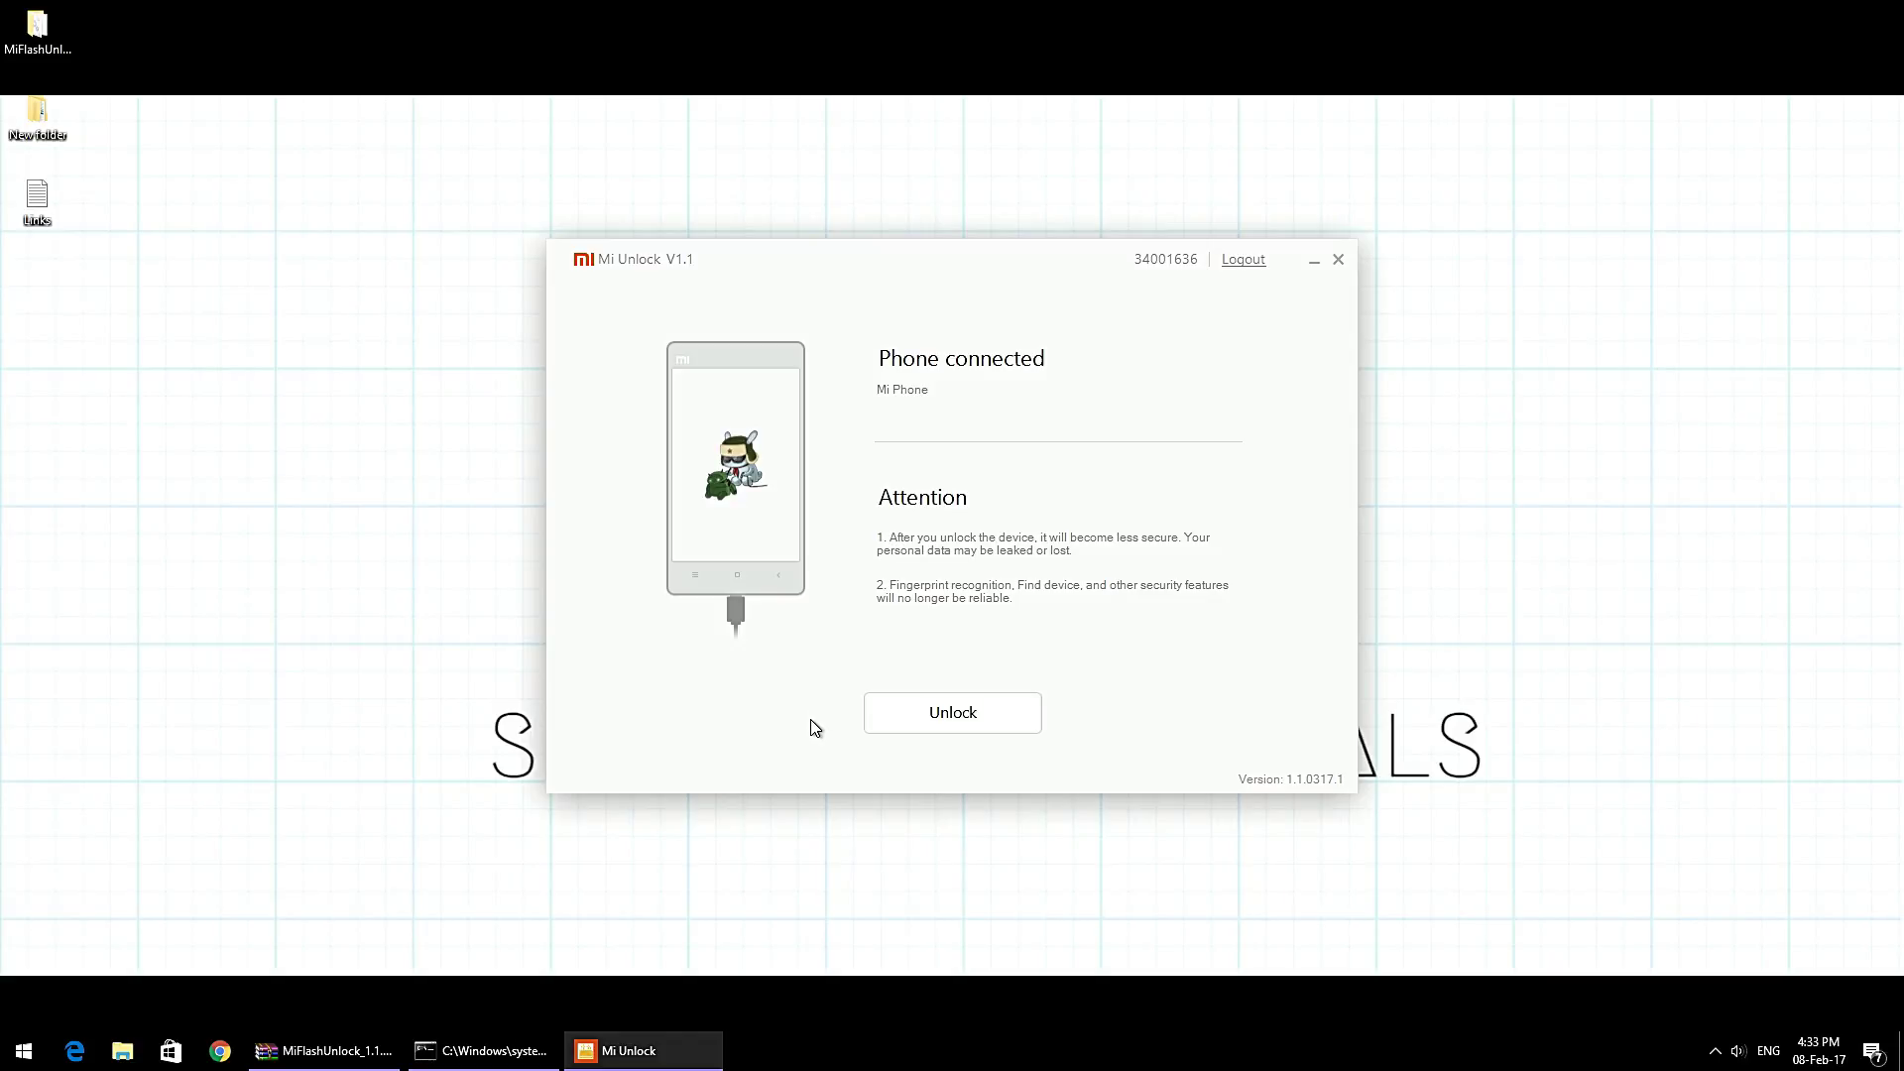
Step: Unlock the Redmi Note 4 bootloader with Mi Unlock until it reports Unlocked successfully
click(915, 727)
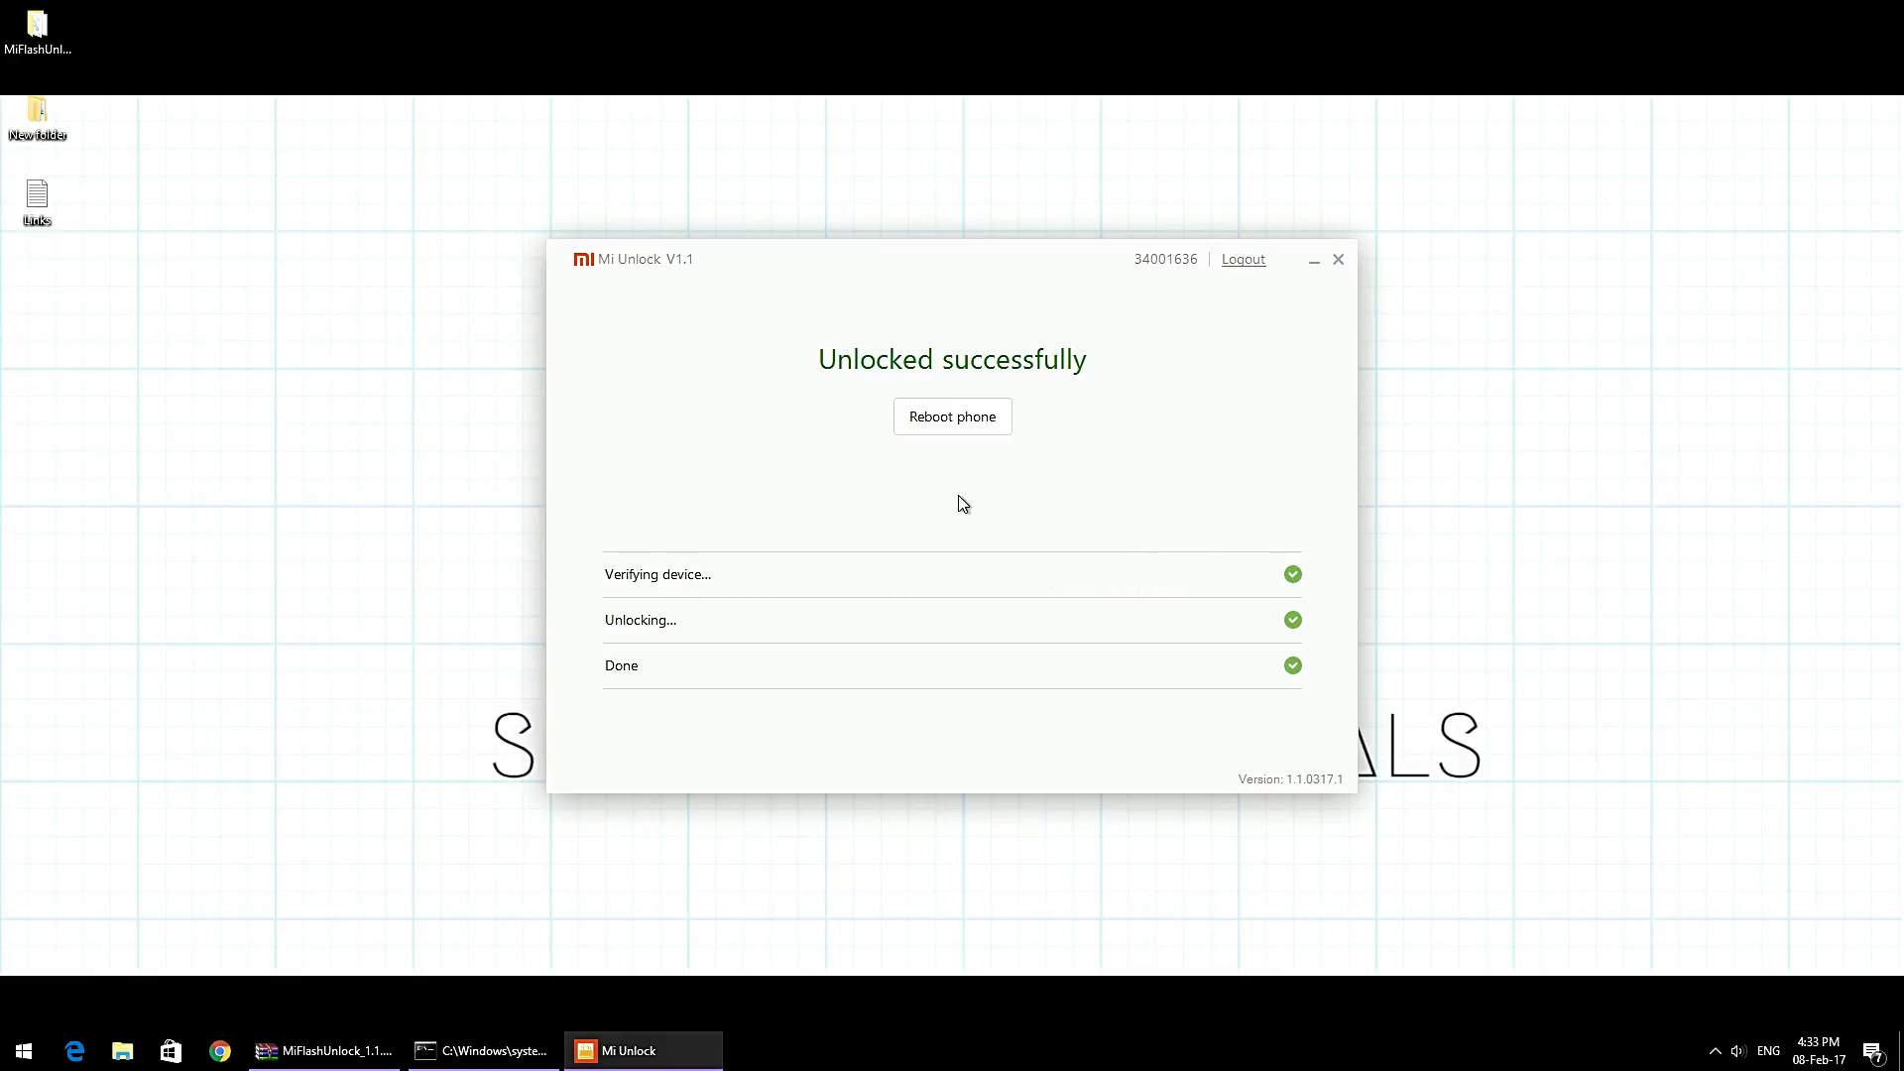
Step: Reboot the newly unlocked phone from Mi Unlock
click(922, 424)
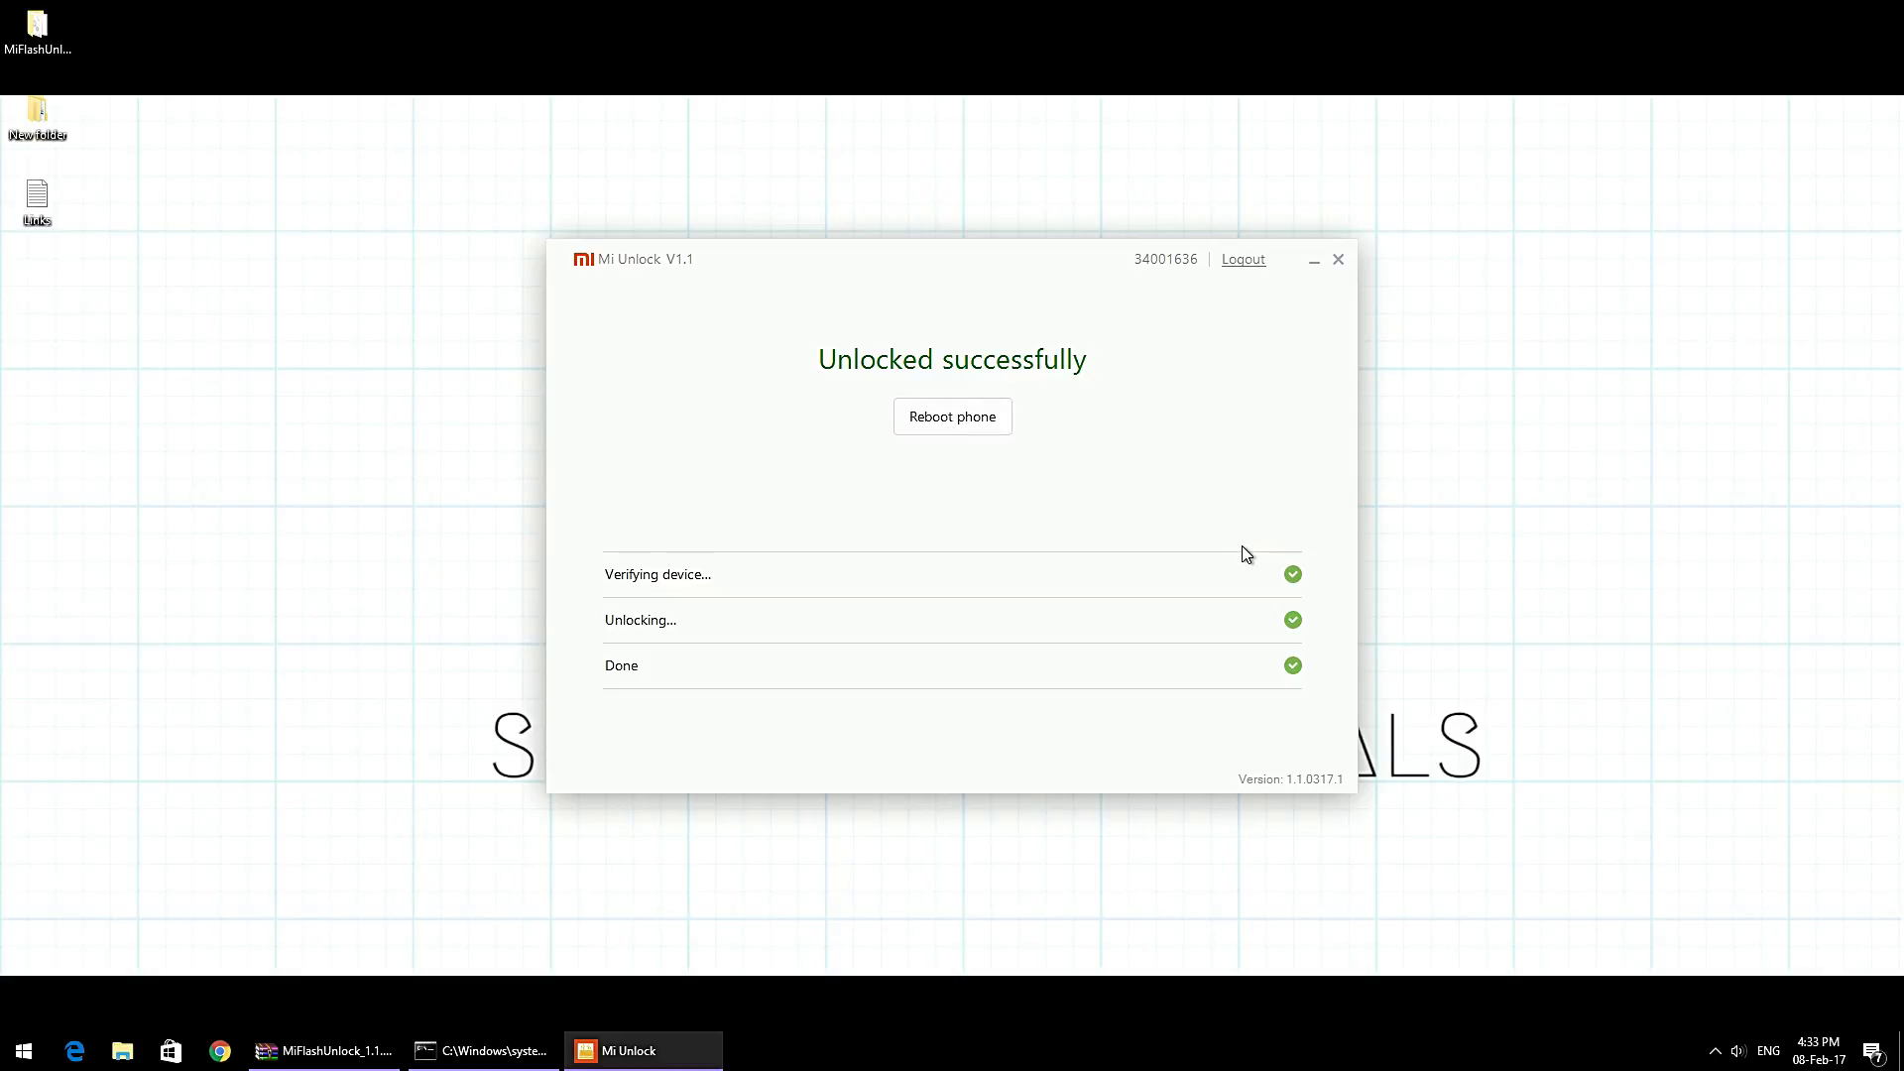